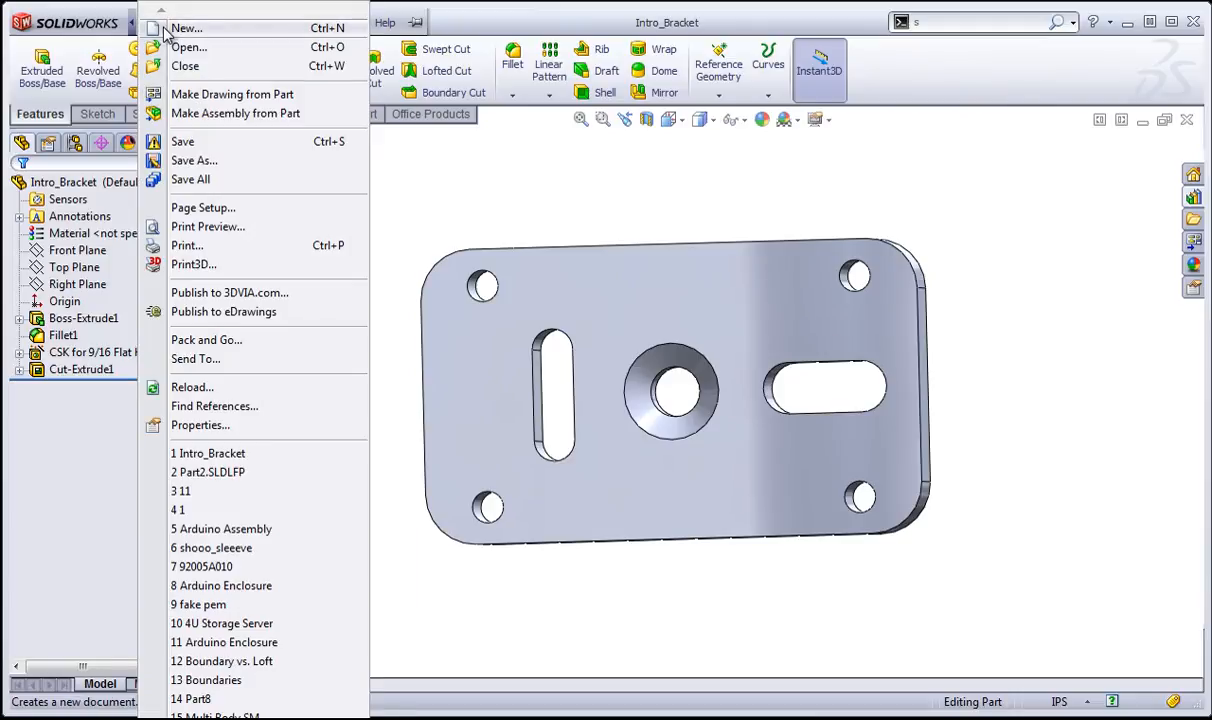
- Create a new assembly document from the Assembly template
left_click(150, 21)
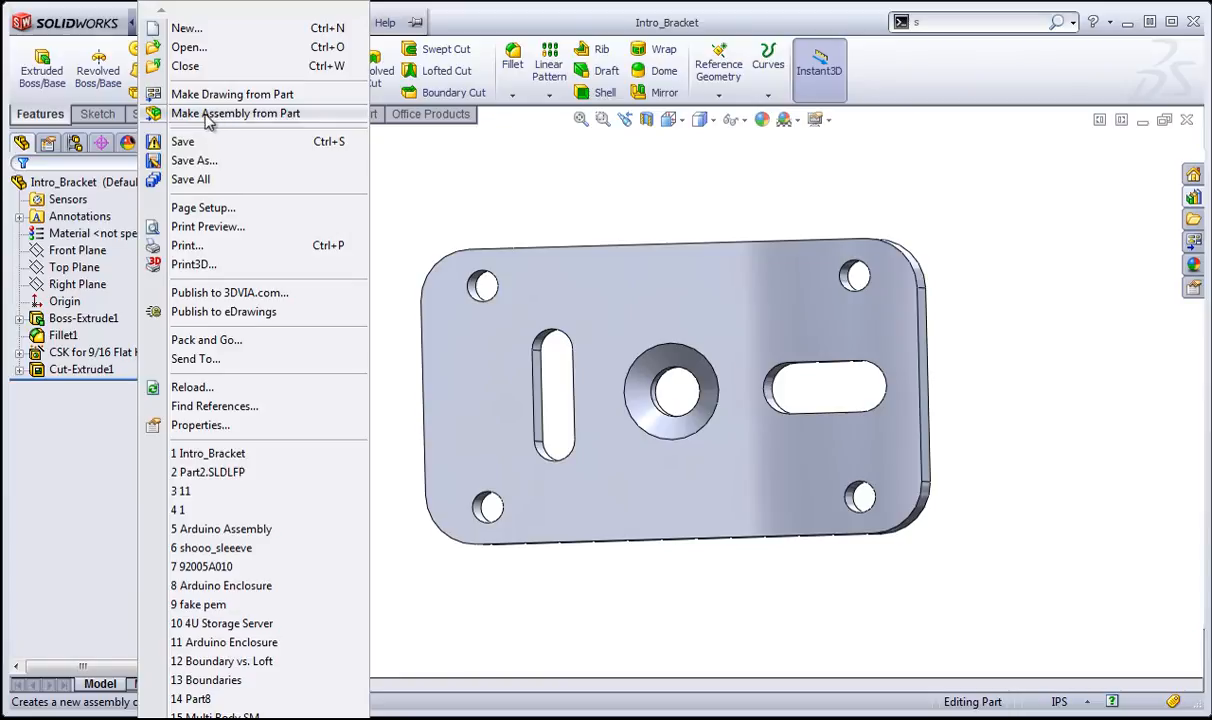
left_click(155, 31)
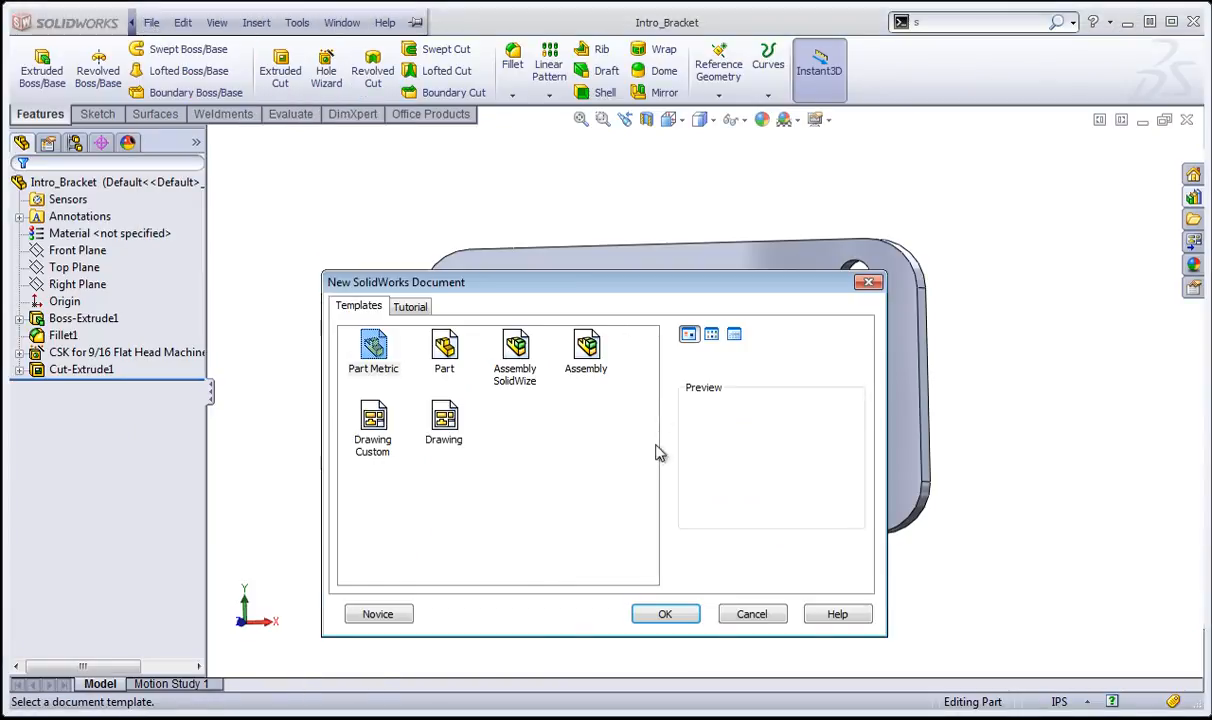
left_click(418, 308)
left_click(362, 306)
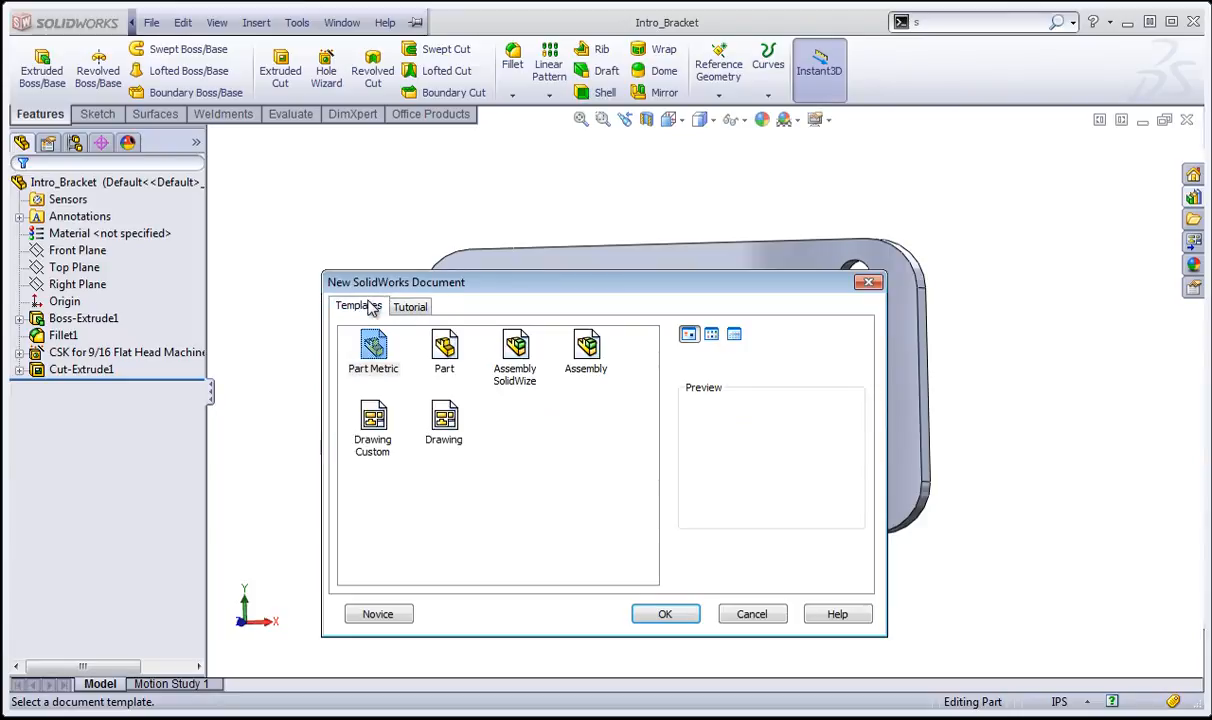
left_click(587, 345)
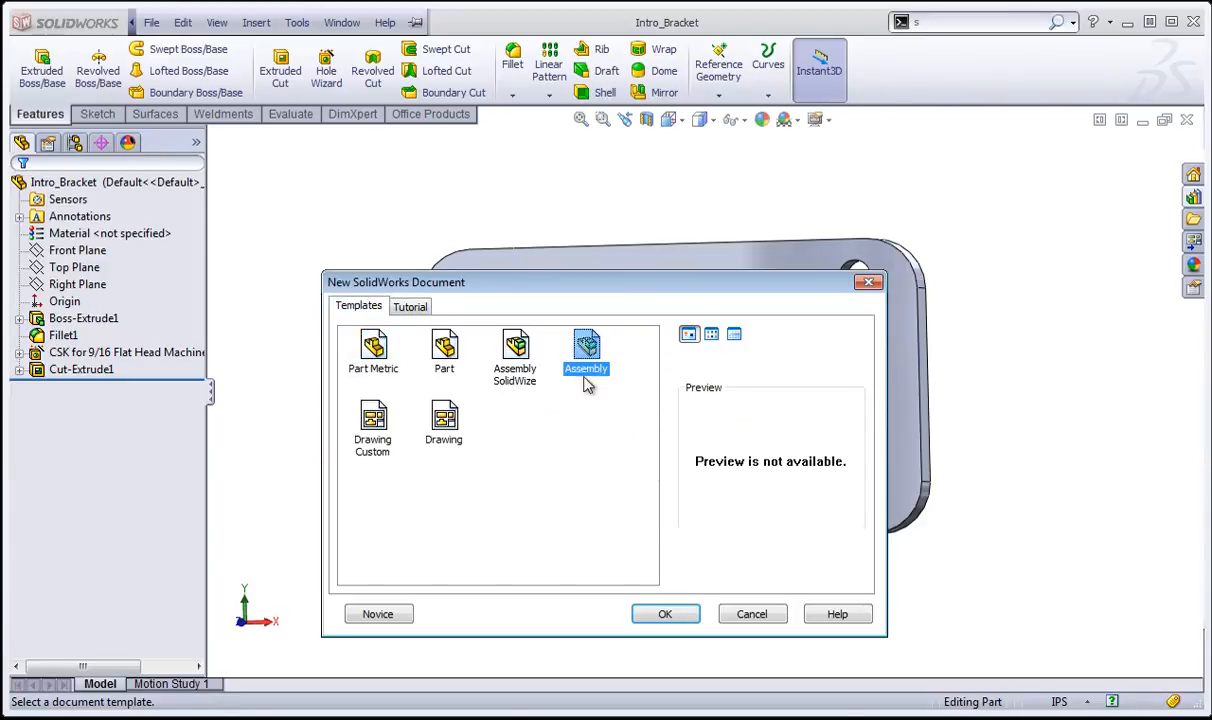
left_click(676, 622)
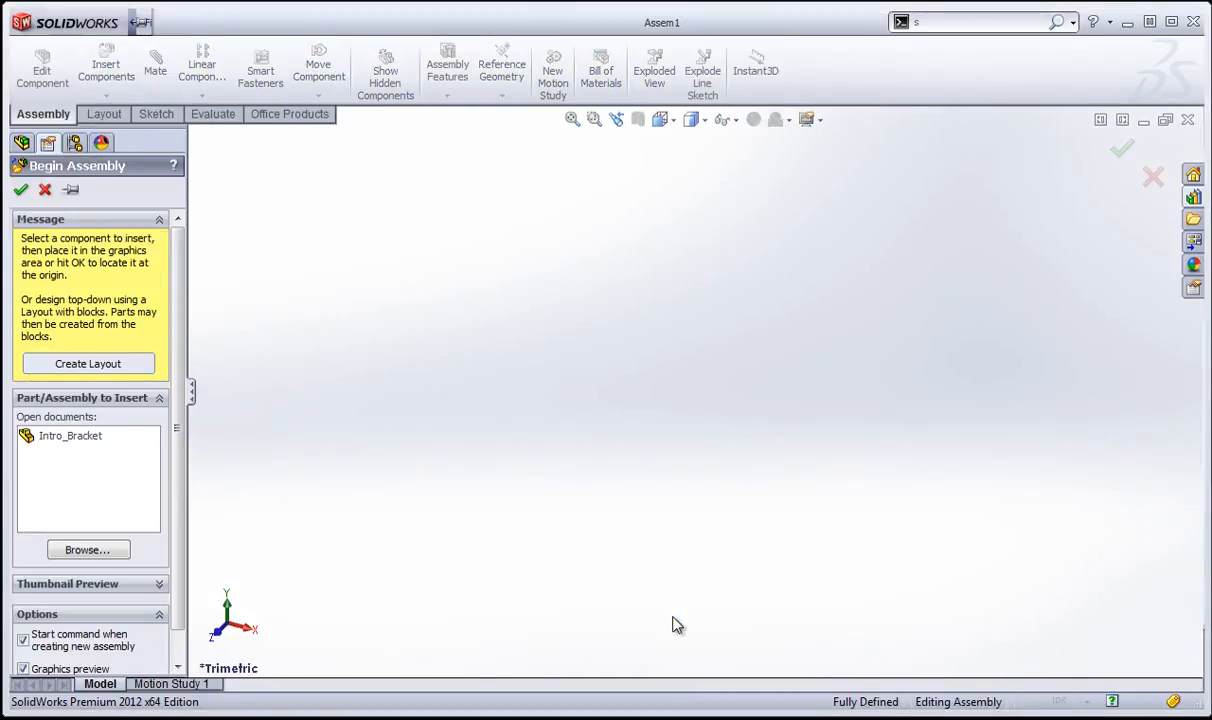
left_click(154, 19)
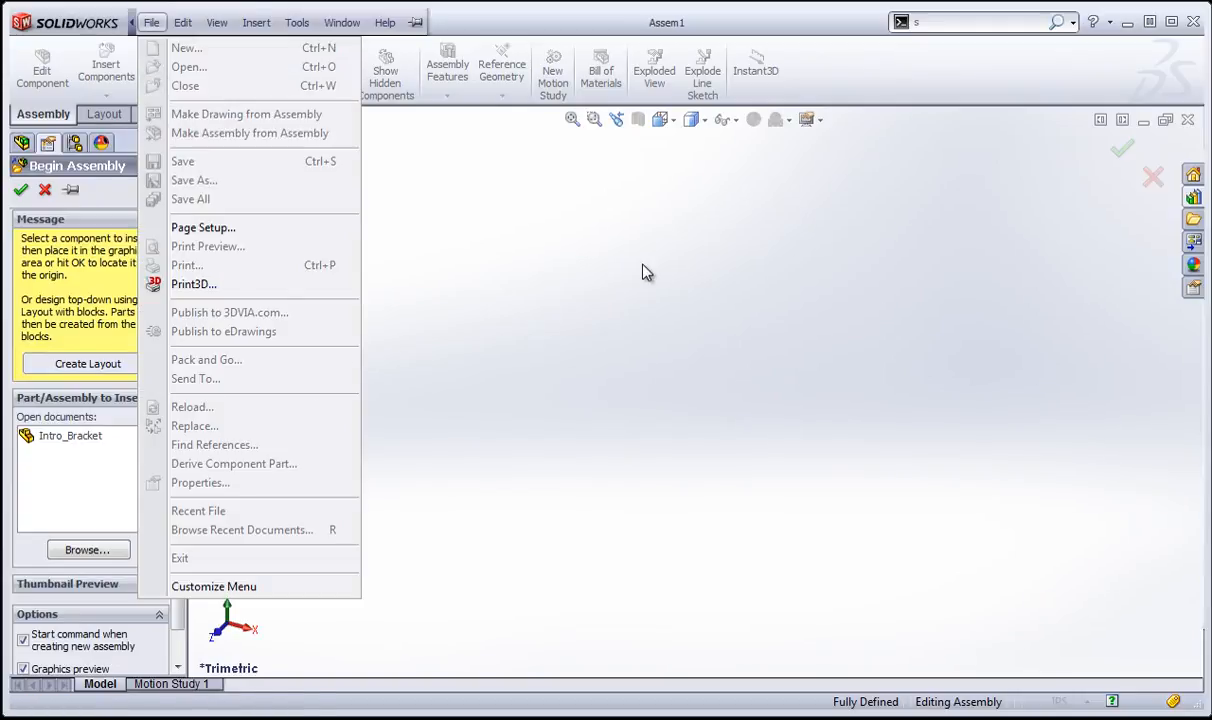
left_click(644, 271)
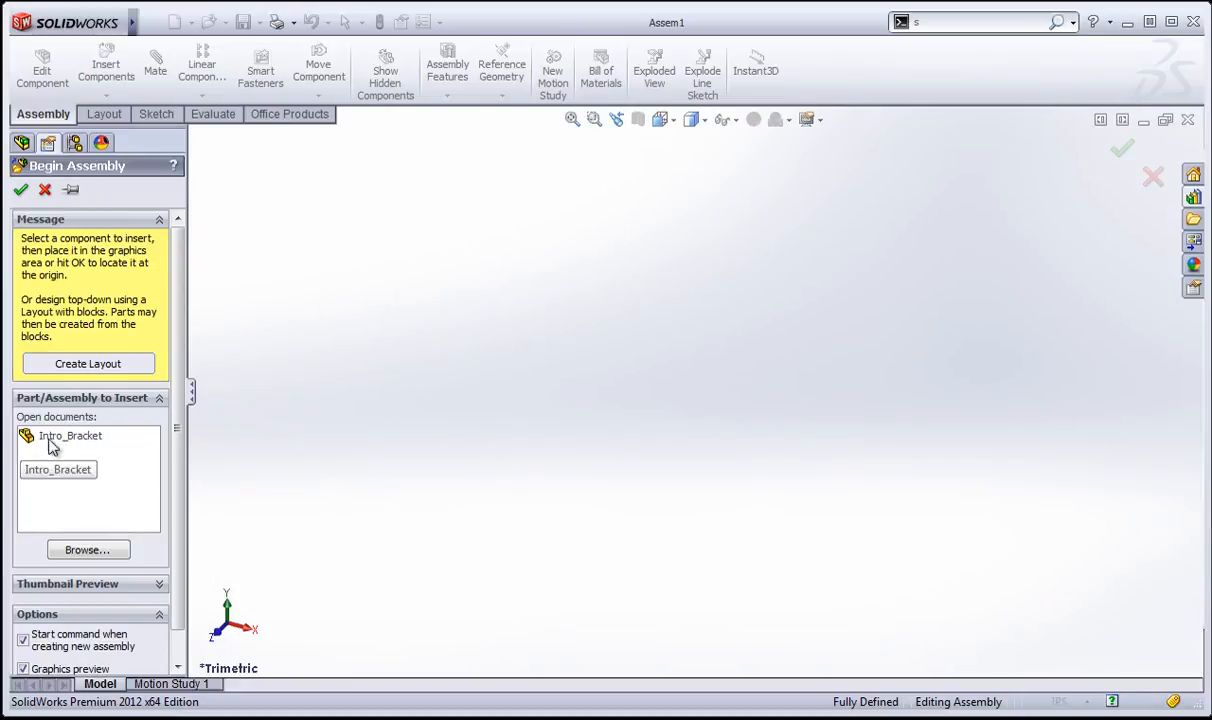
left_click(90, 550)
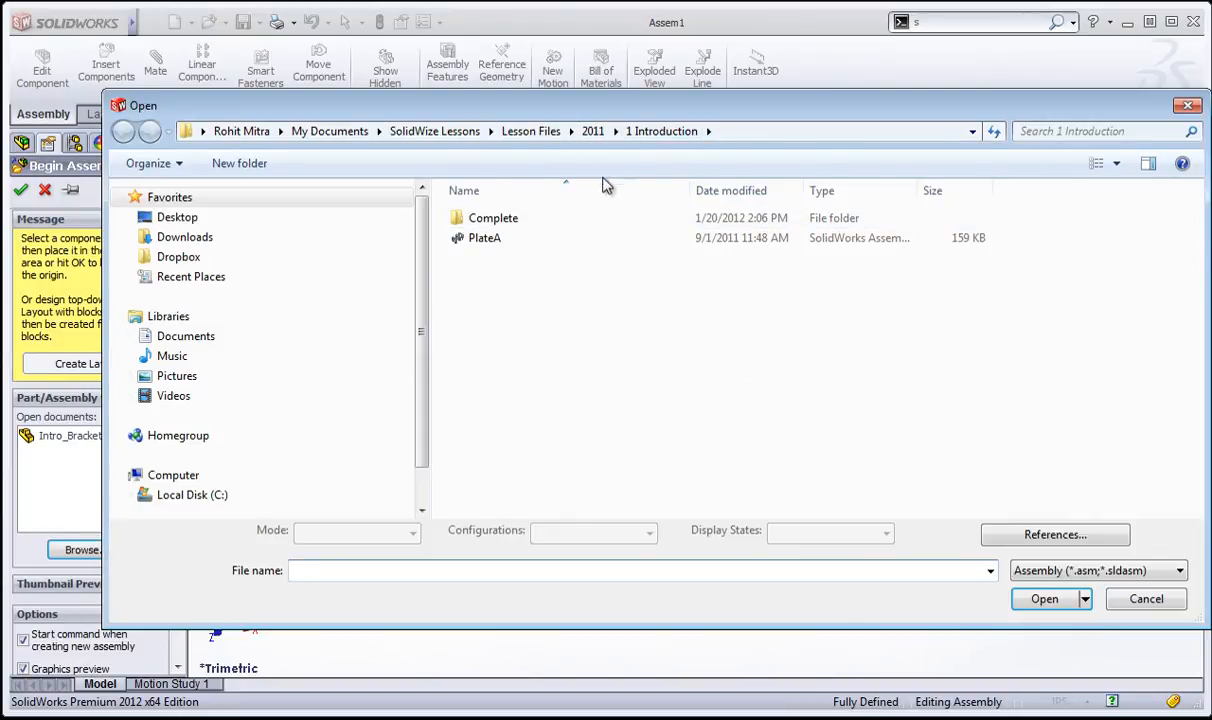
left_click(1100, 572)
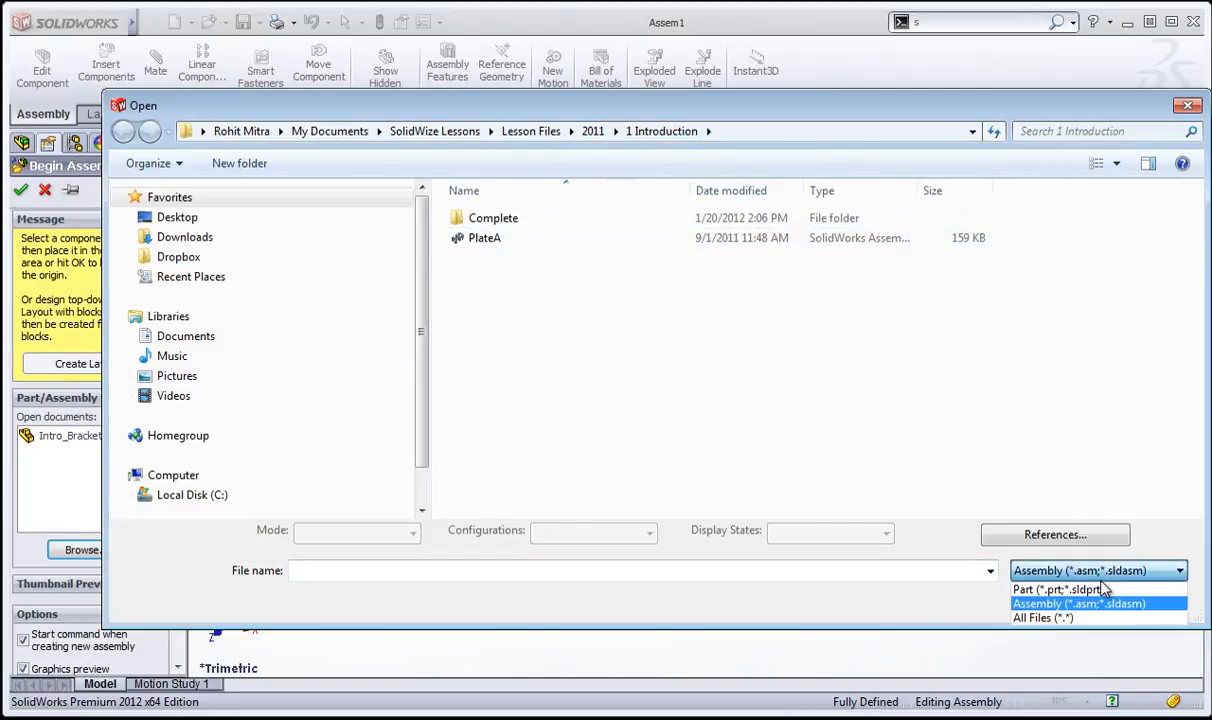
left_click(1090, 585)
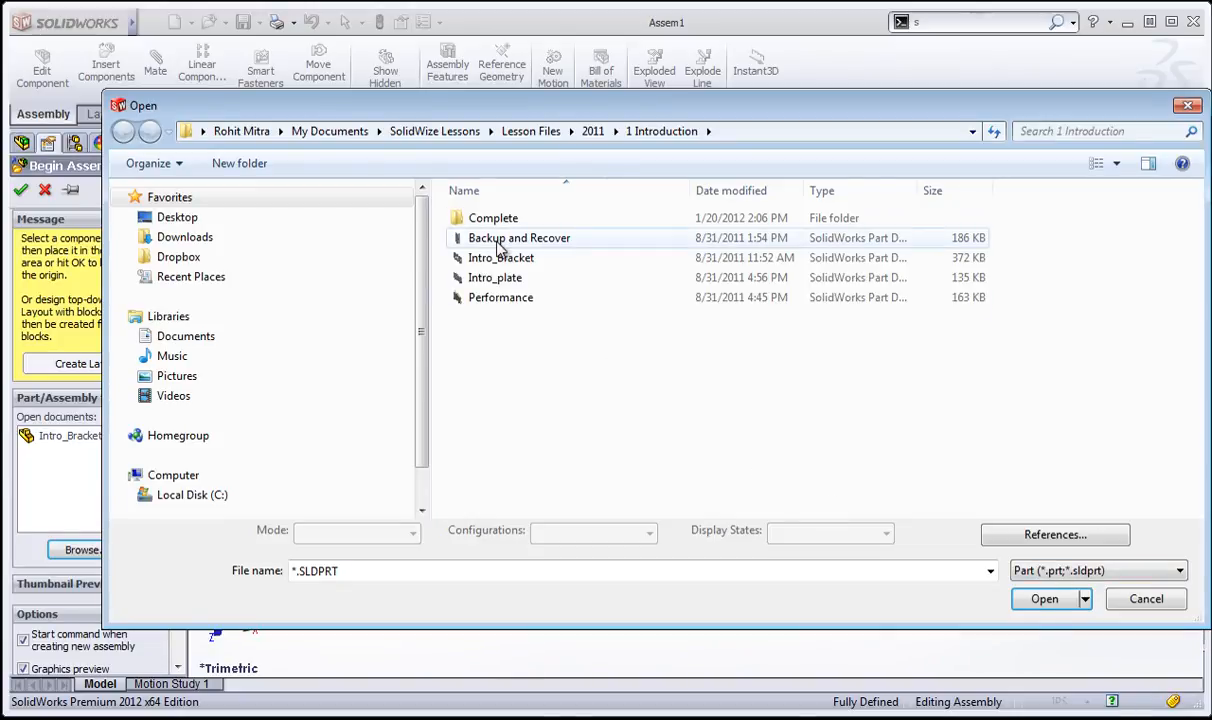
left_click(491, 243)
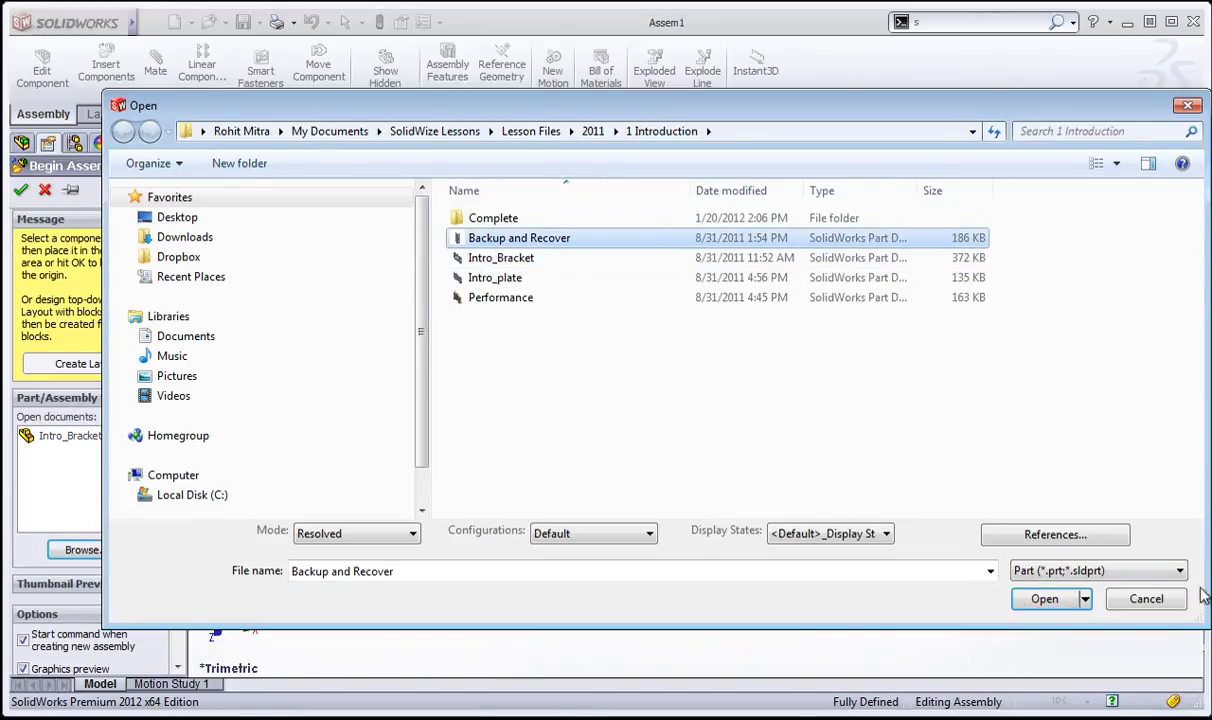
left_click(1147, 600)
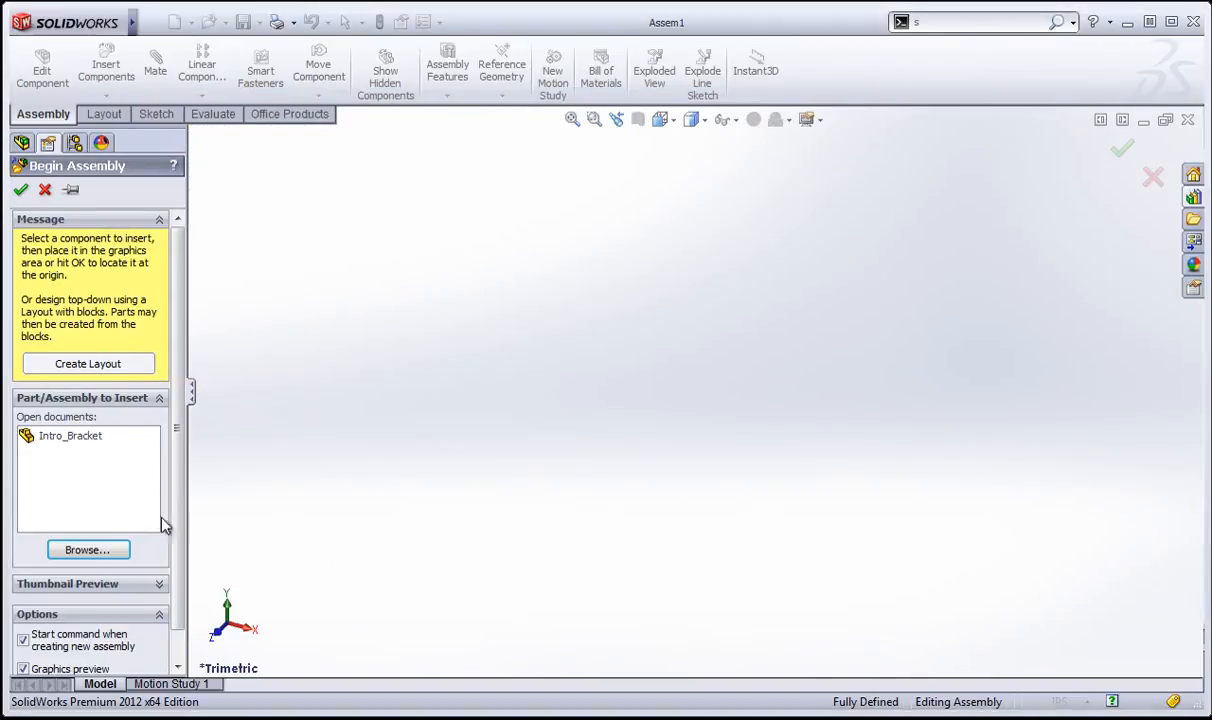
- Insert Intro_Bracket at a free spot in the graphics area and try to move the placed component
left_click(61, 438)
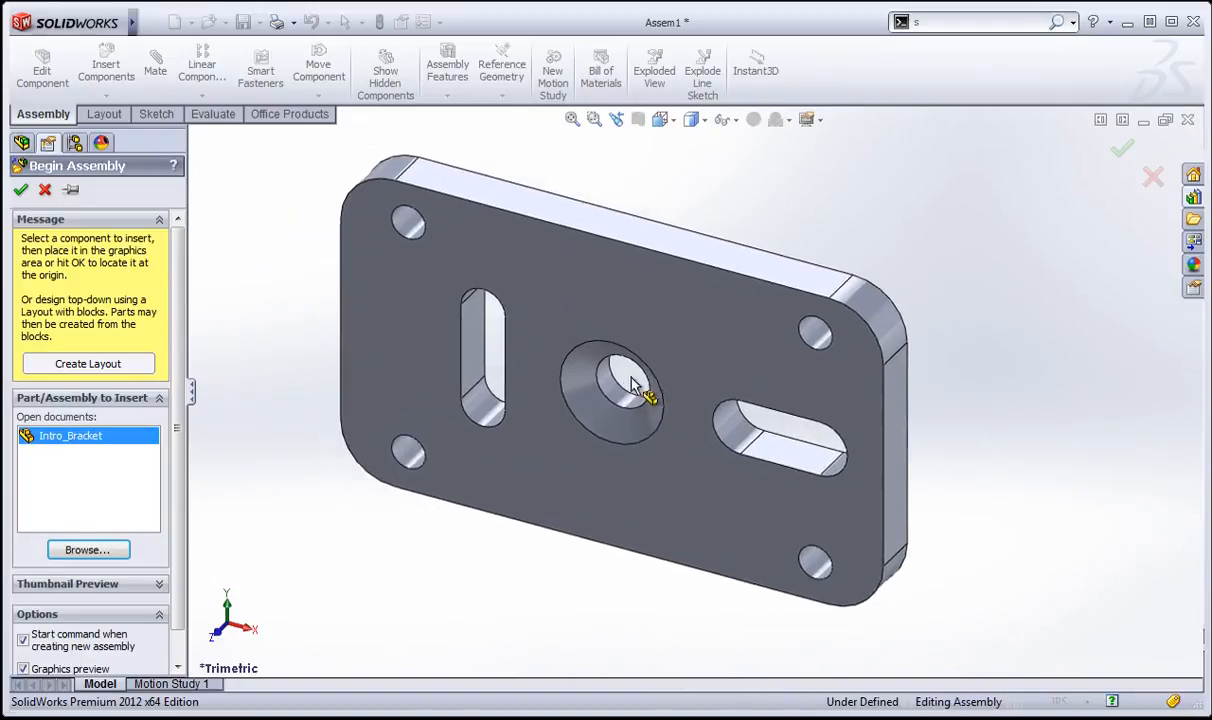
left_click(598, 395)
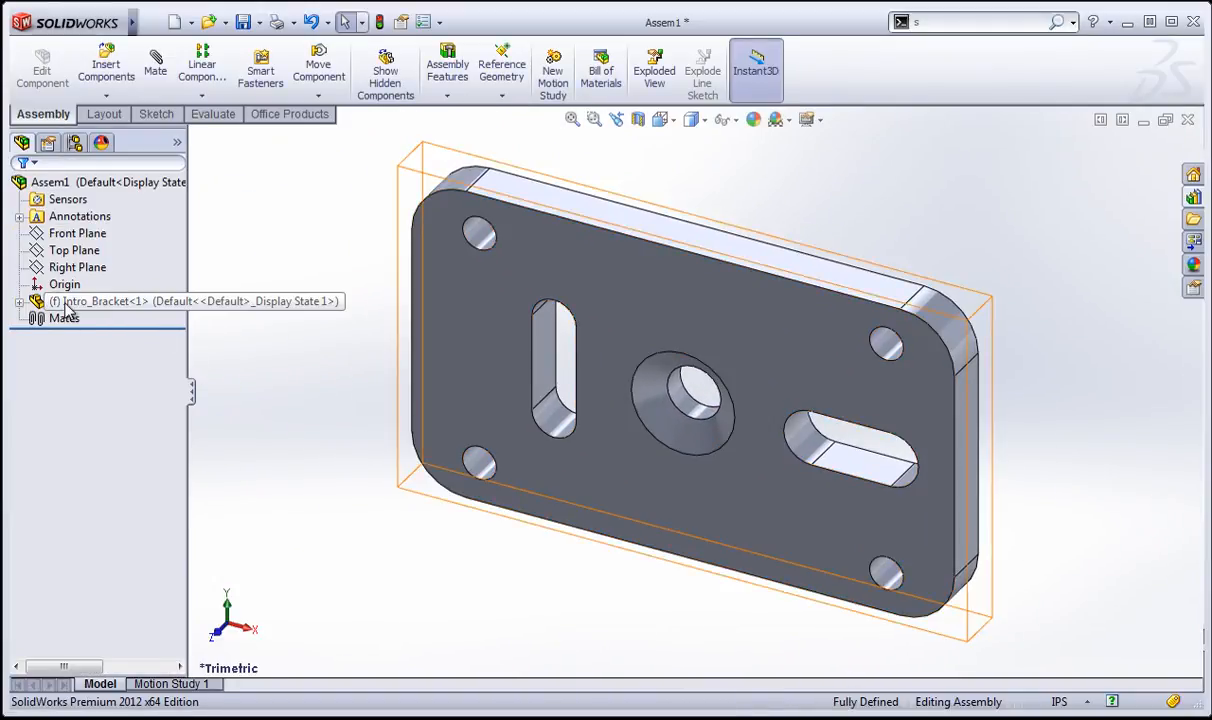
left_click(671, 300)
mouse_move(671, 300)
left_mouse_down()
mouse_move(568, 338)
mouse_move(400, 349)
mouse_move(717, 228)
mouse_move(581, 405)
left_mouse_up()
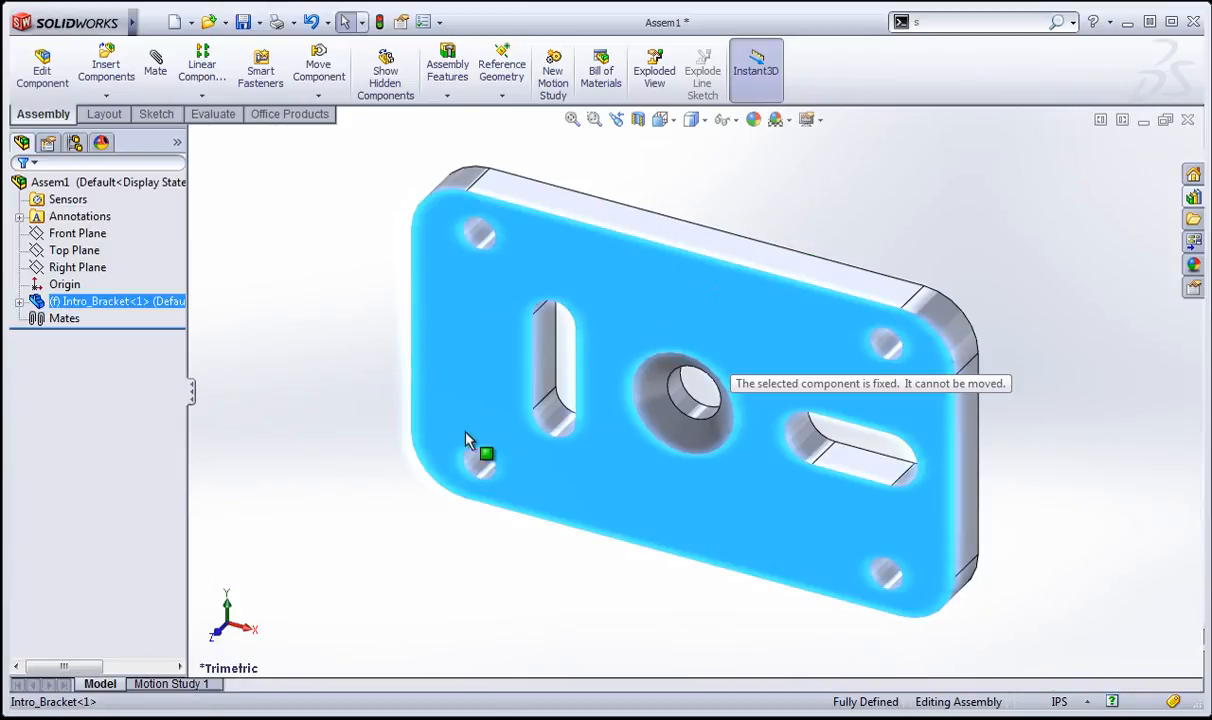
left_click_drag(466, 441, 453, 514)
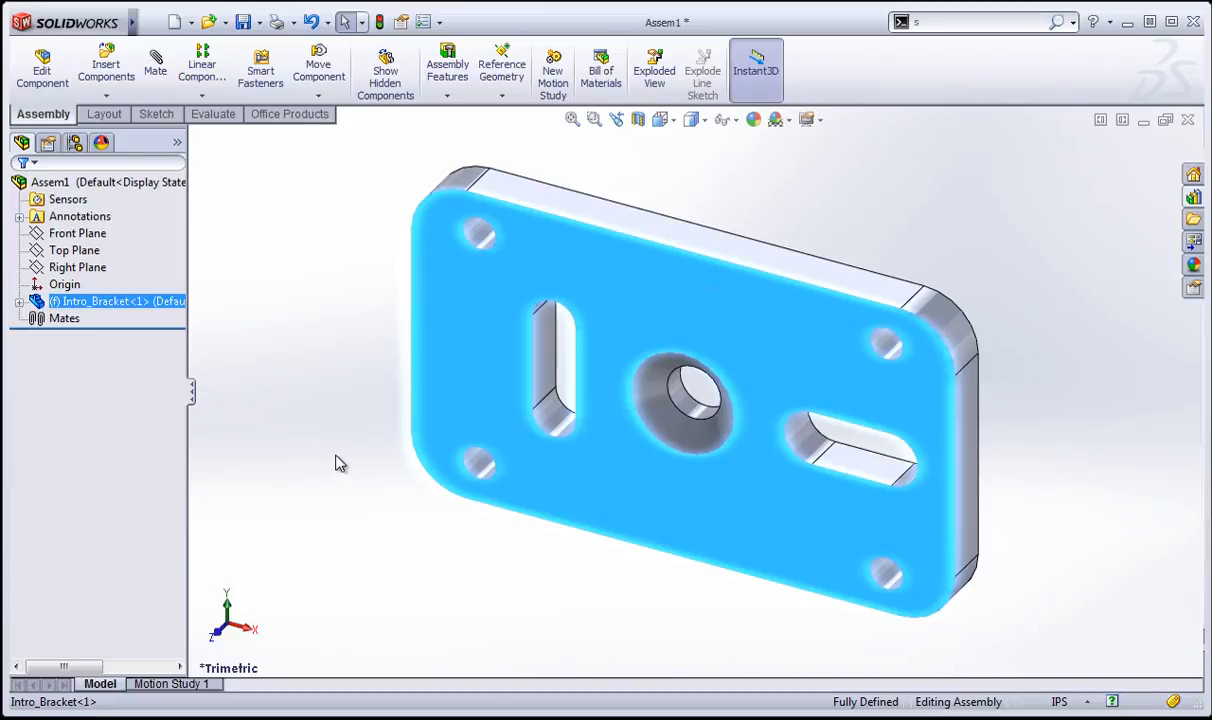
key("Escape")
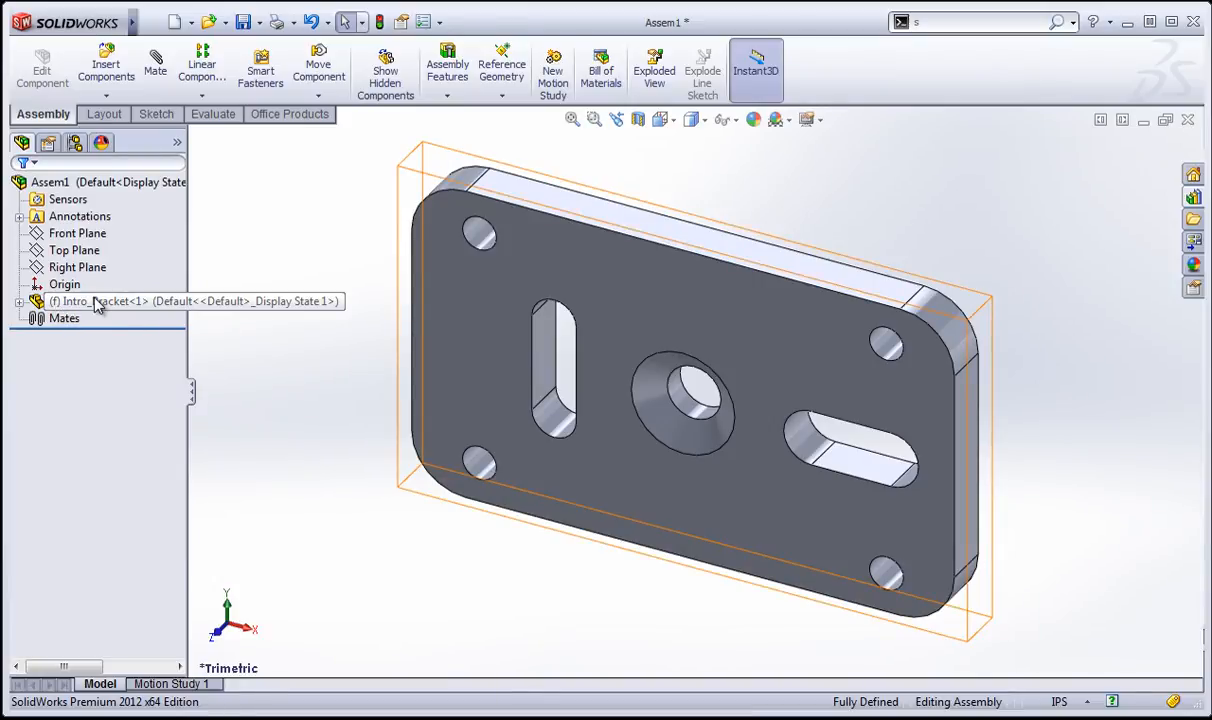
- Examine where the assembly origin lies relative to the freely placed bracket
left_click(63, 286)
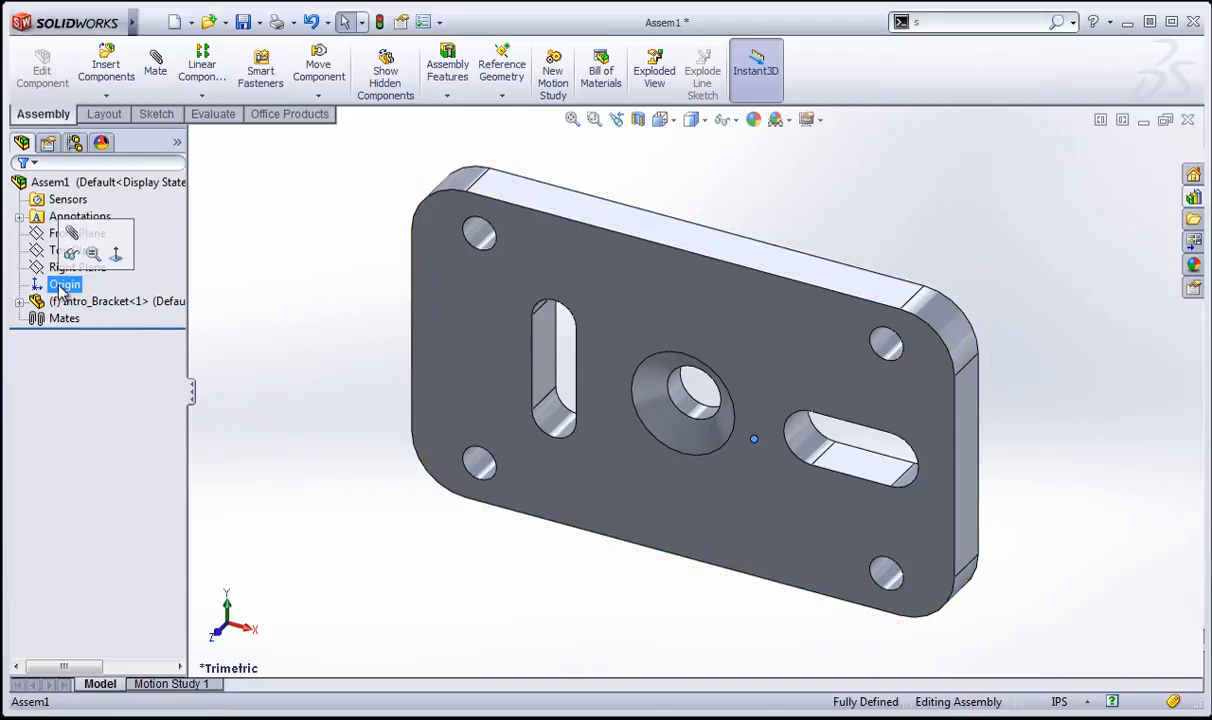
scroll(473, 433, "up", 3)
middle_click_drag(473, 433, 617, 346)
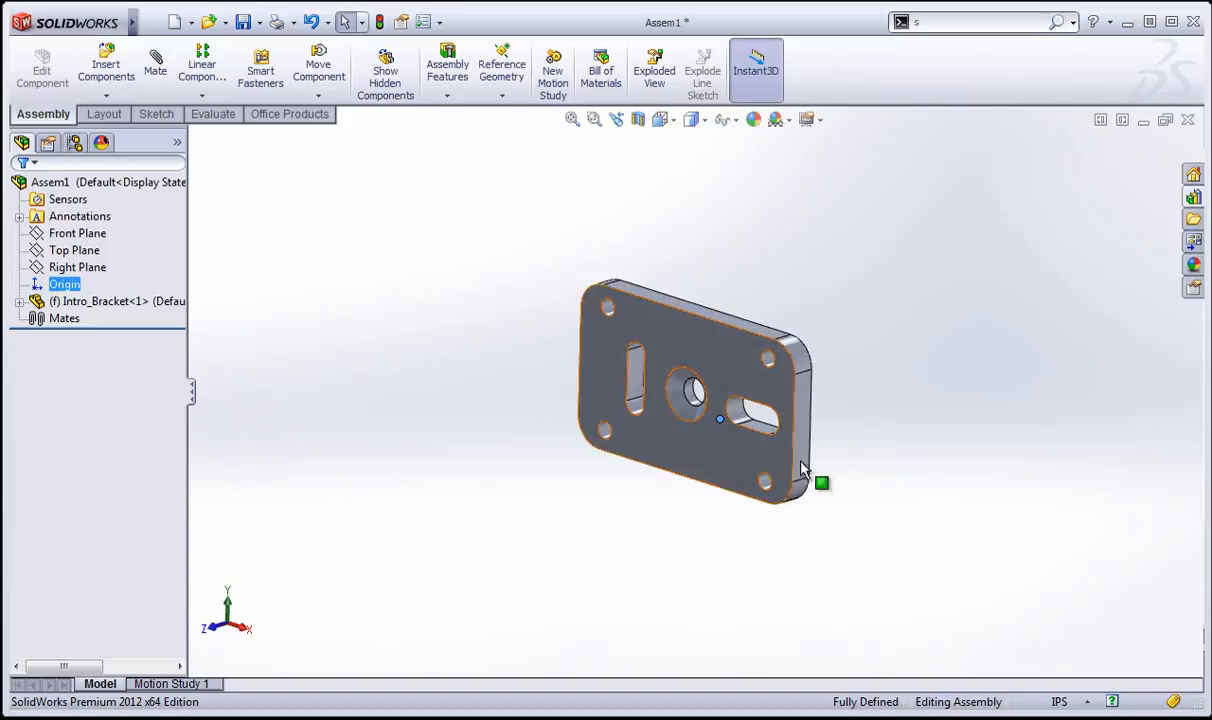
scroll(785, 458, "down", 2)
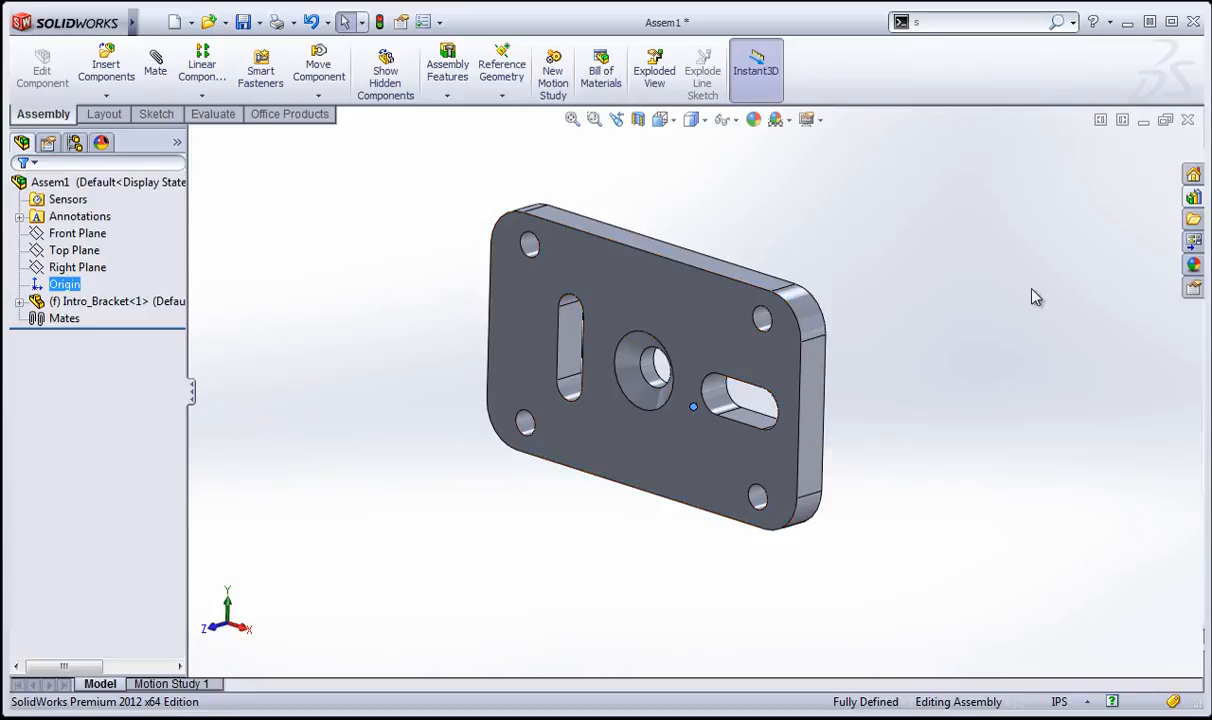
- Delete the Intro_Bracket component from the assembly
right_click(97, 301)
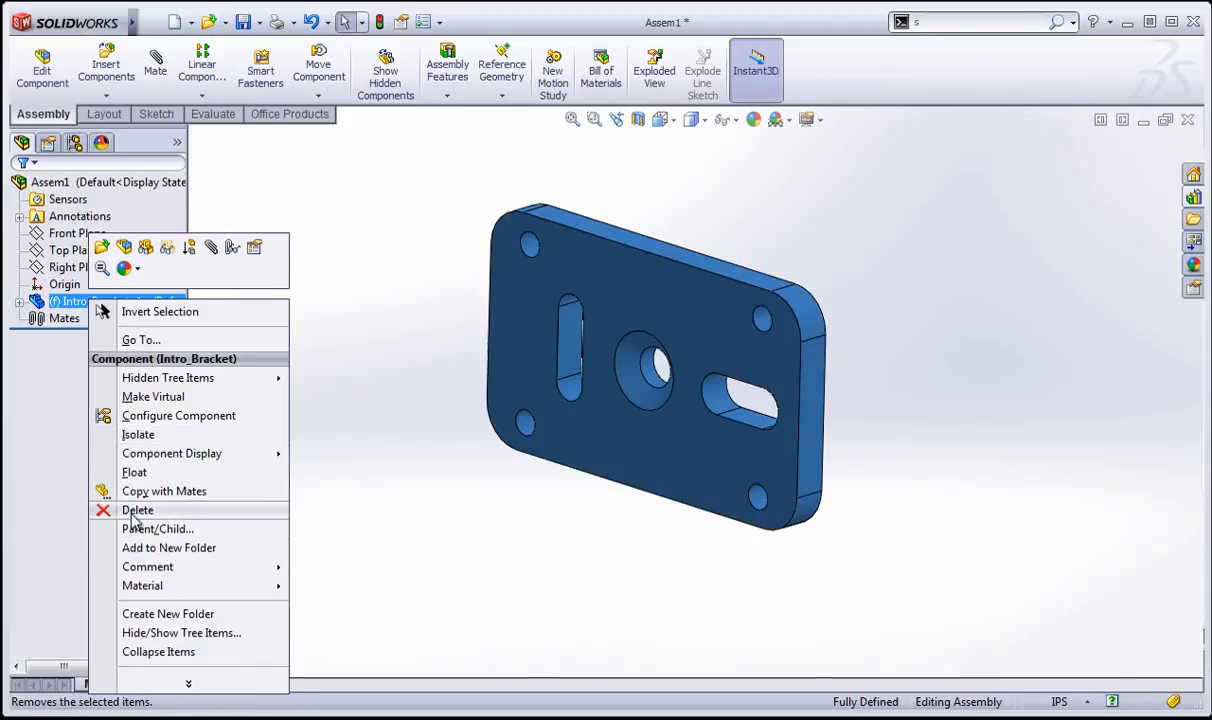
left_click(125, 505)
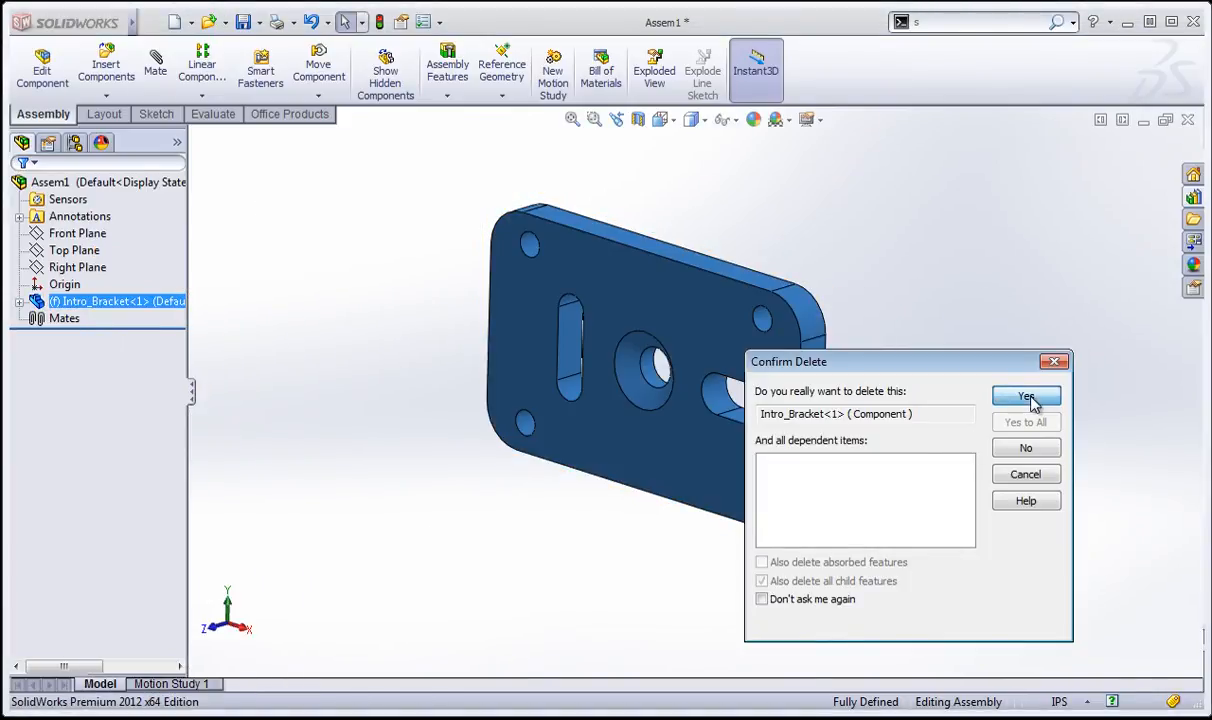
left_click(1026, 398)
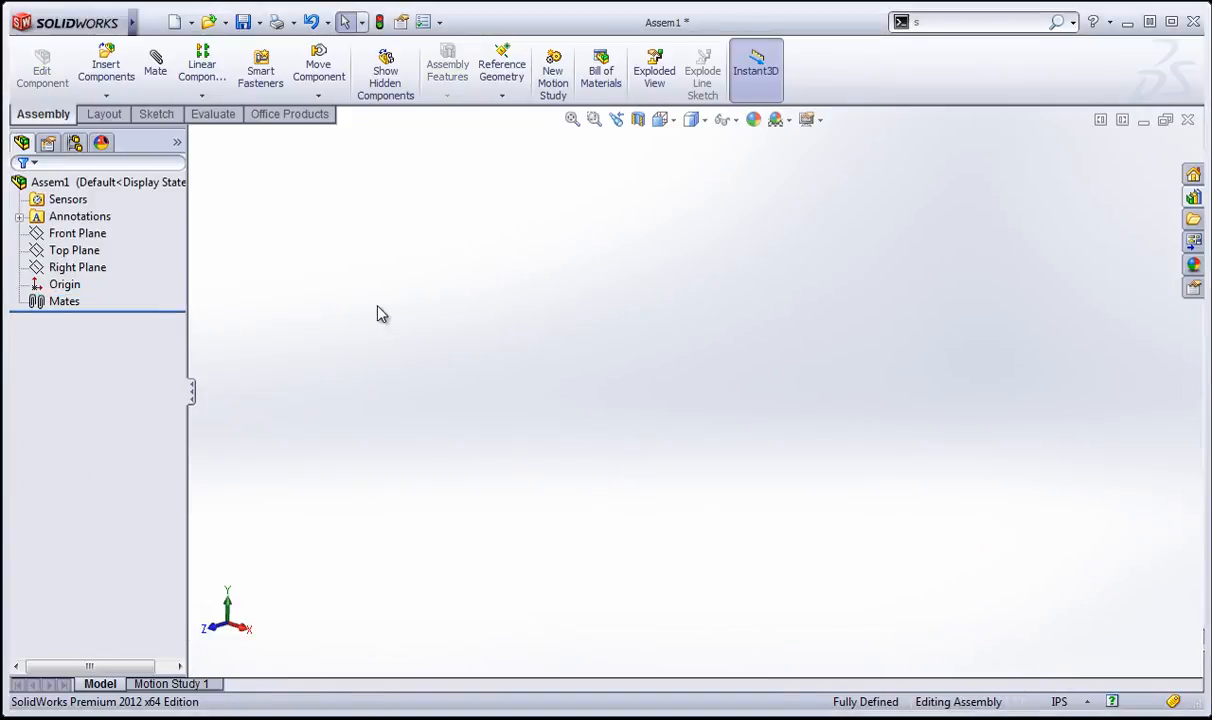
- Insert Intro_Bracket into the assembly and place it on the assembly origin
left_click(106, 95)
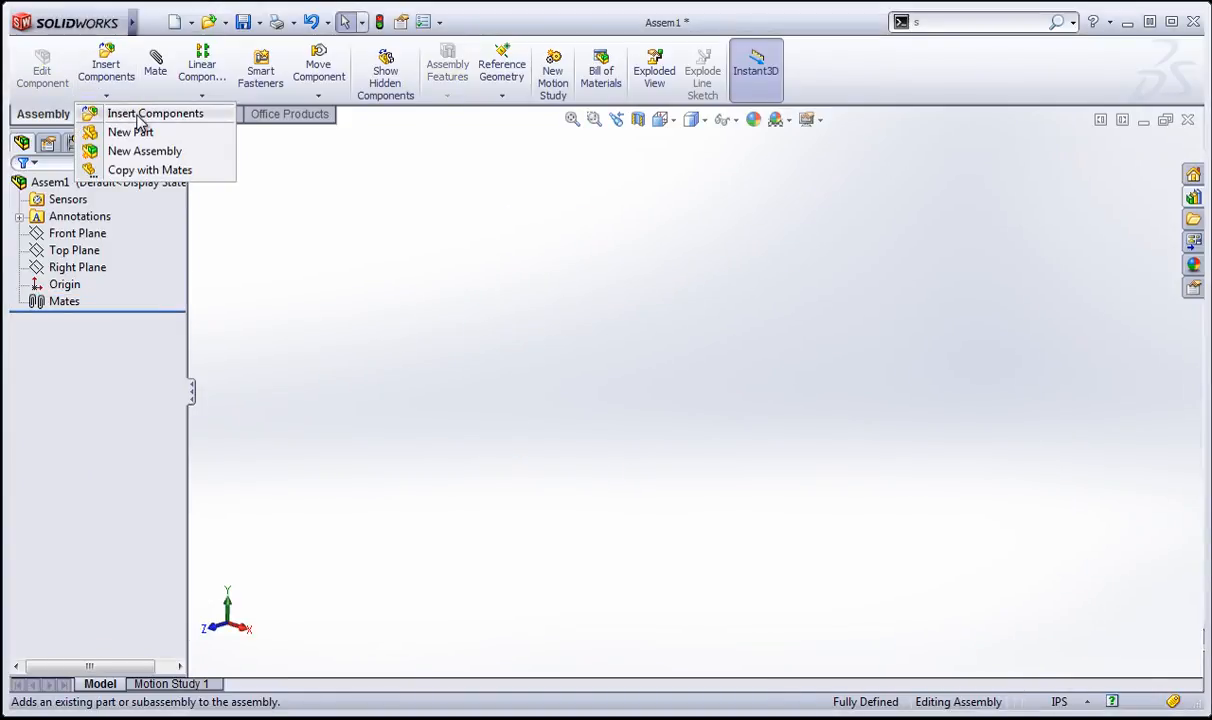
left_click(115, 115)
left_click(89, 406)
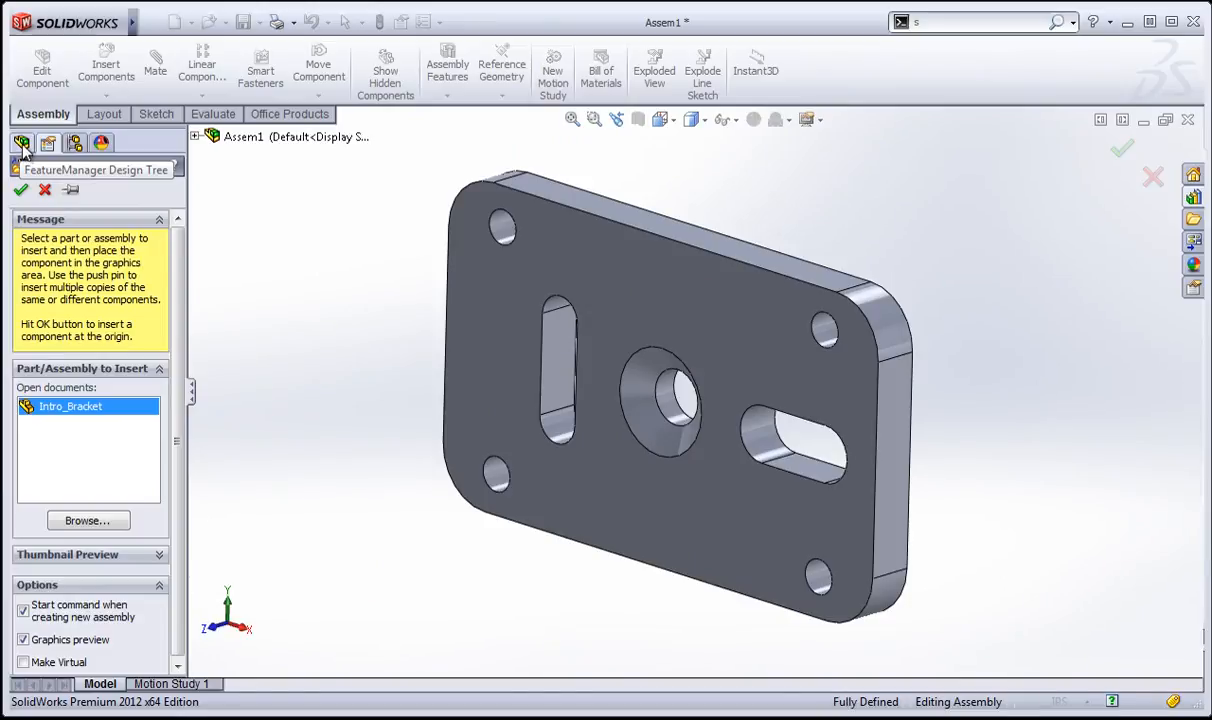
left_click(195, 137)
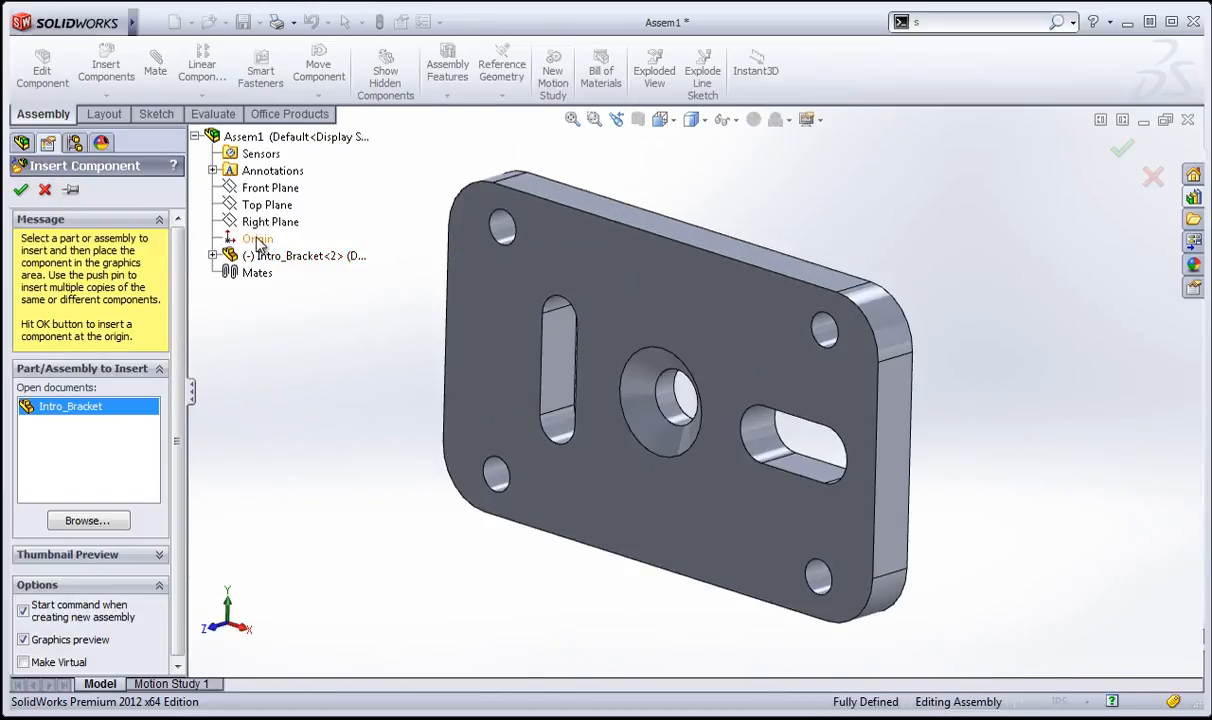
left_click(258, 244)
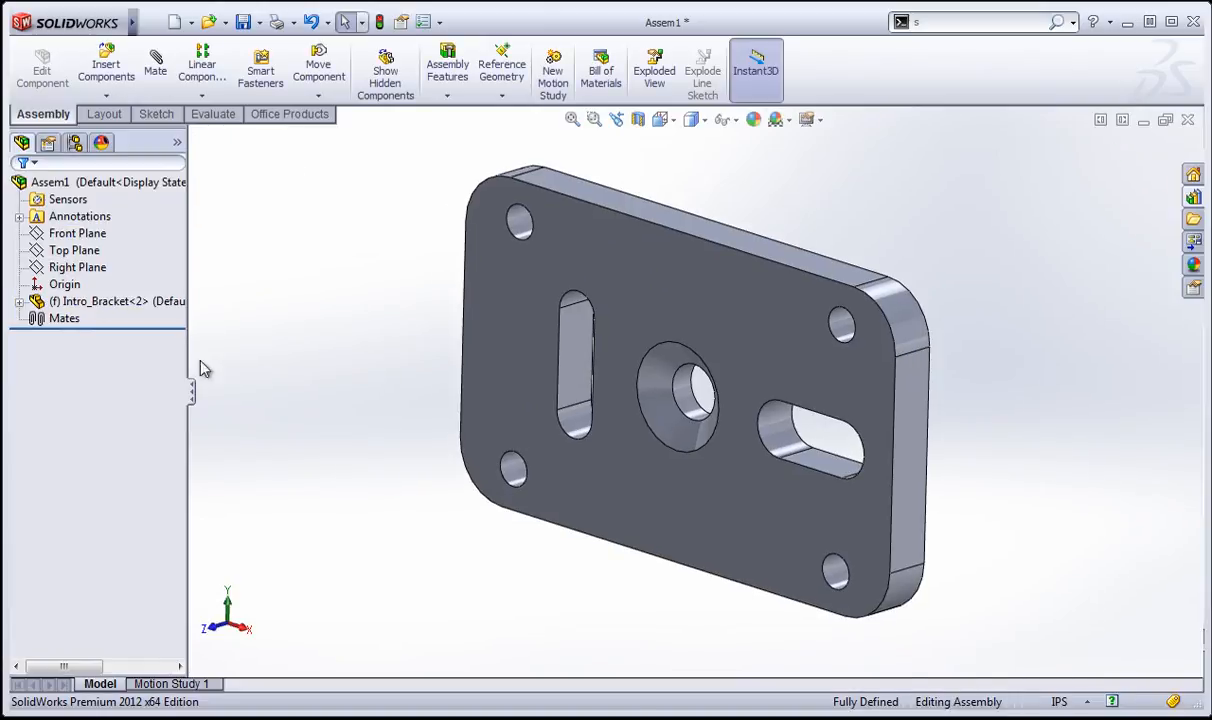
- Compare the bracket's Front Plane with the assembly's Front Plane to check their alignment
left_click(19, 301)
left_click(100, 370)
left_click(73, 234, "ctrl")
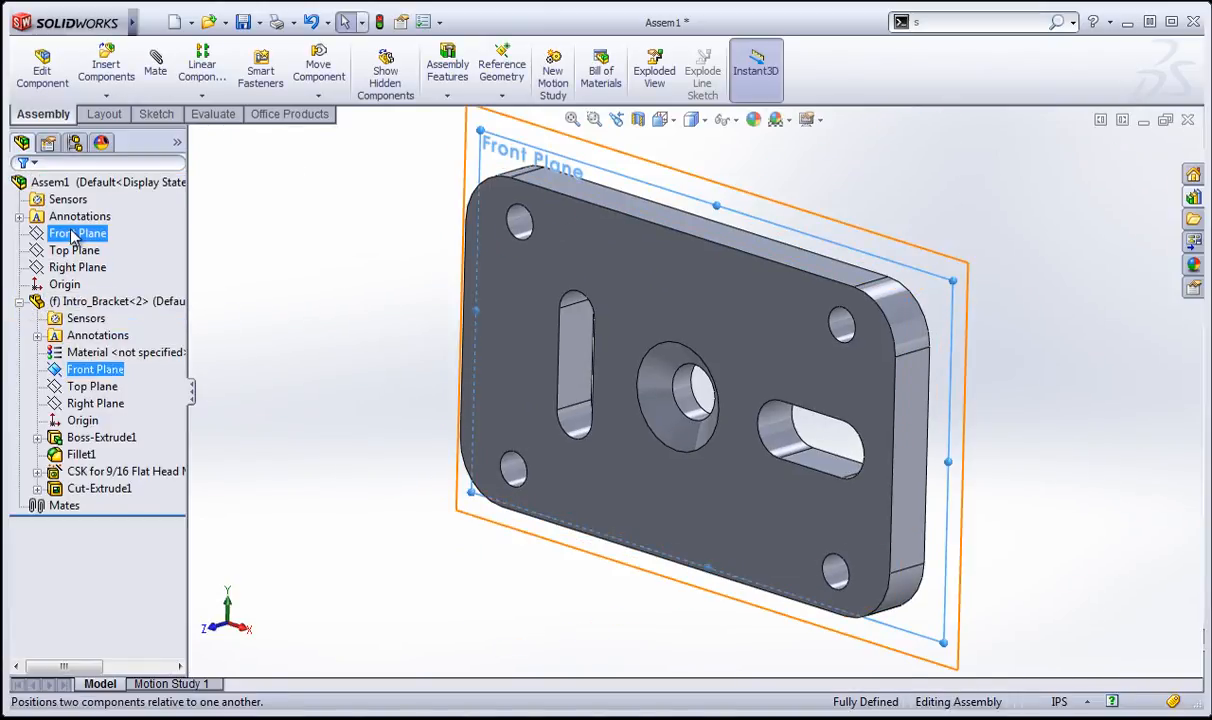
left_click(72, 234)
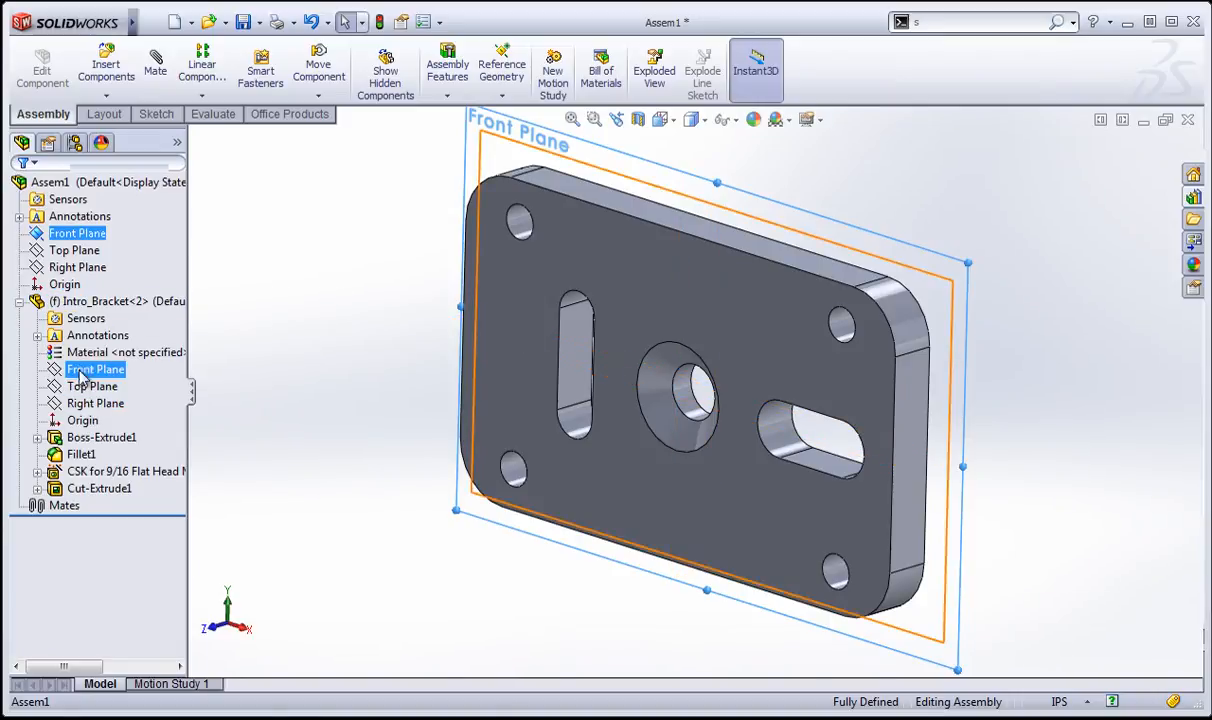
left_click(19, 301)
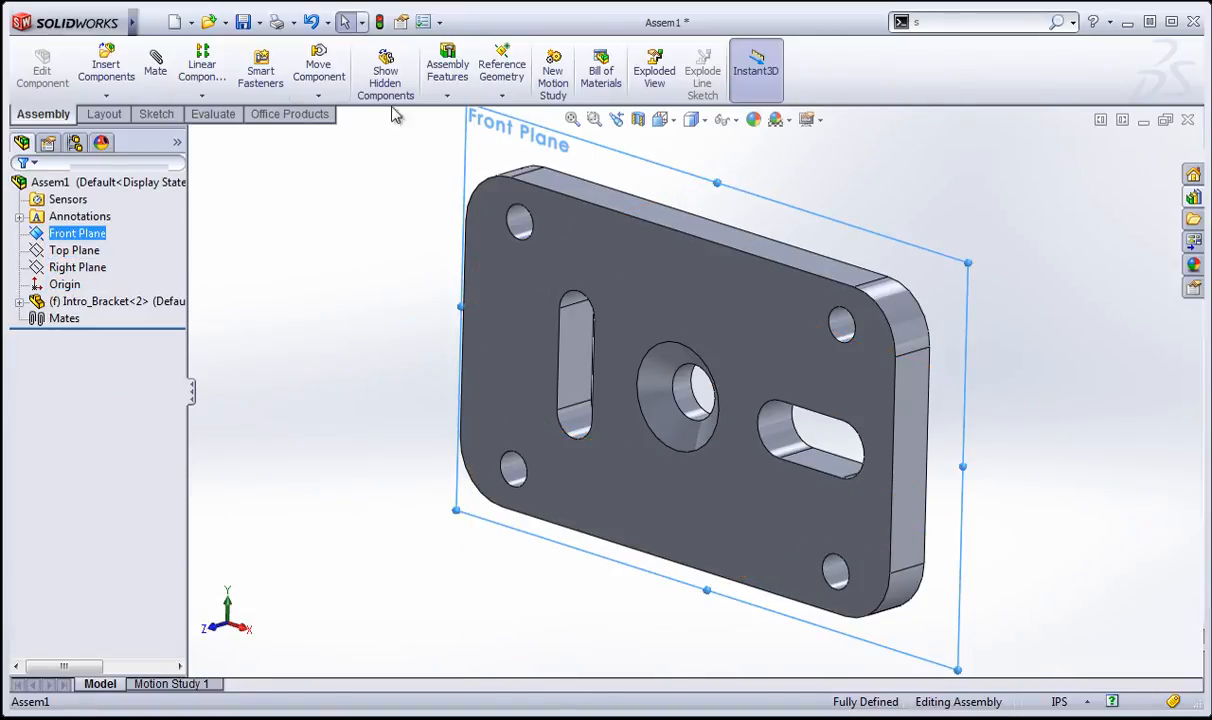
left_click(324, 358)
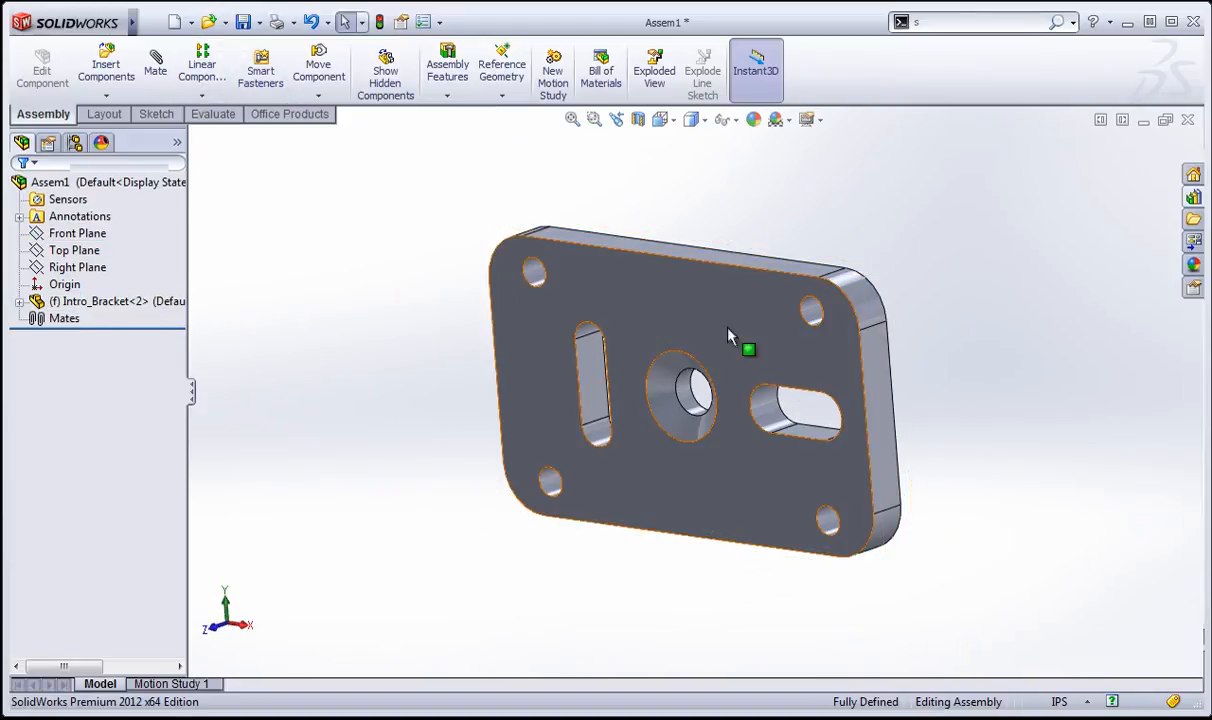
- Try to move the fixed Intro_Bracket, and change the component from fixed to floating
left_click_drag(712, 330, 327, 306)
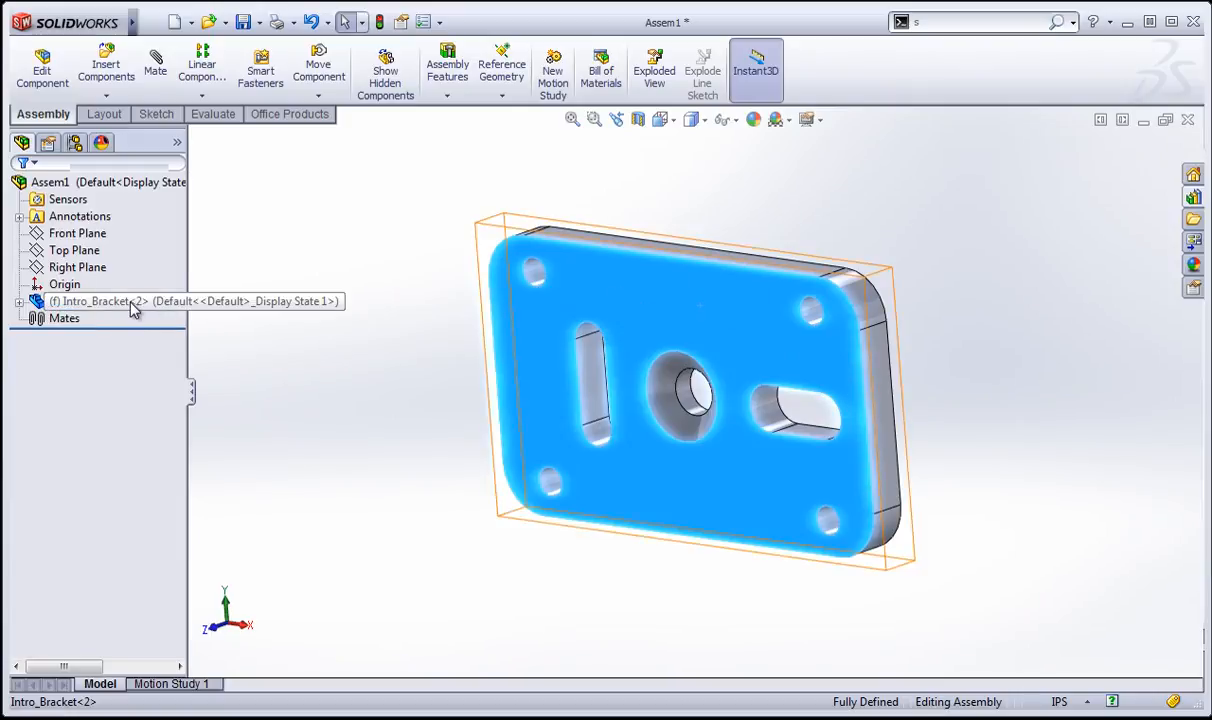
right_click(133, 309)
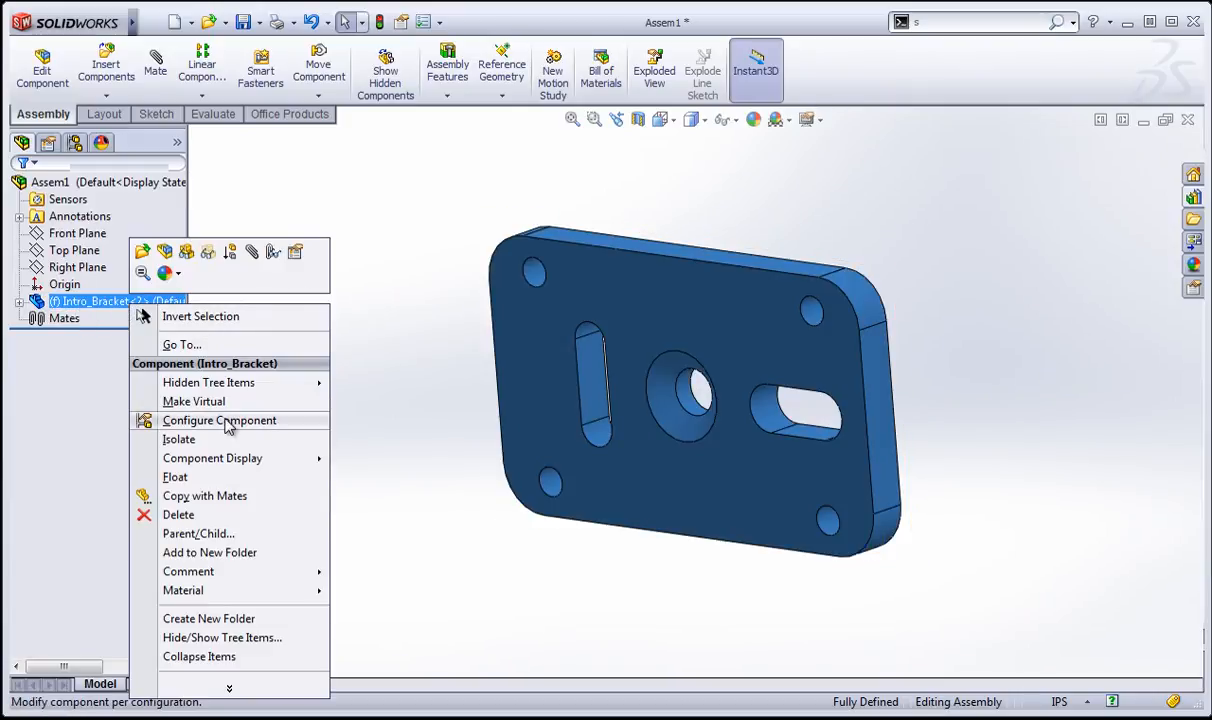
left_click(175, 478)
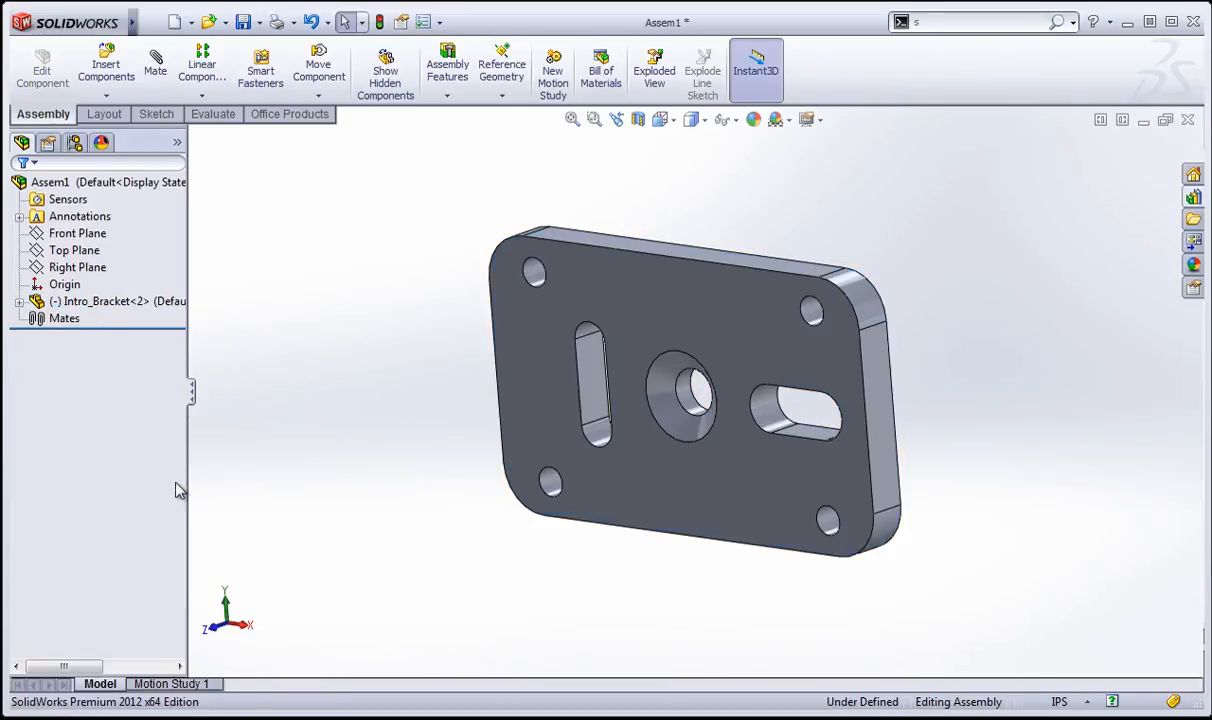
middle_click_drag(406, 300, 450, 257)
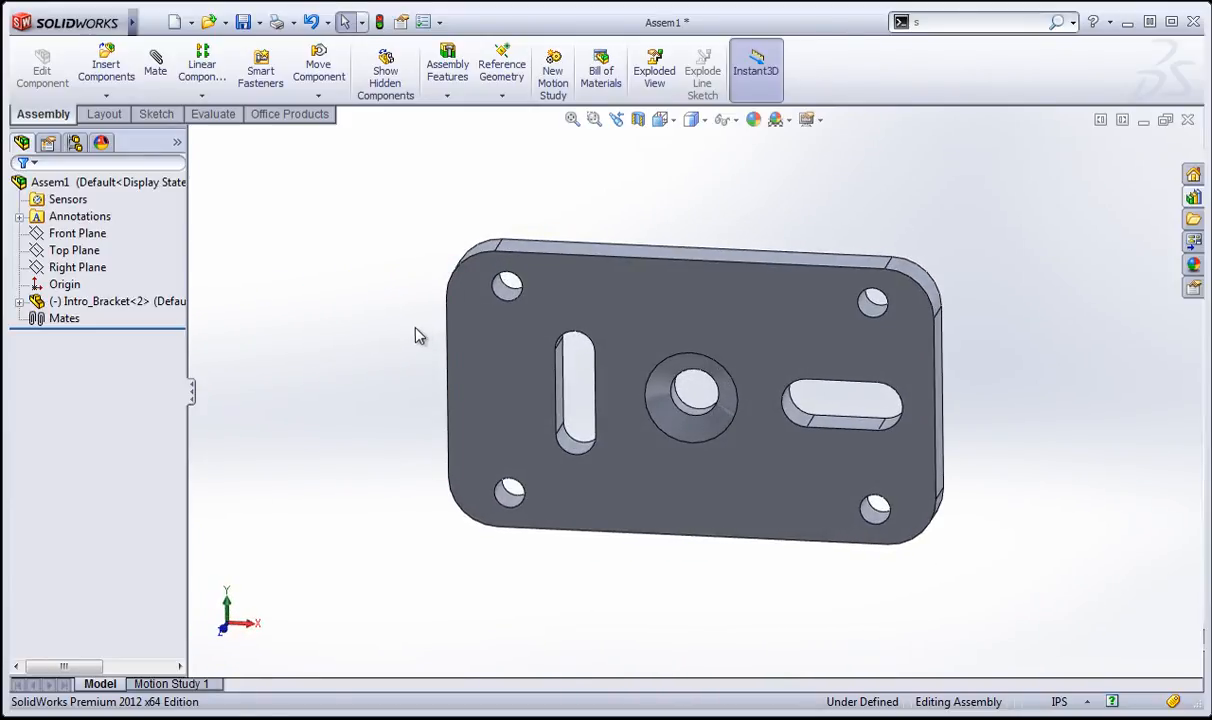
- Change the floating Intro_Bracket component back to fixed
left_click(66, 318)
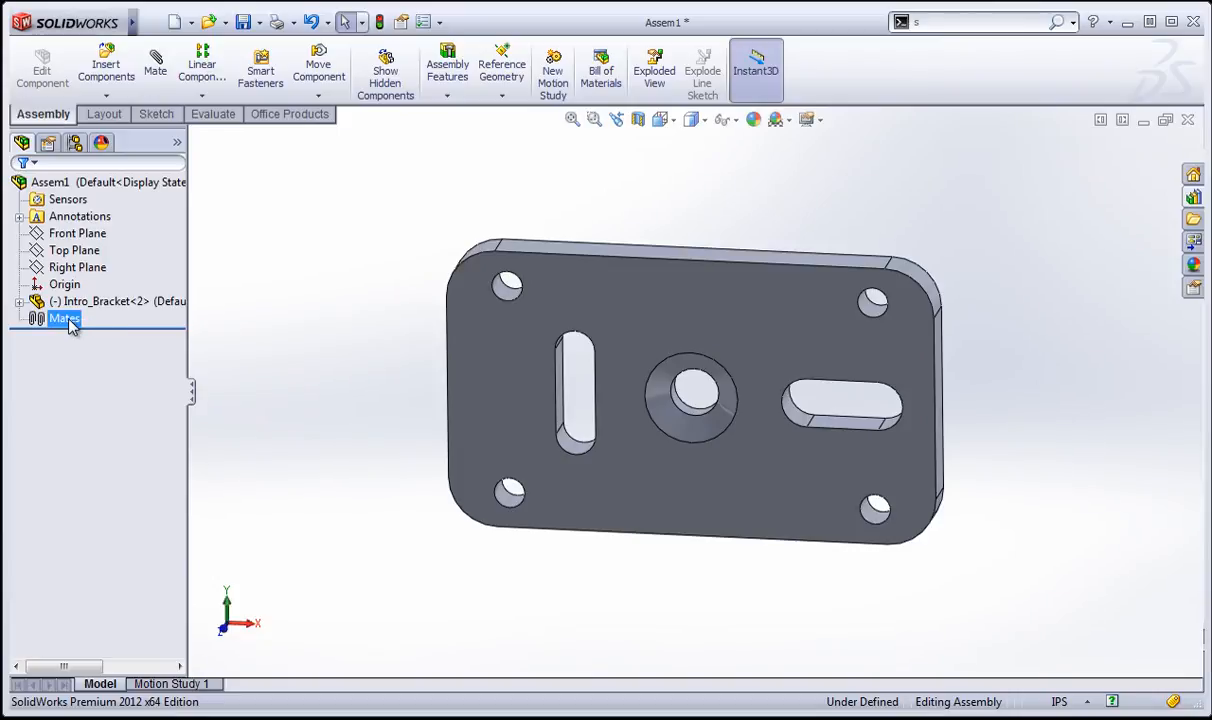
left_click(68, 305)
mouse_move(416, 238)
middle_mouse_down()
mouse_move(449, 235)
mouse_move(420, 239)
middle_mouse_up()
right_click(106, 304)
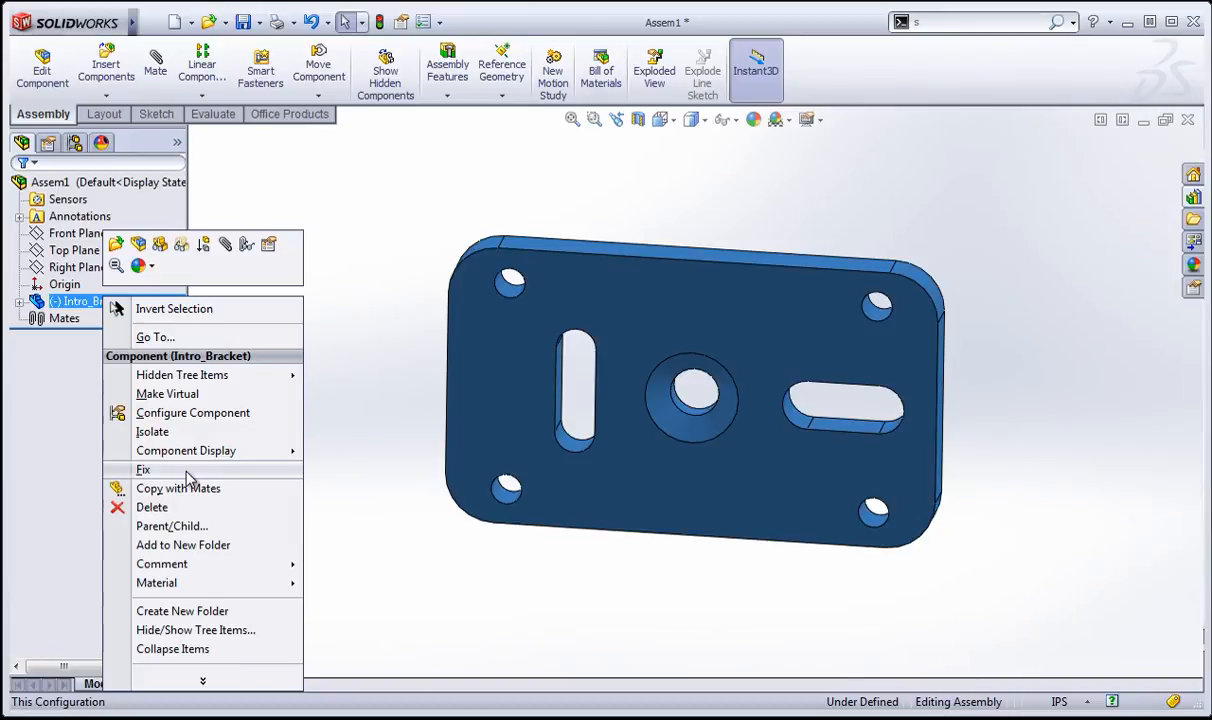
left_click(144, 470)
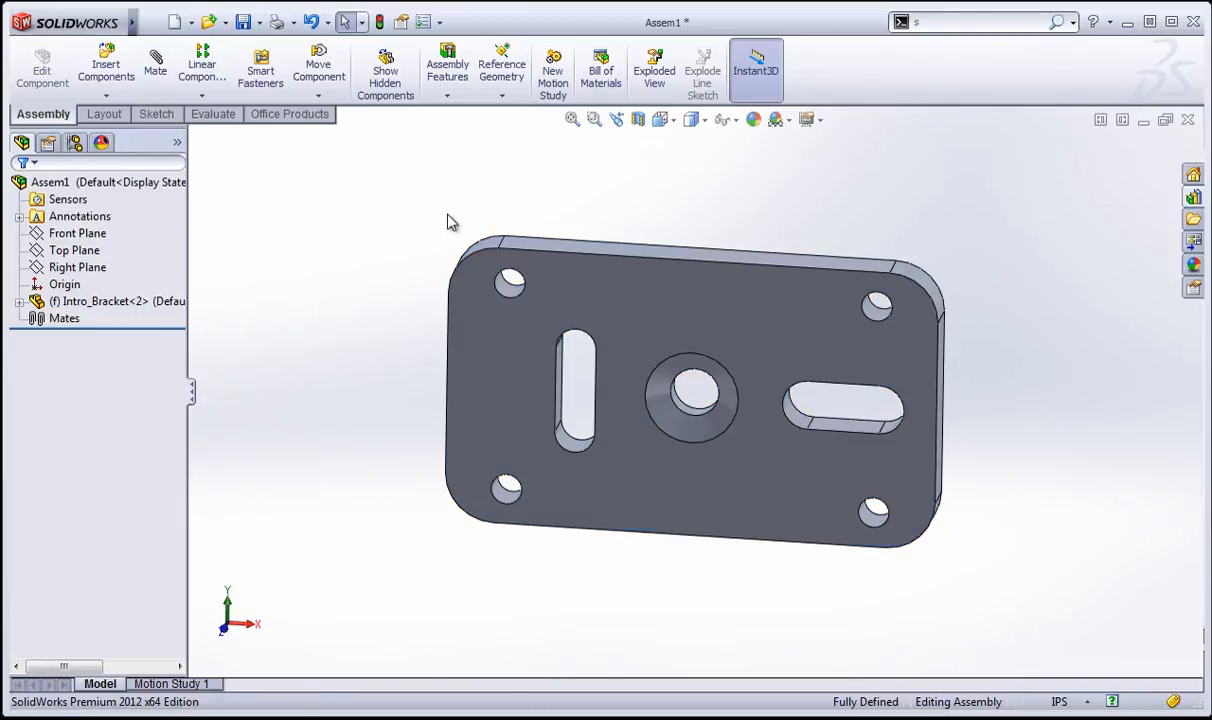
middle_click_drag(452, 220, 431, 202)
key("Escape")
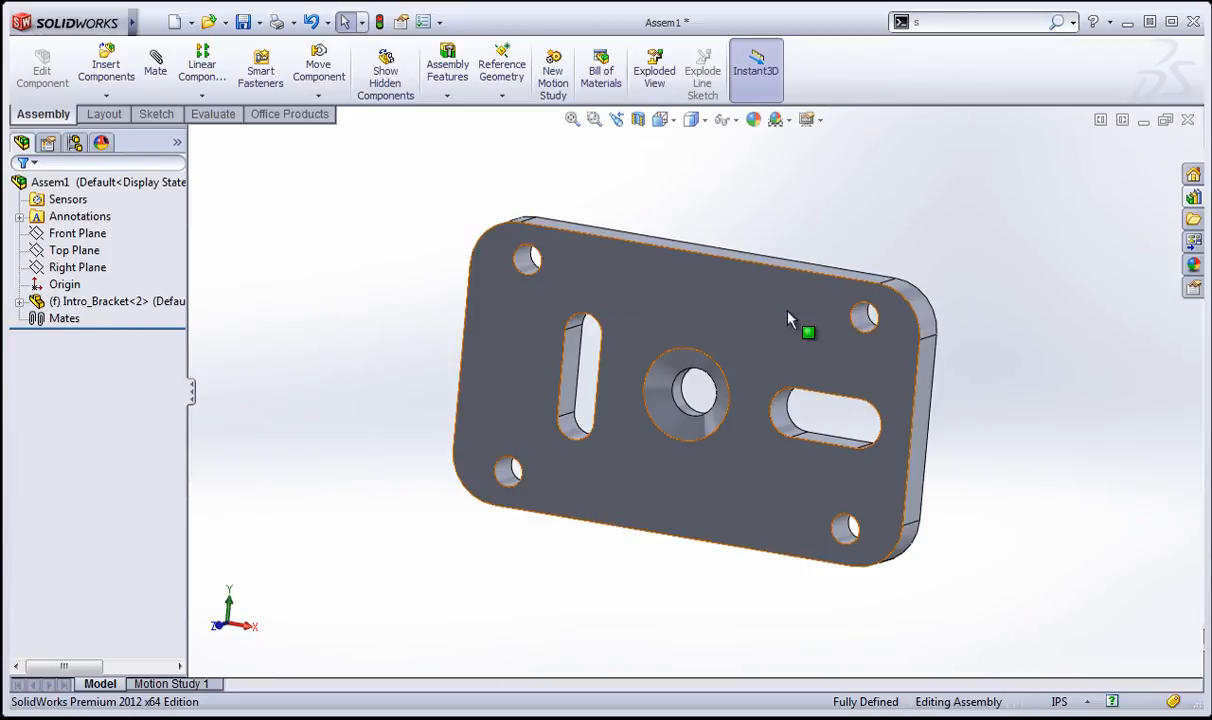
- Create two floating copies of Intro_Bracket, one left of the fixed bracket and the other below that first copy
left_click_drag(478, 267, 222, 291, "ctrl")
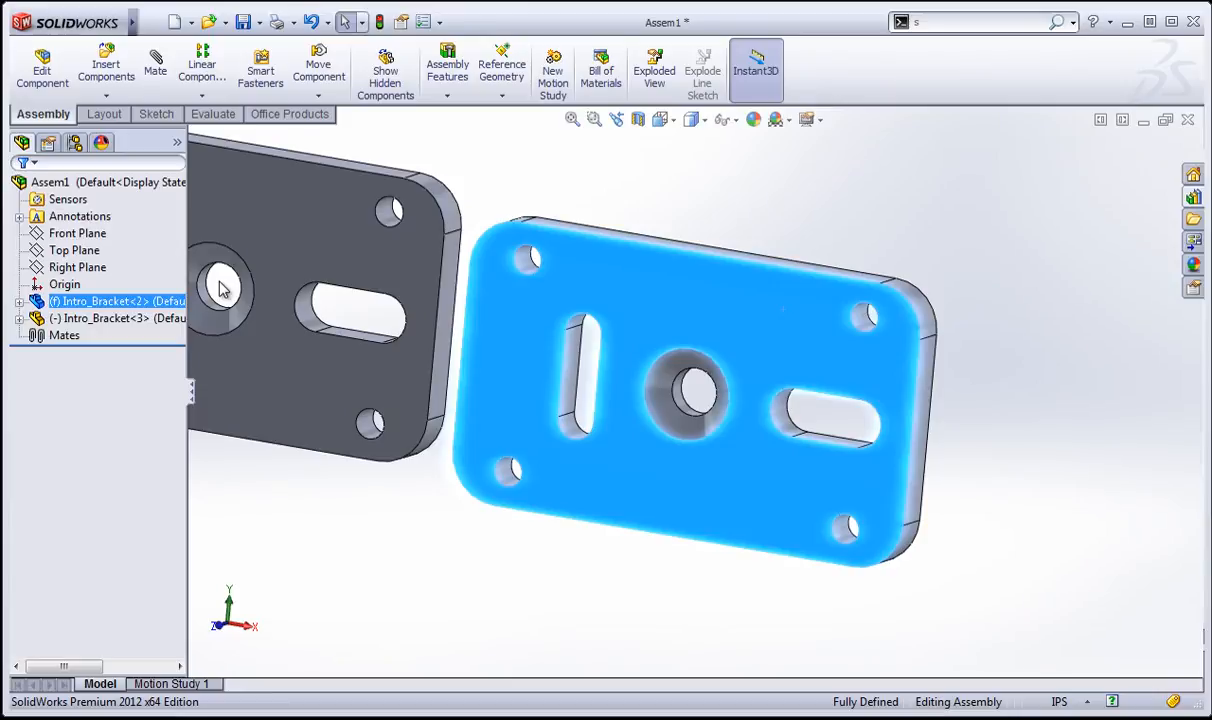
scroll(390, 510, "up", 3)
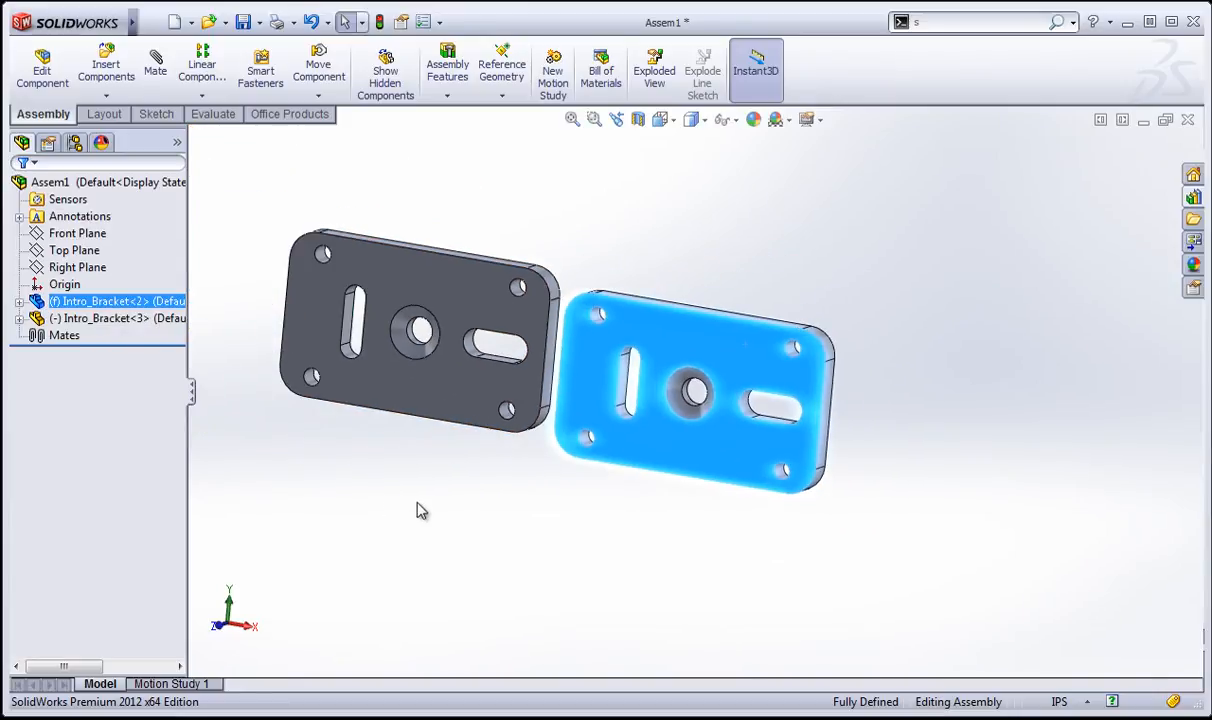
left_click(420, 510)
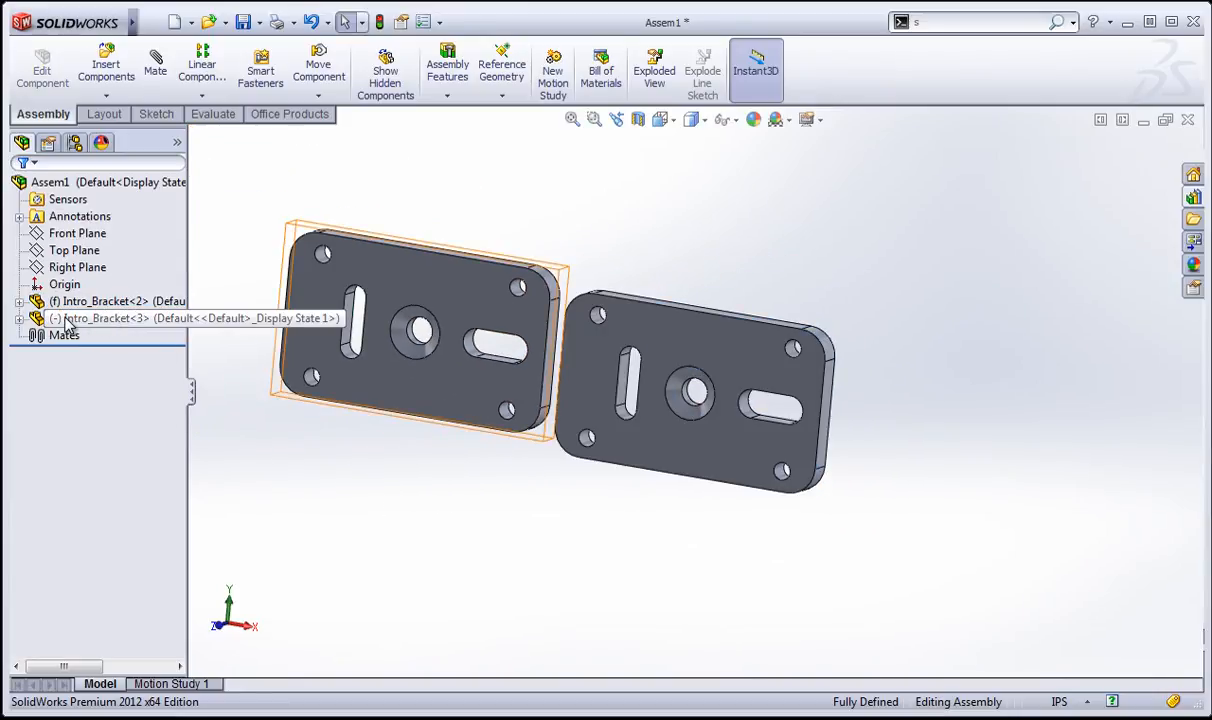
left_click_drag(72, 322, 497, 598)
left_click_drag(370, 538, 442, 550)
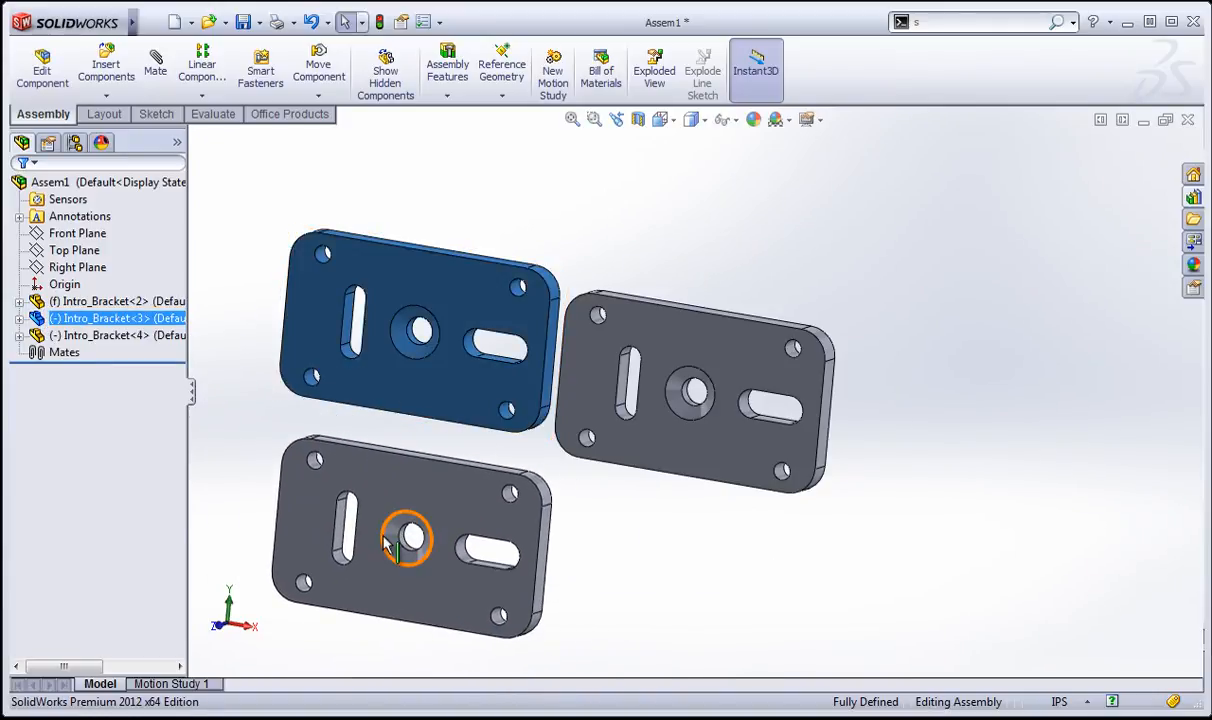
- Try to move the fixed Intro_Bracket<2>, and clear the selection
middle_click_drag(652, 600, 544, 563)
left_click_drag(584, 444, 606, 395)
left_click(728, 424)
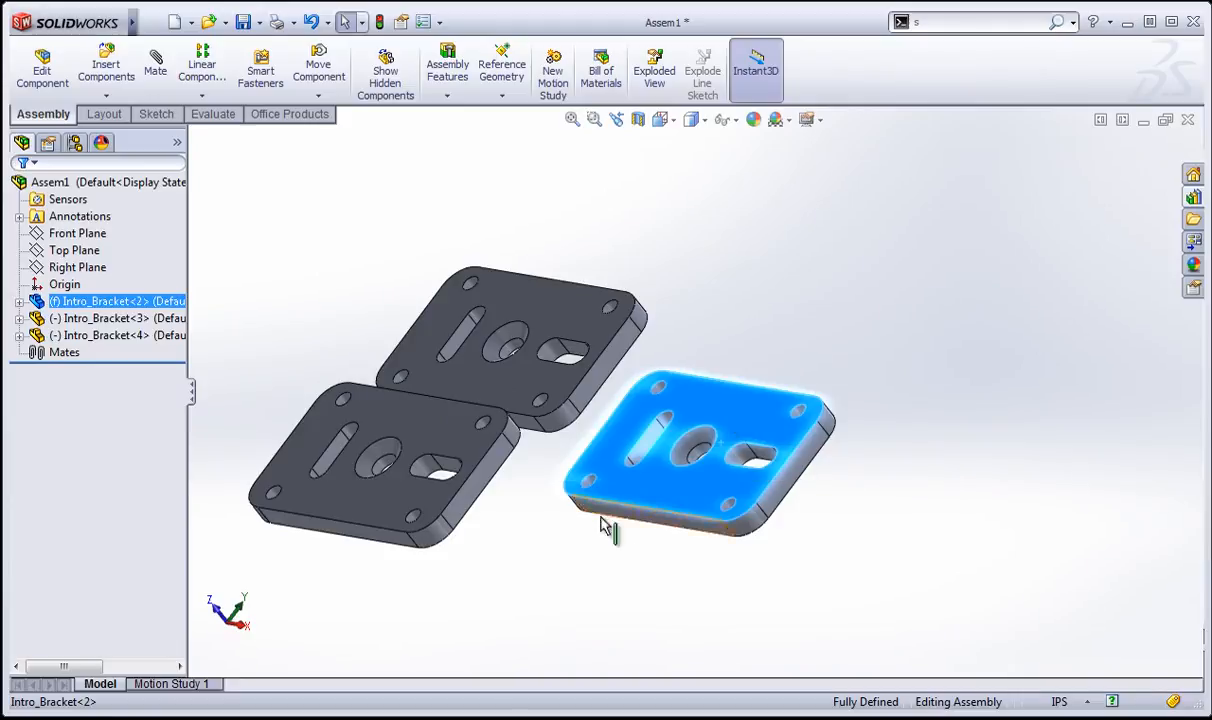
left_click(545, 498)
- Move the floating Intro_Bracket<4> above Intro_Bracket<3>, and clear the selection
left_click_drag(406, 500, 498, 335)
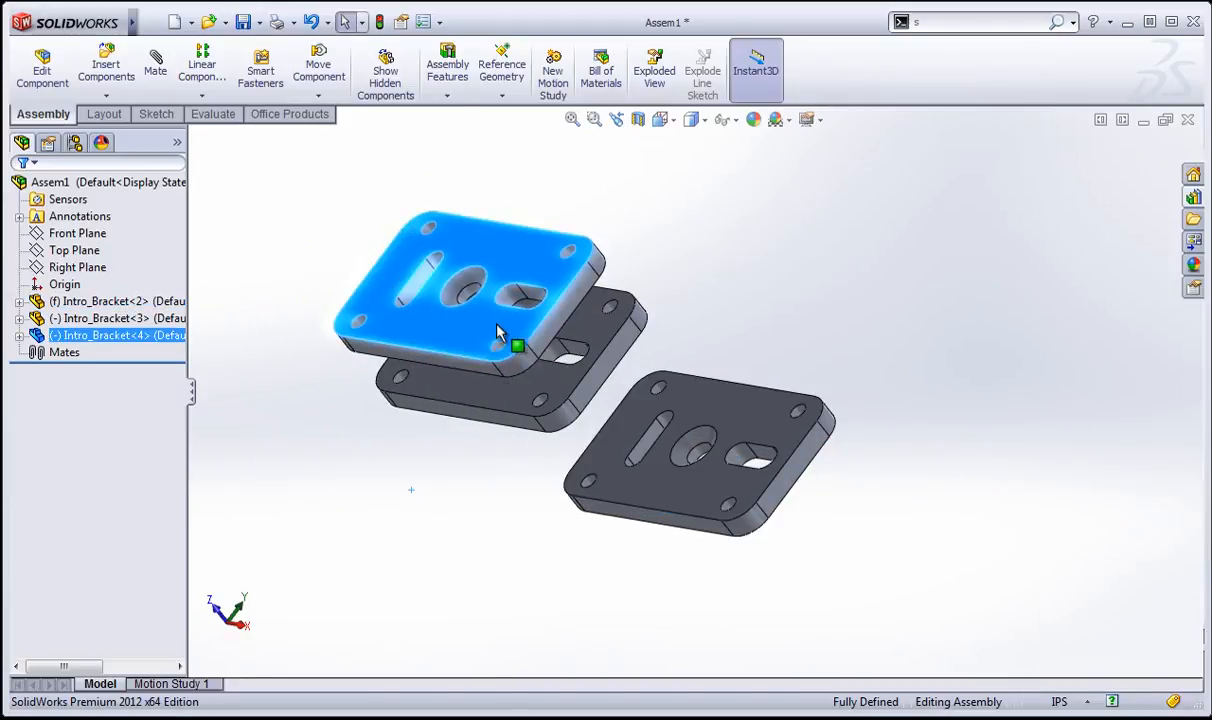
middle_click_drag(498, 335, 700, 209)
middle_click_drag(673, 278, 576, 306)
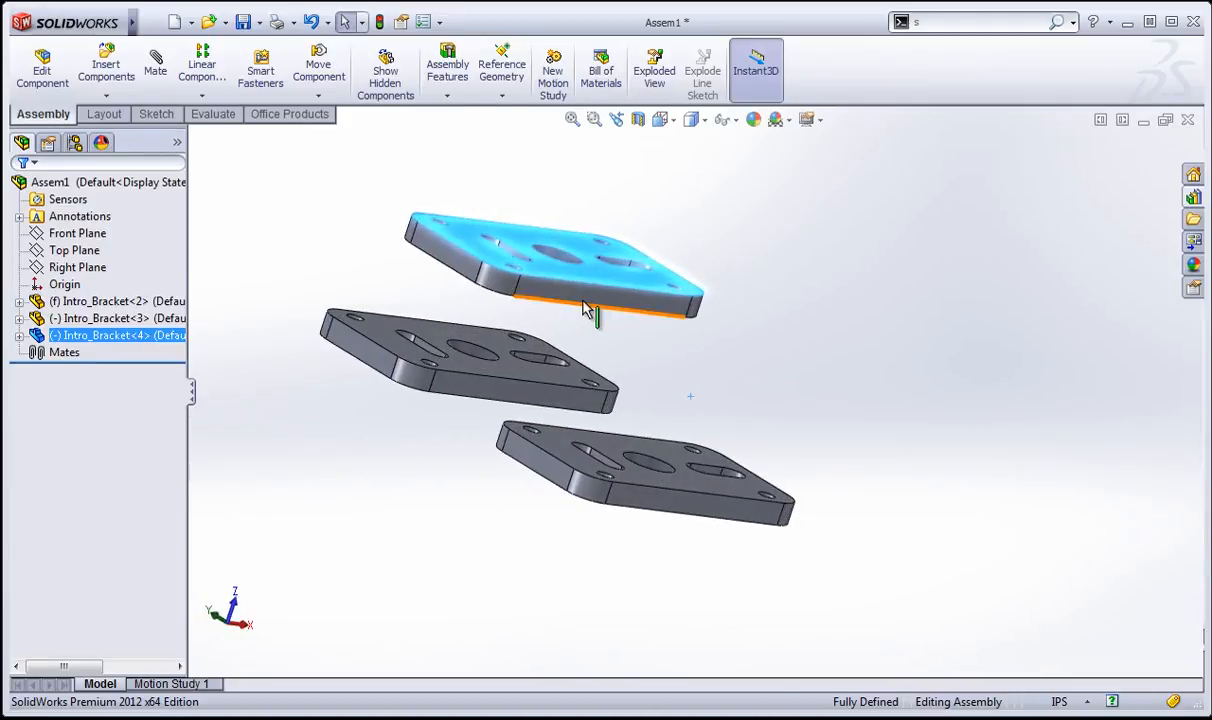
left_click_drag(576, 306, 528, 308)
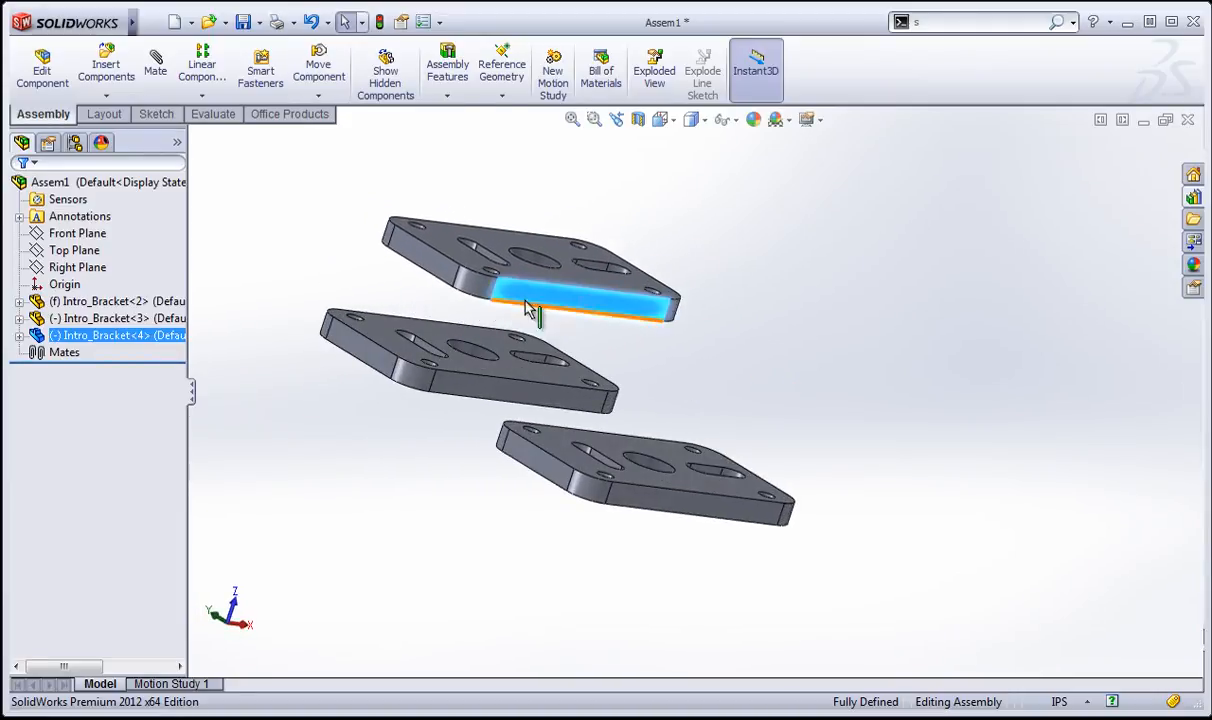
middle_click_drag(217, 327, 241, 303)
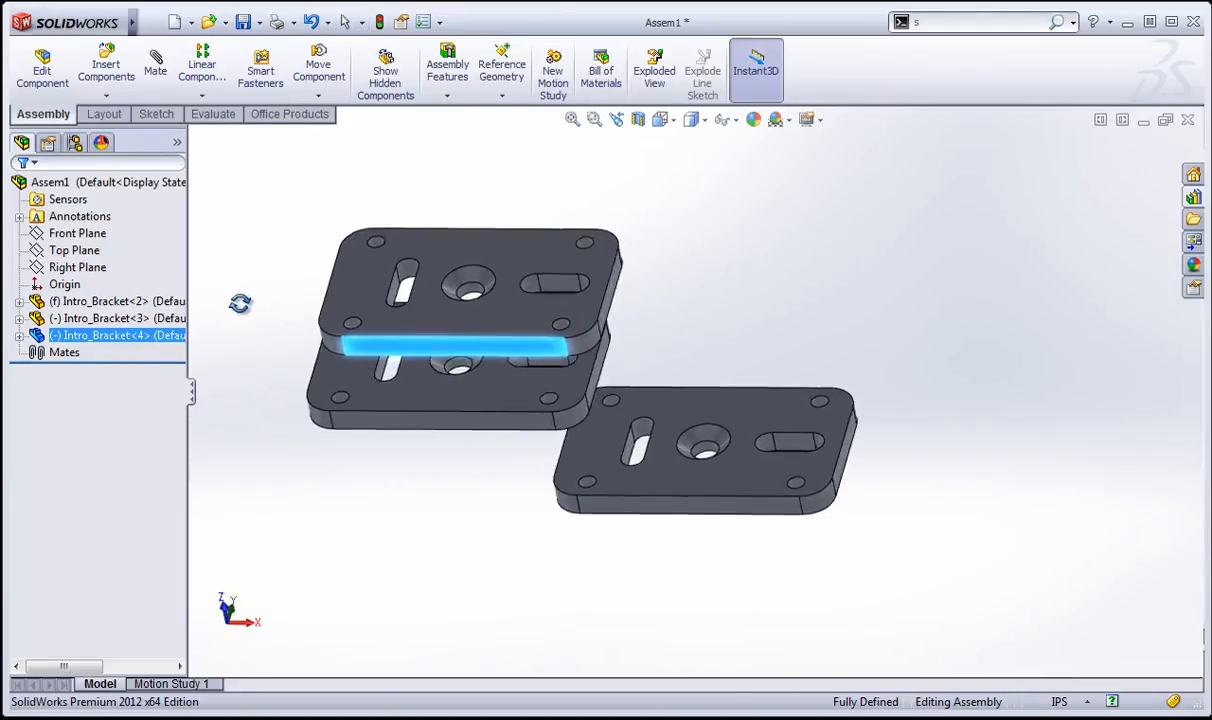
left_click(706, 243)
middle_click_drag(690, 289, 650, 335)
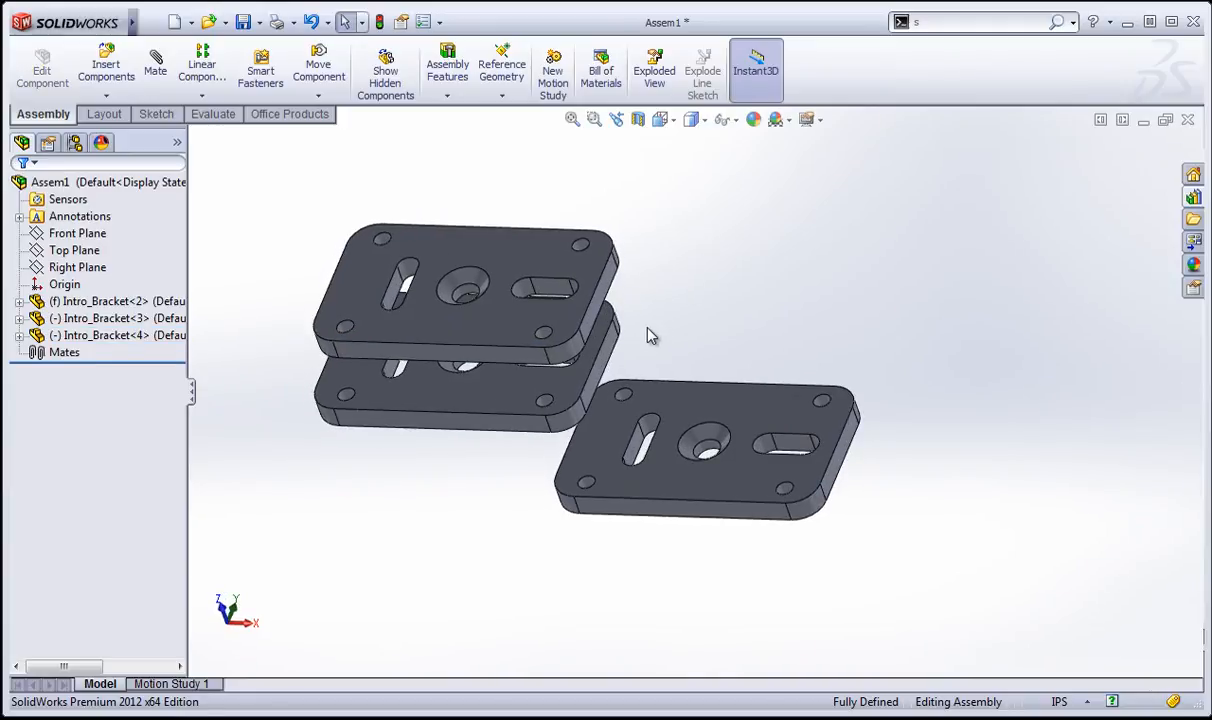
left_click(318, 97)
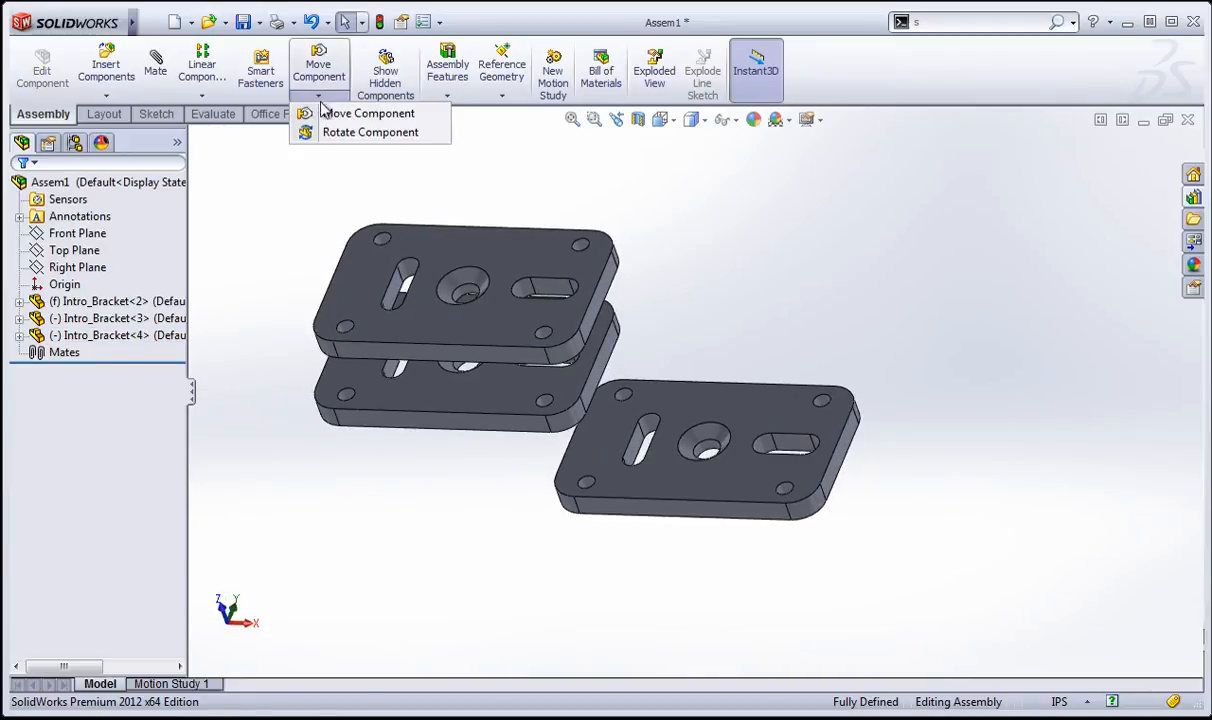
left_click(855, 253)
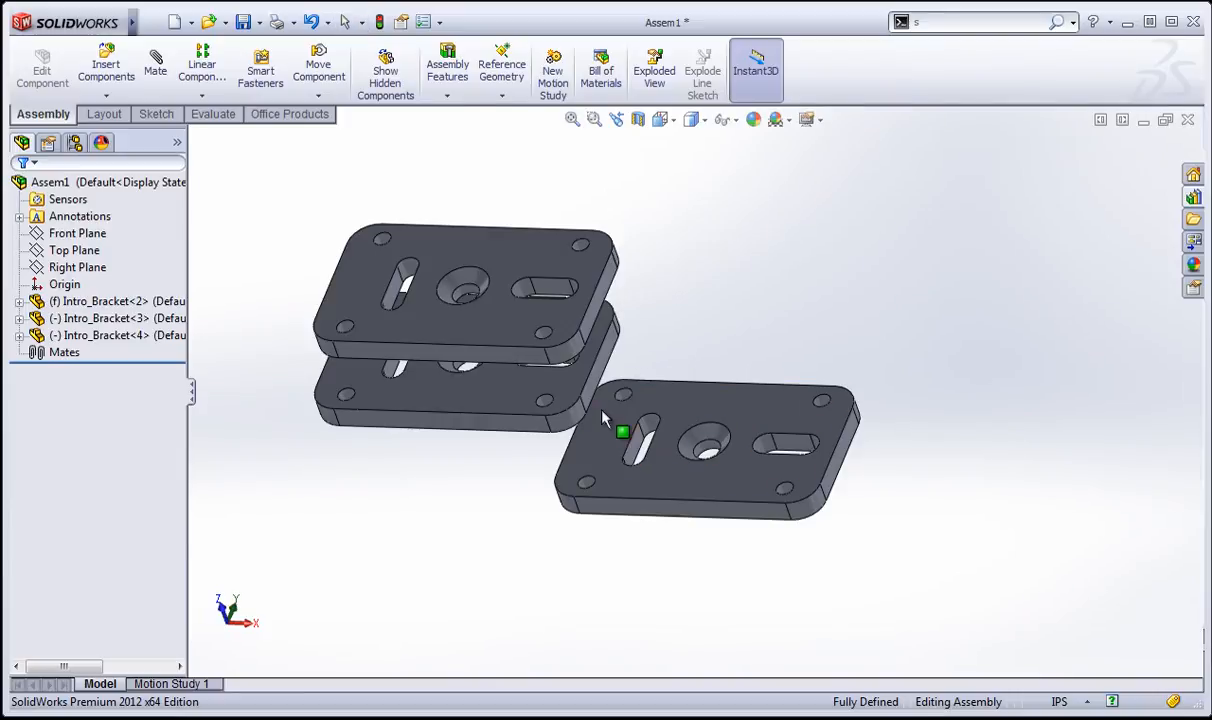
- Examine the corner hole, top face and front edge of Intro_Bracket<3> as possible mate references
middle_click_drag(620, 427, 641, 411)
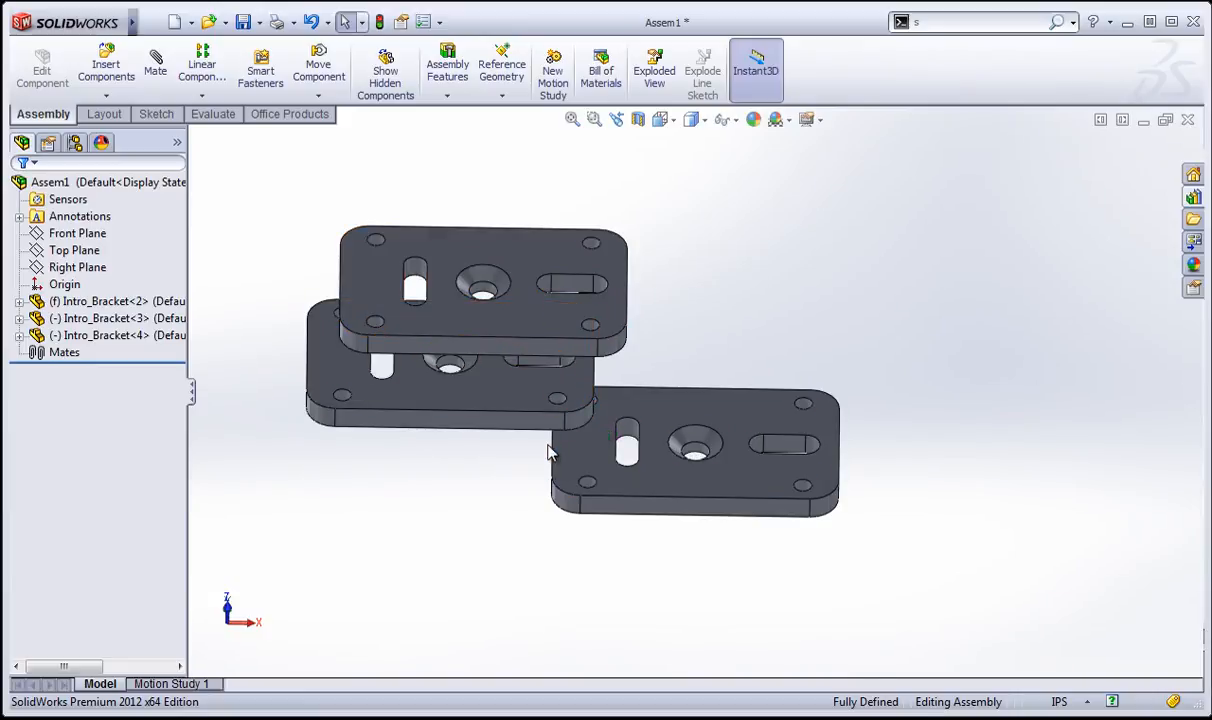
middle_click_drag(508, 447, 571, 462)
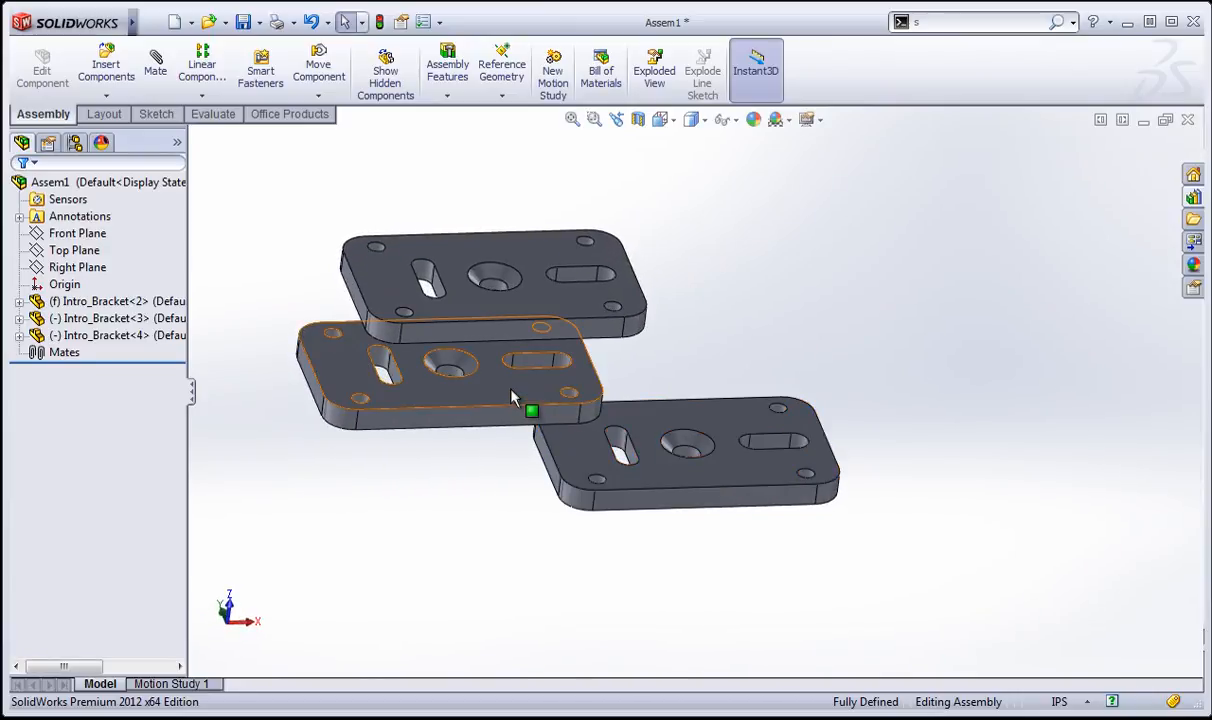
left_click(567, 398)
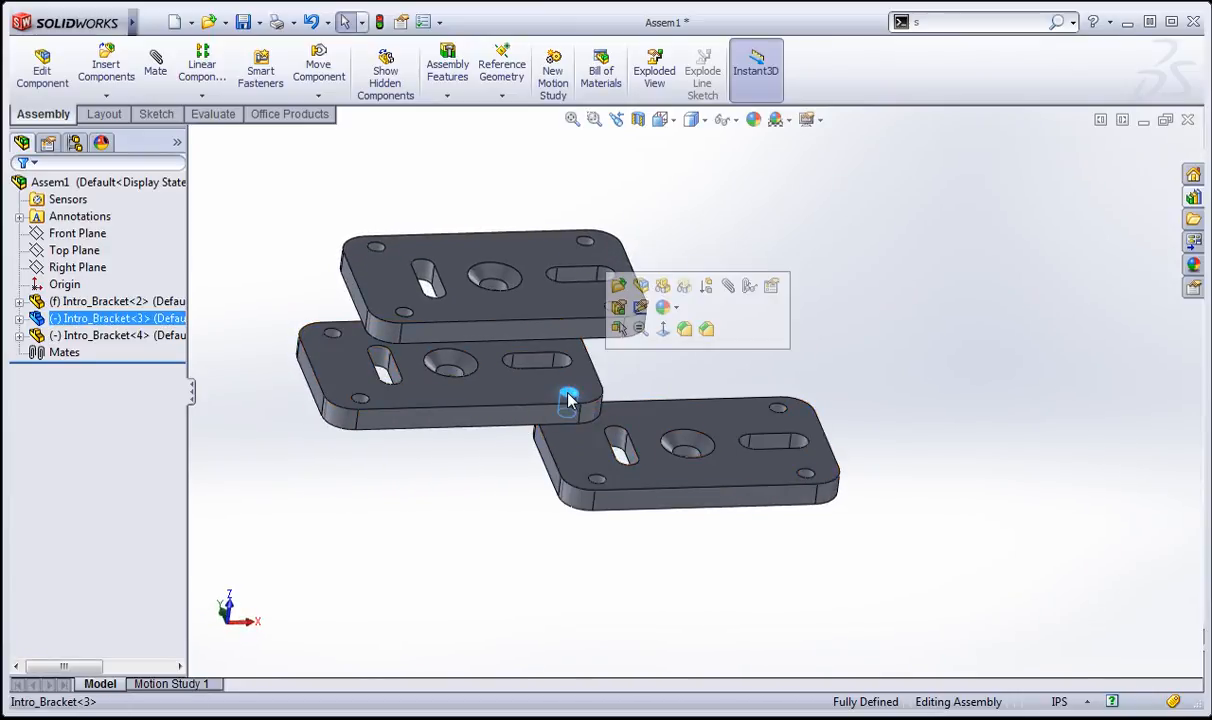
left_click(517, 481)
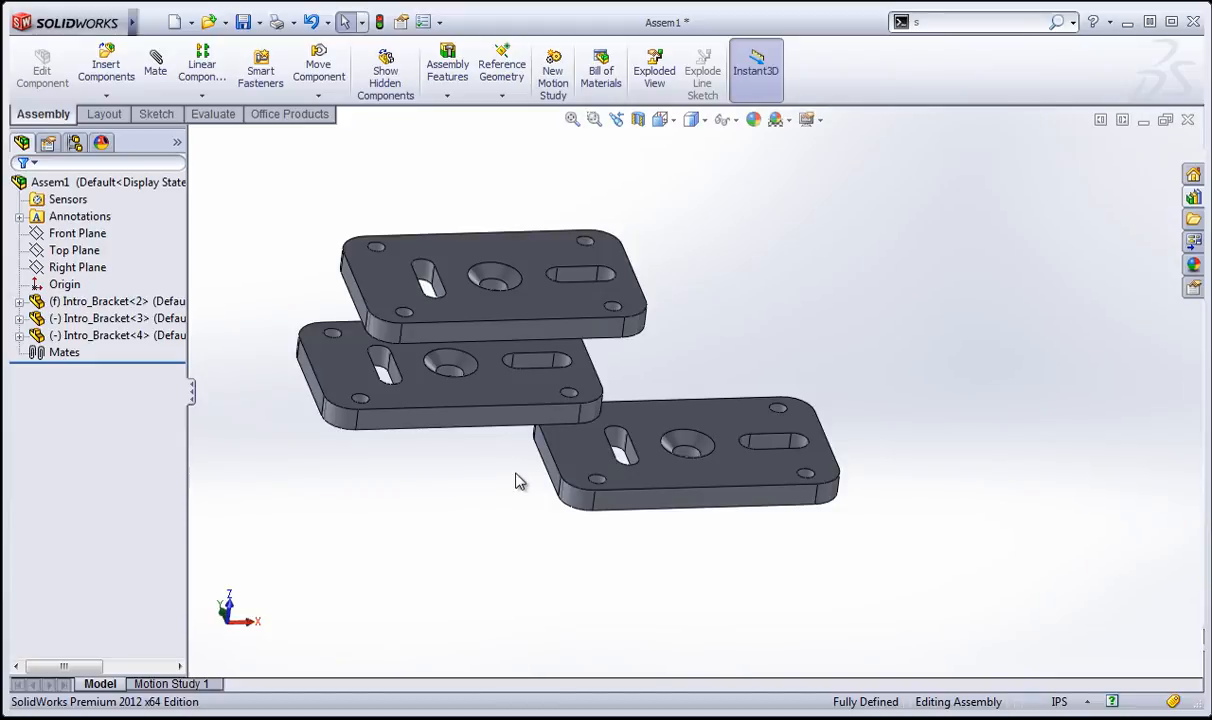
left_click(329, 366)
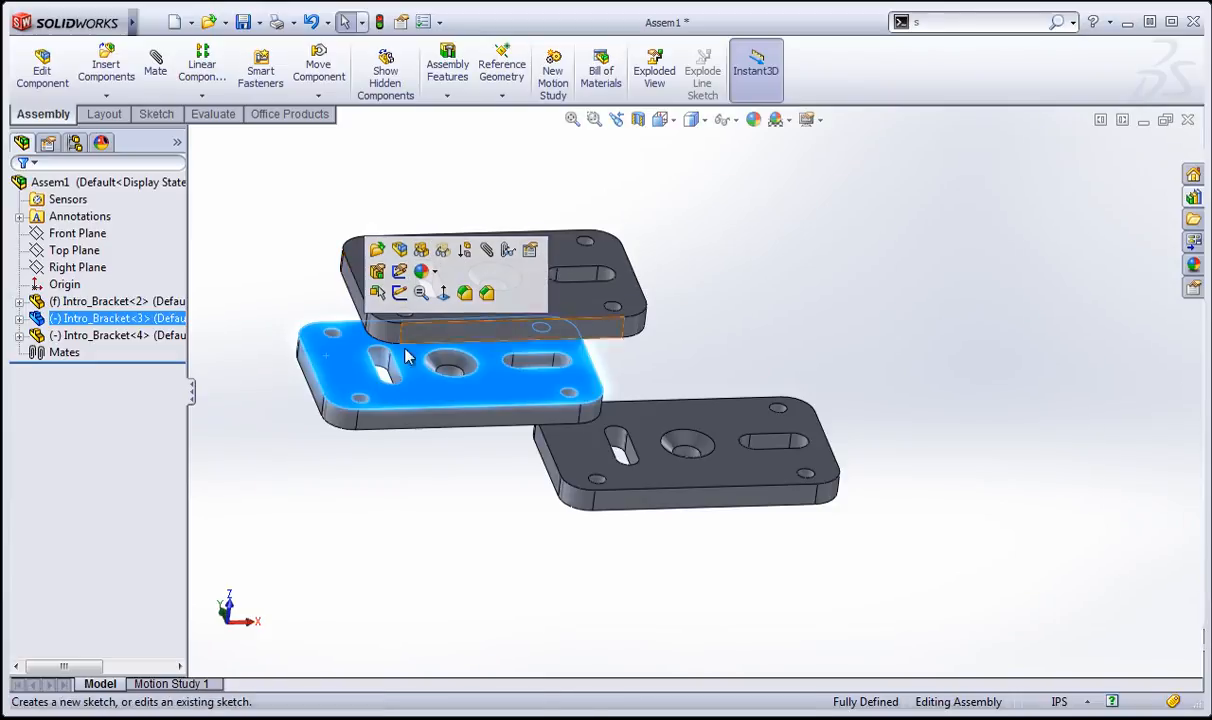
left_click(480, 470)
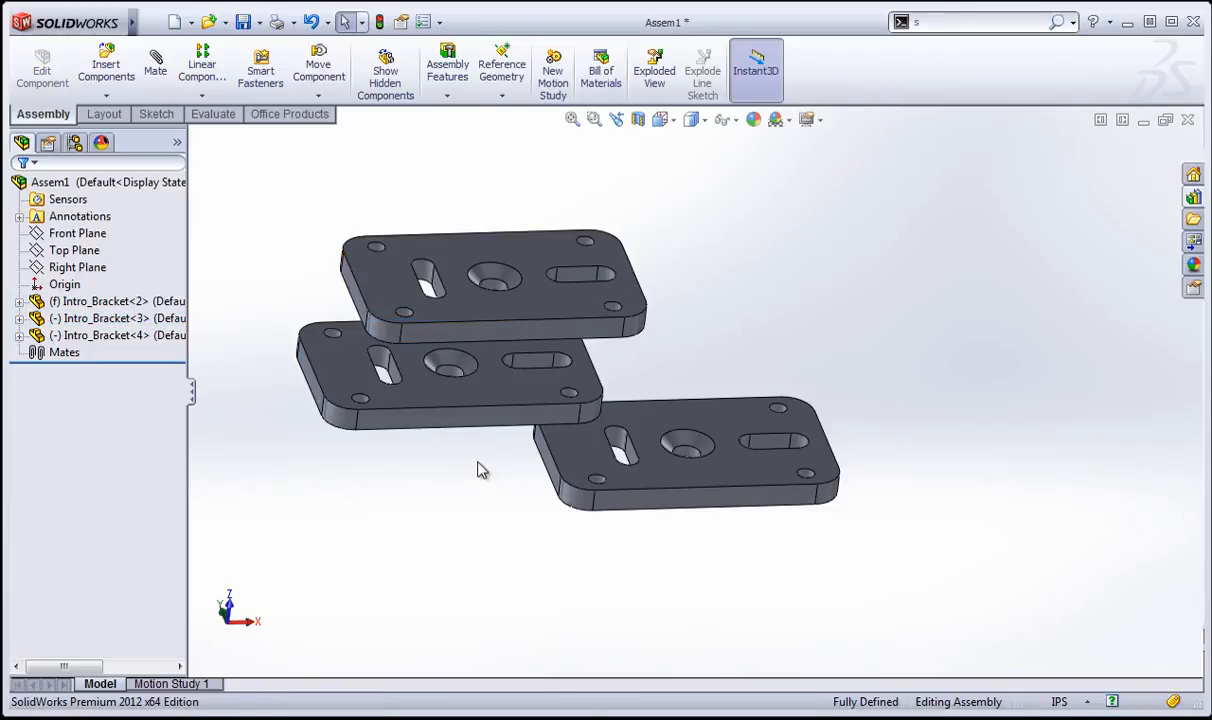
left_click(465, 412)
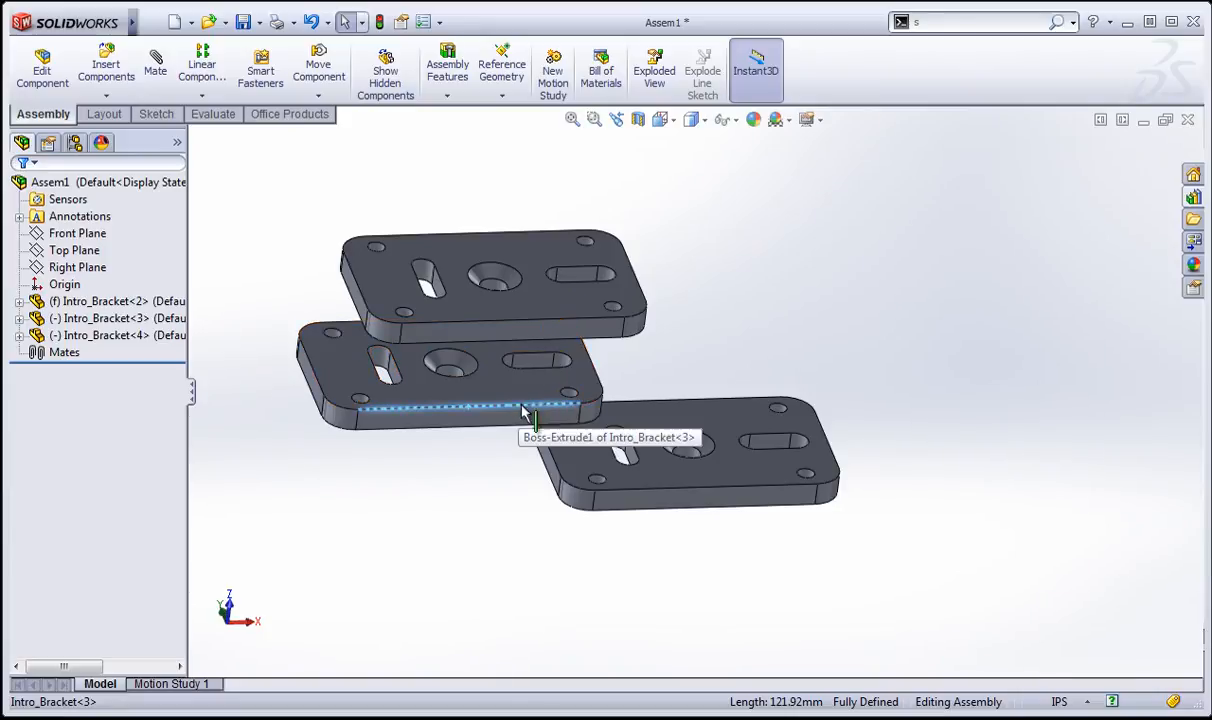
left_click(562, 404)
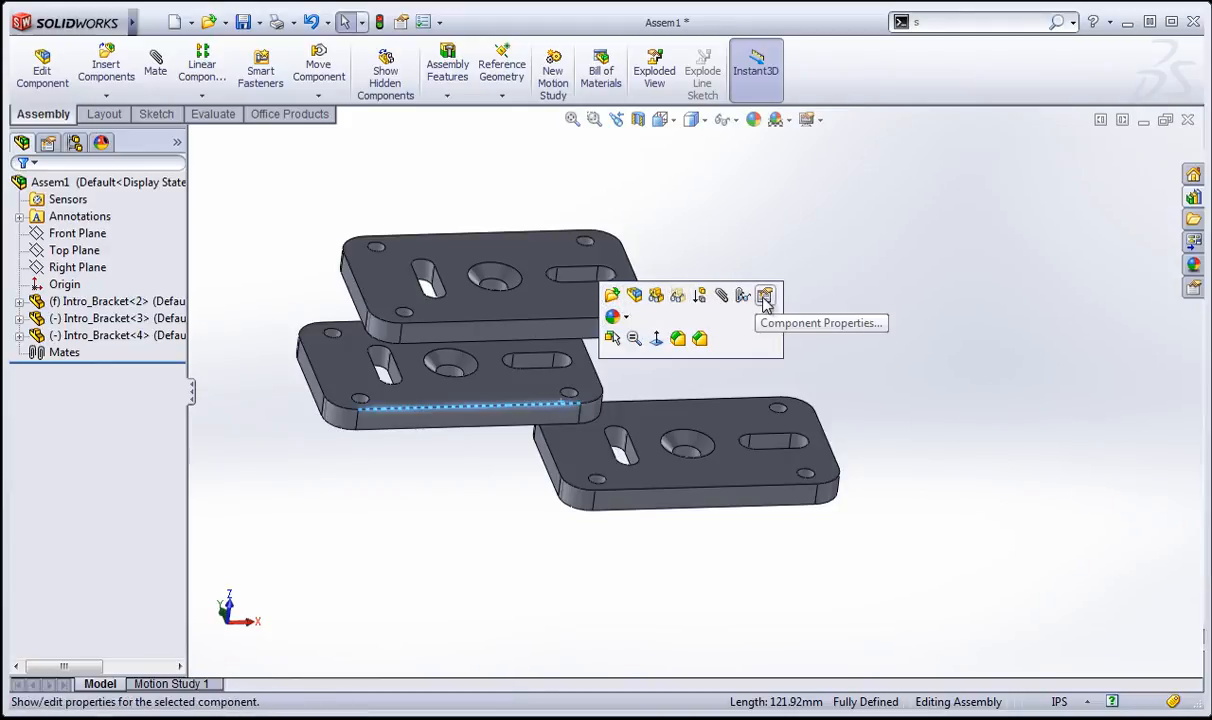
left_click(487, 427)
middle_click_drag(452, 412, 452, 468)
left_click(452, 468)
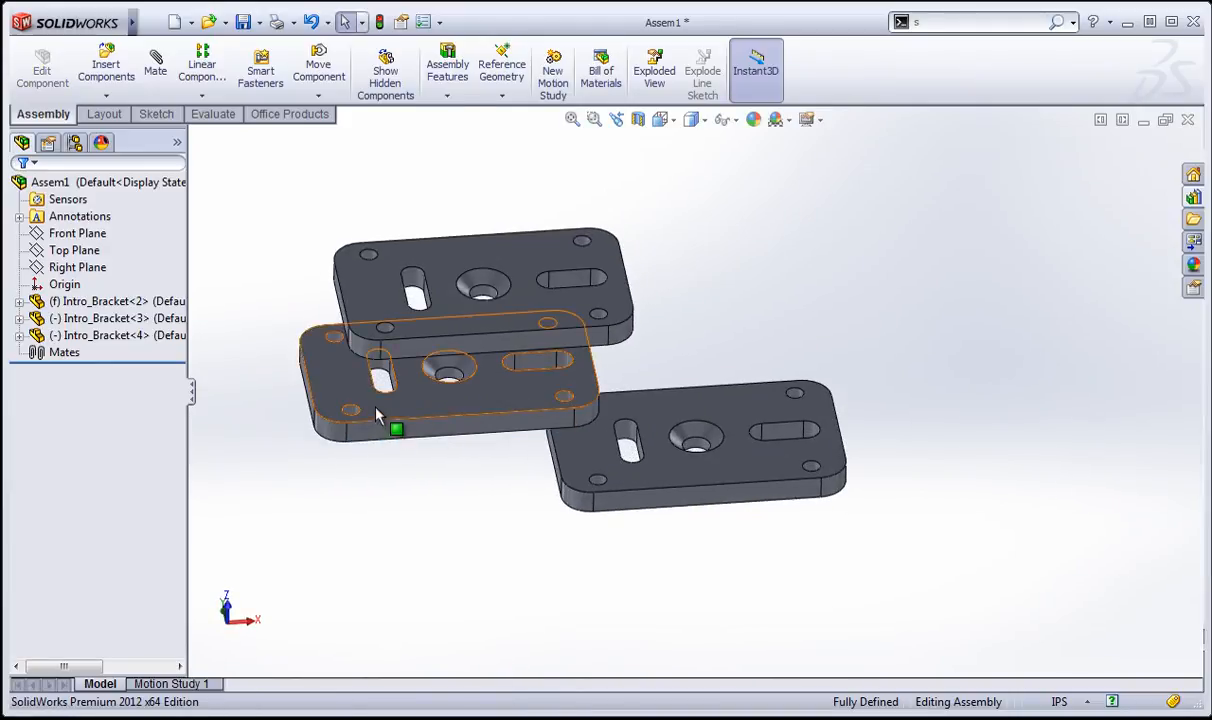
middle_click_drag(555, 414, 573, 417)
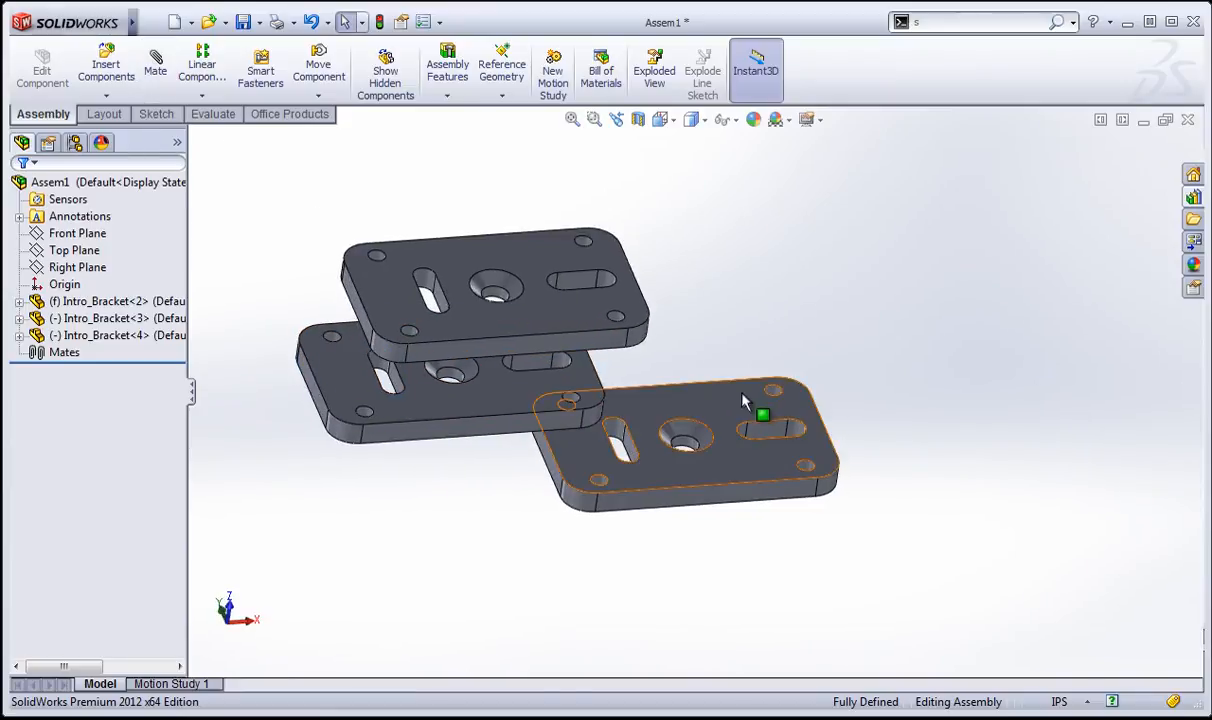
- Add a concentric mate between the front-right corner holes of Intro_Bracket<3> and the fixed Intro_Bracket<2>
middle_click_drag(766, 414, 582, 398)
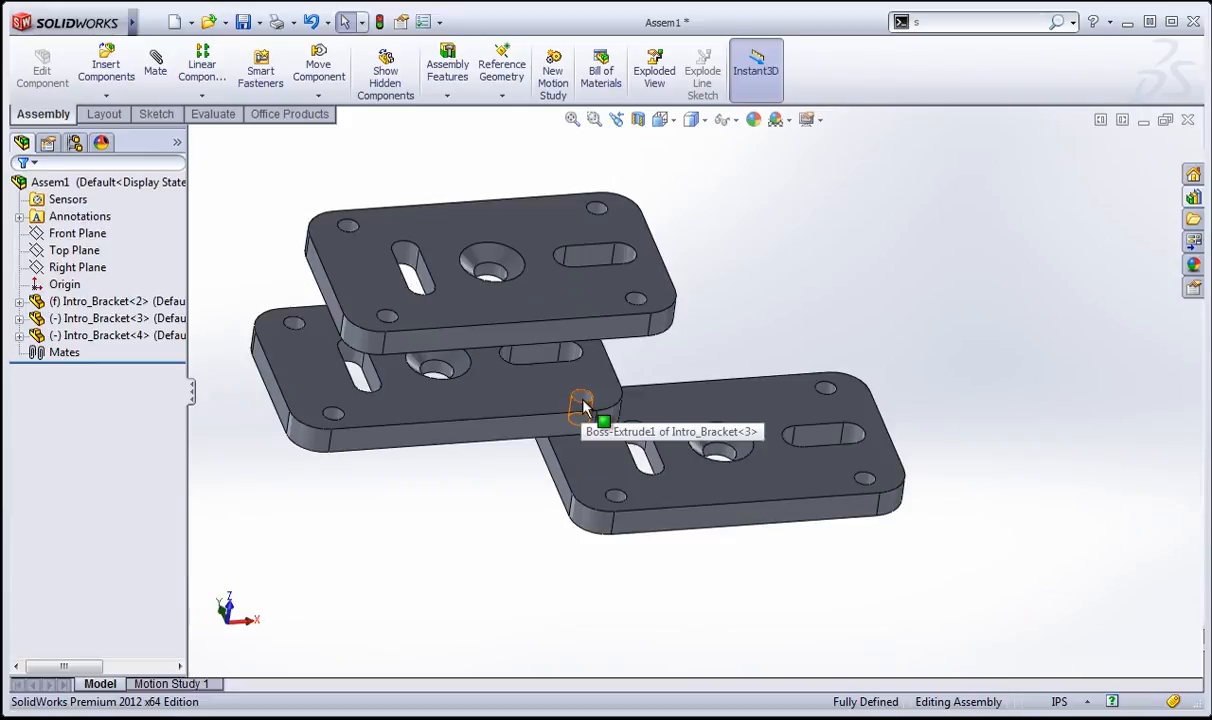
key("s")
left_click(673, 416)
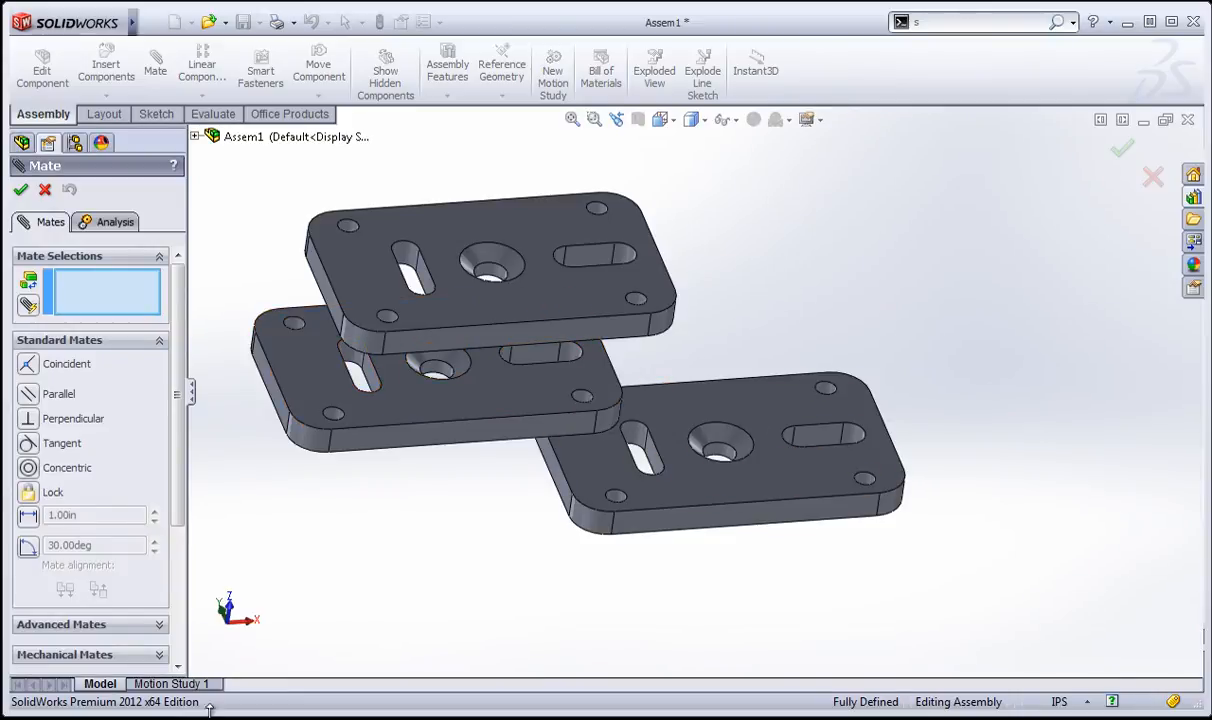
left_click(580, 404)
mouse_move(470, 497)
middle_mouse_down()
mouse_move(433, 503)
mouse_move(400, 530)
mouse_move(438, 452)
mouse_move(459, 476)
middle_mouse_up()
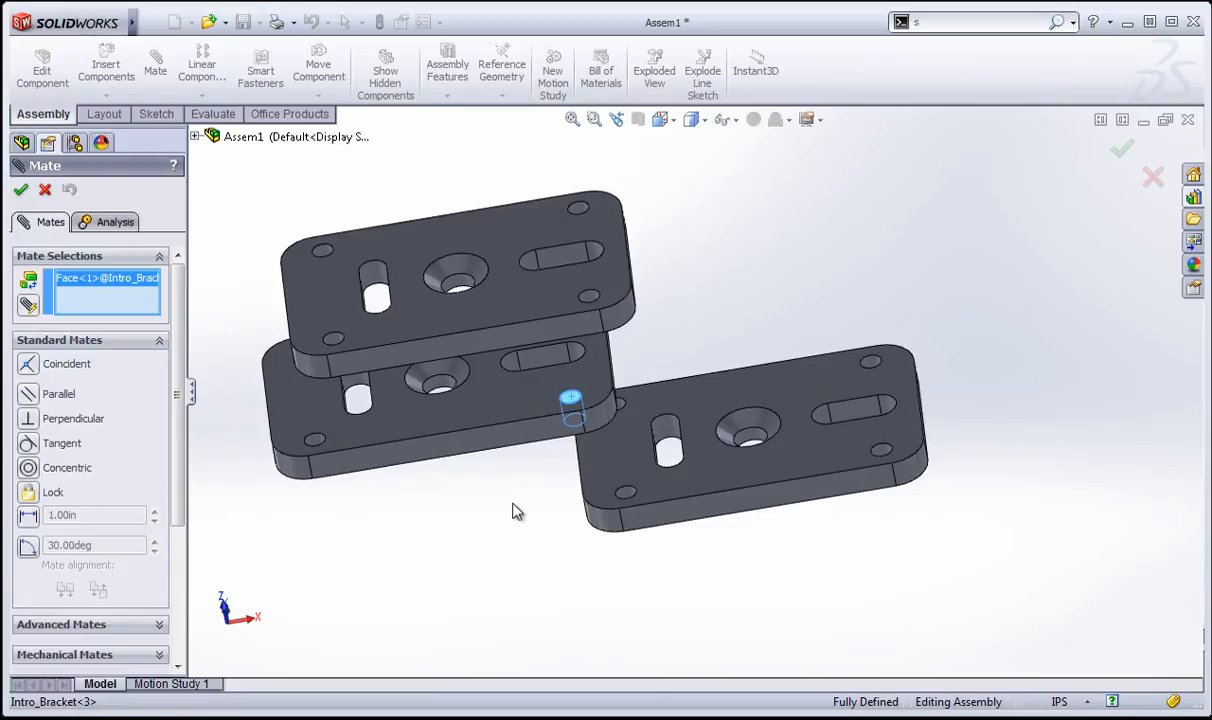
left_click(880, 452)
middle_click_drag(485, 495, 450, 415)
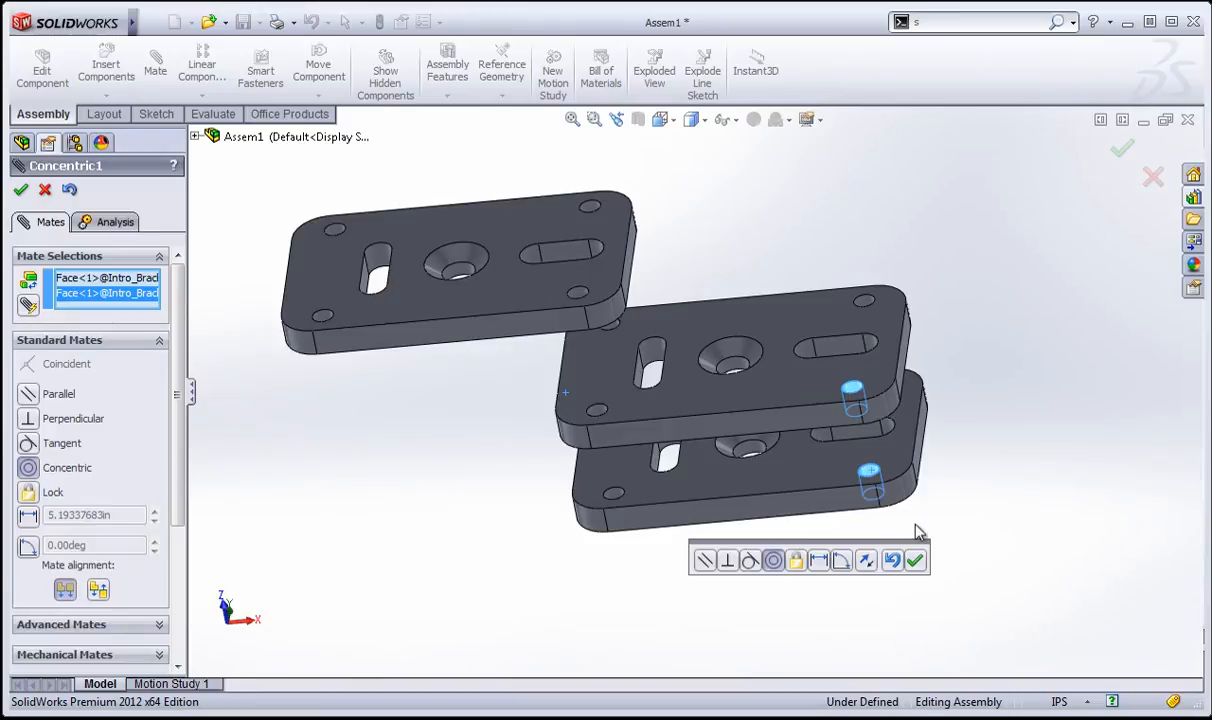
left_click(924, 562)
- Add a concentric mate between the front-left corner holes of Intro_Bracket<3> and the fixed Intro_Bracket<2>
middle_click_drag(849, 536, 568, 427)
left_click(574, 424)
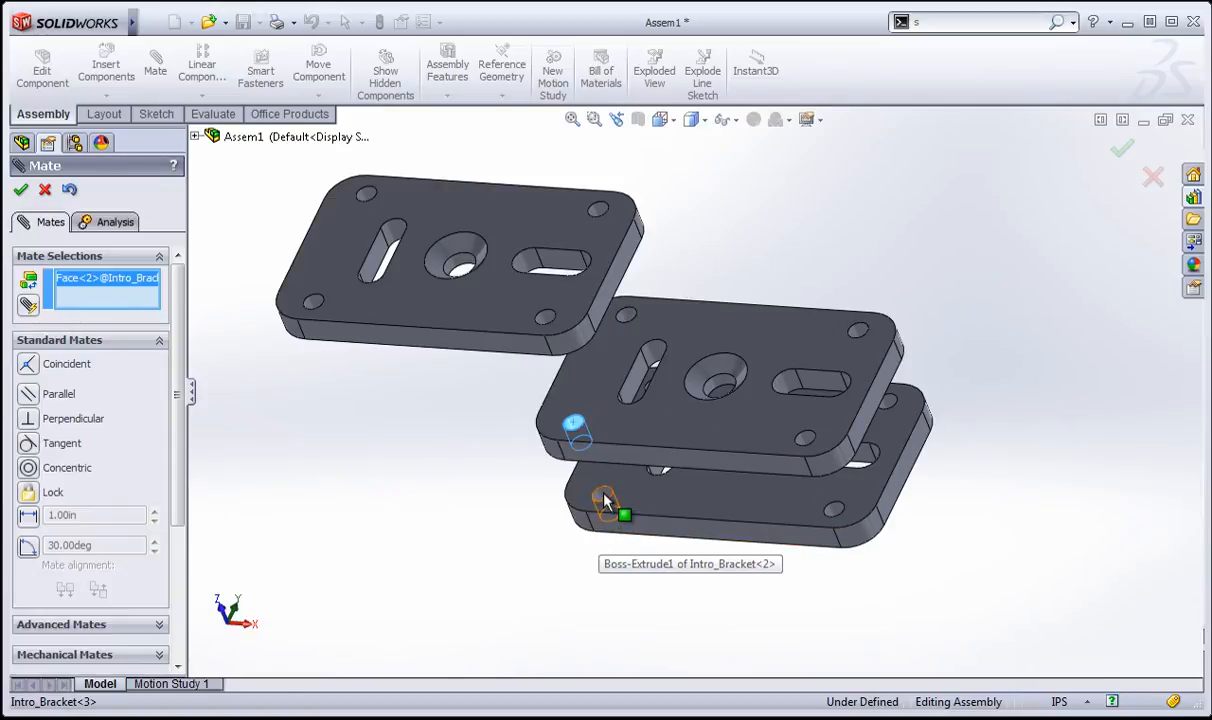
left_click(604, 499)
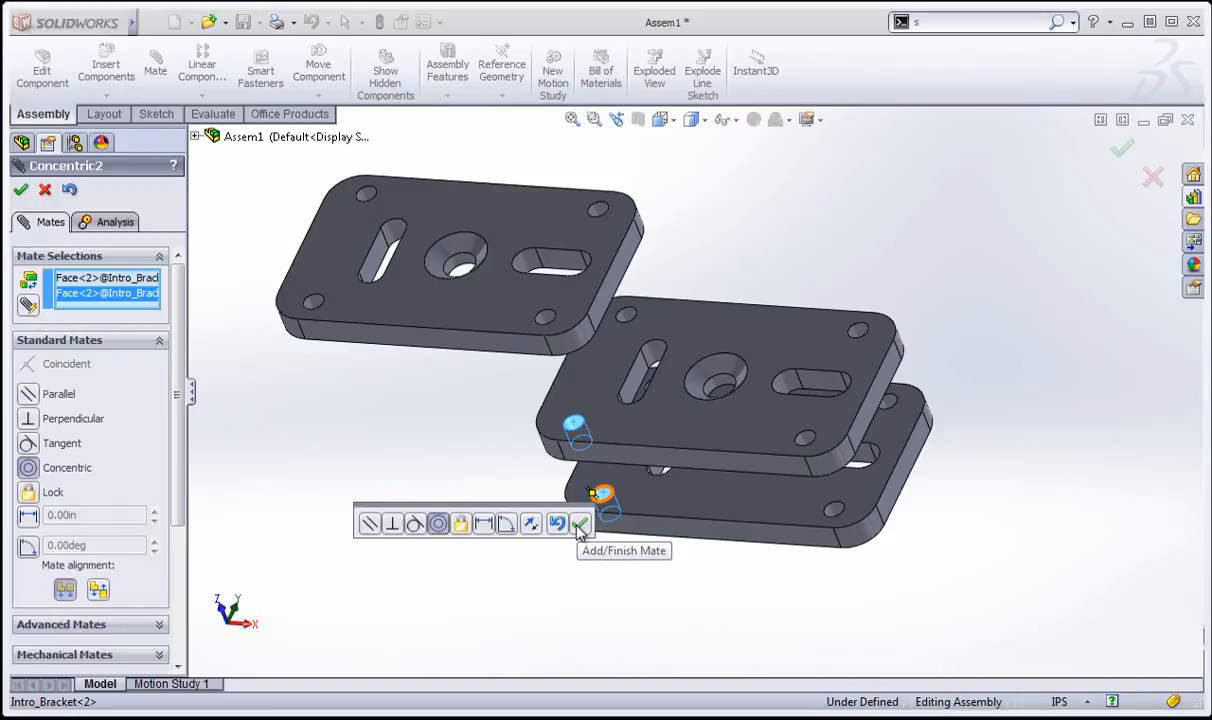
left_click(580, 525)
middle_click_drag(588, 512, 801, 502)
scroll(851, 440, "down", 1)
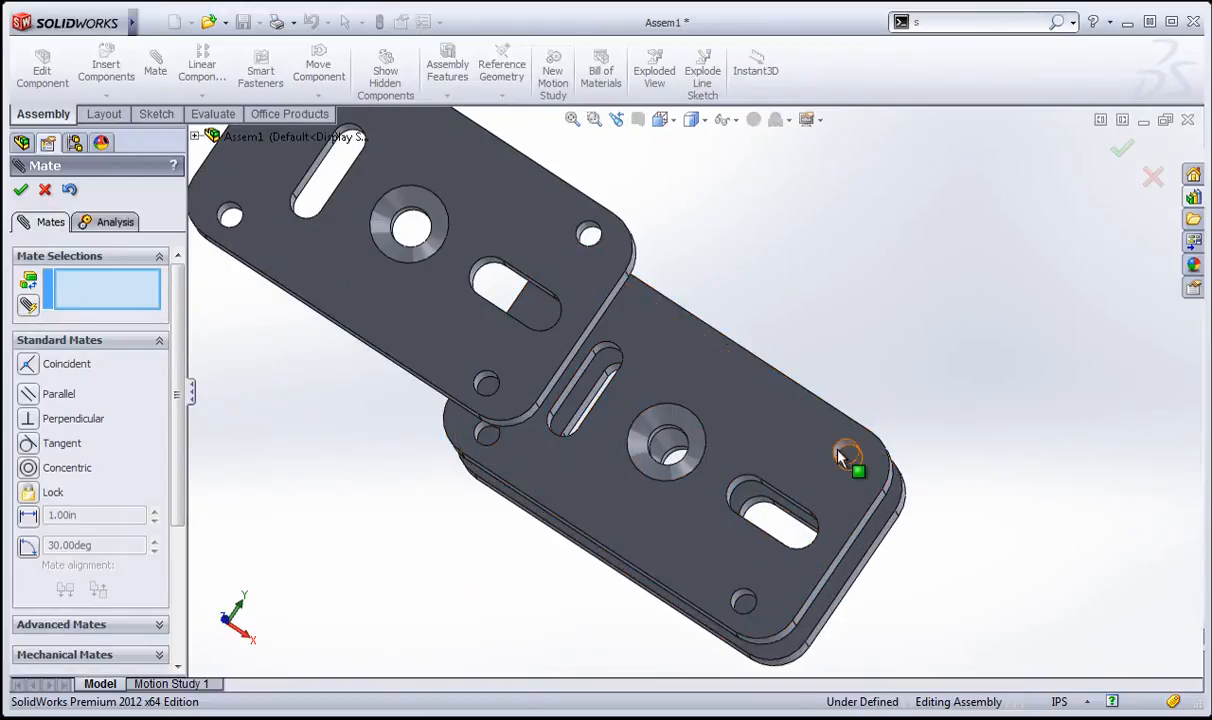
key("ctrl+7")
scroll(803, 507, "down", 2)
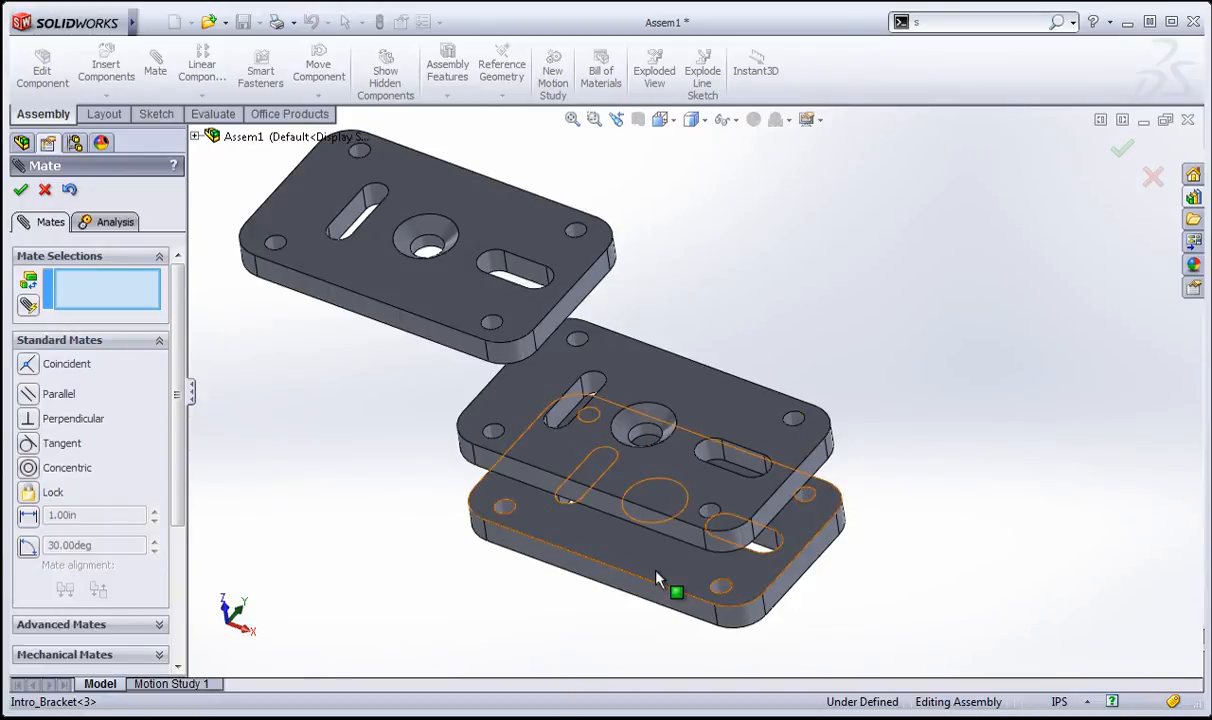
middle_click_drag(500, 601, 703, 549)
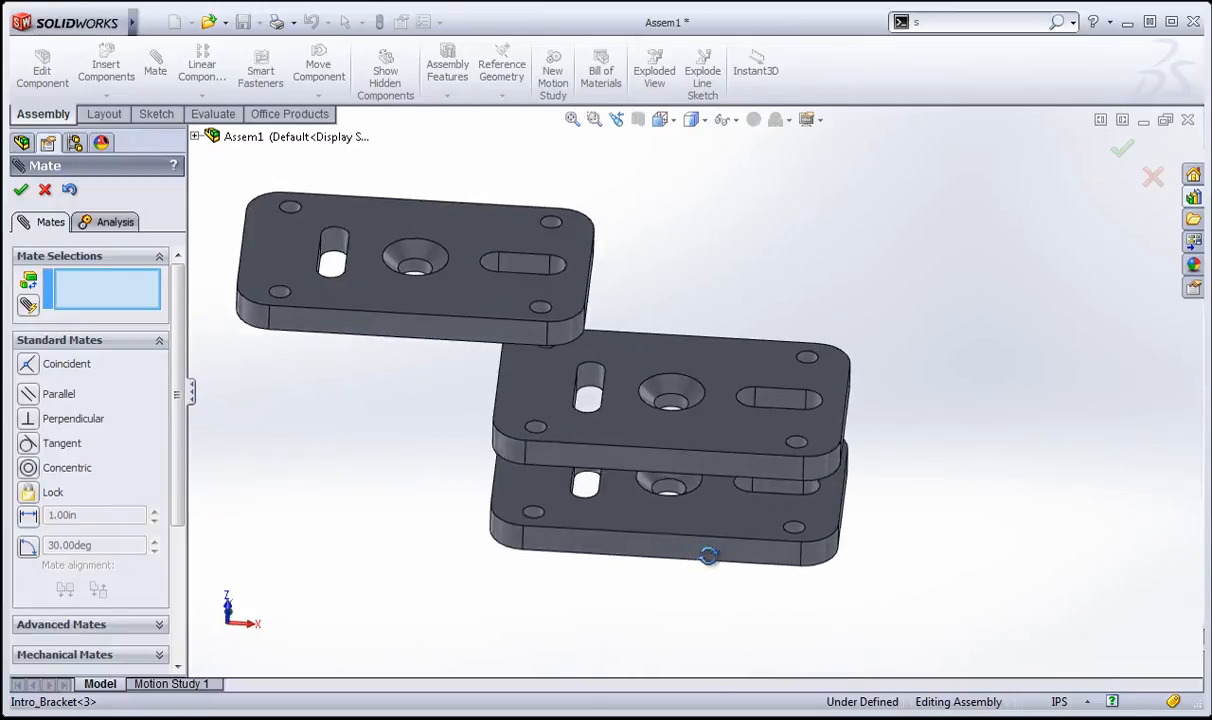
- Add a coincident mate between the top face of the fixed Intro_Bracket<2> and the underside of Intro_Bracket<3>, and finish mating
middle_click_drag(709, 490, 688, 545)
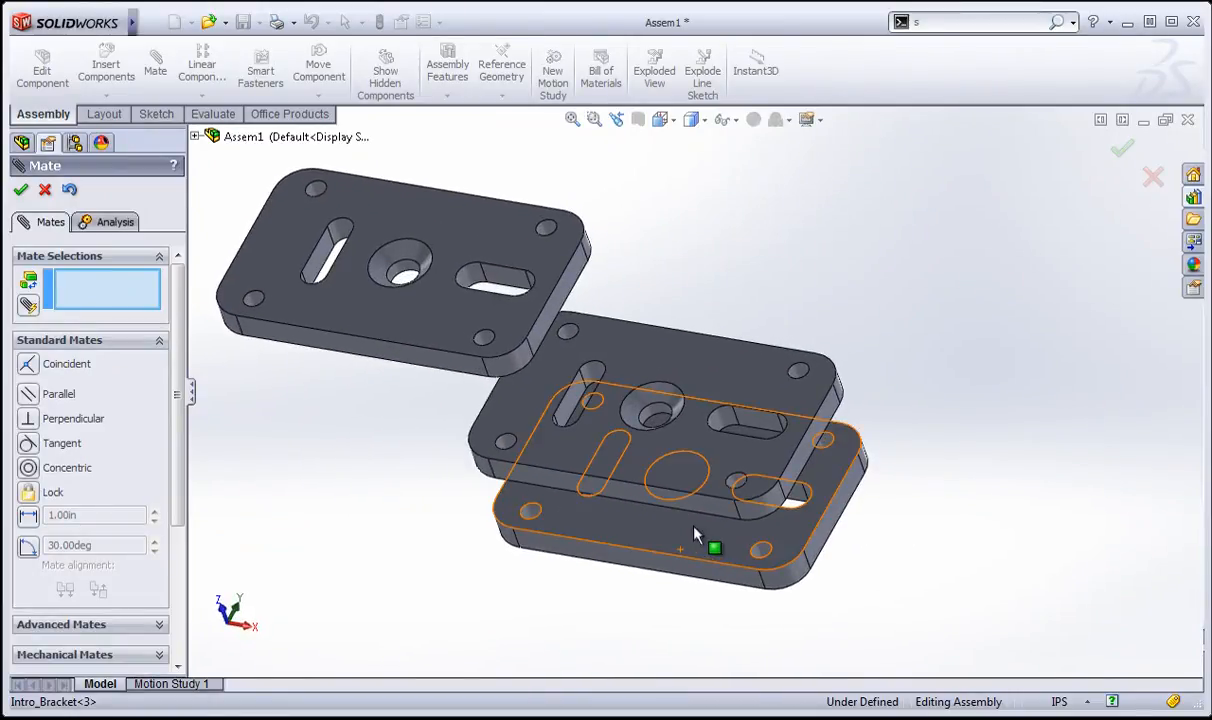
left_click(700, 542)
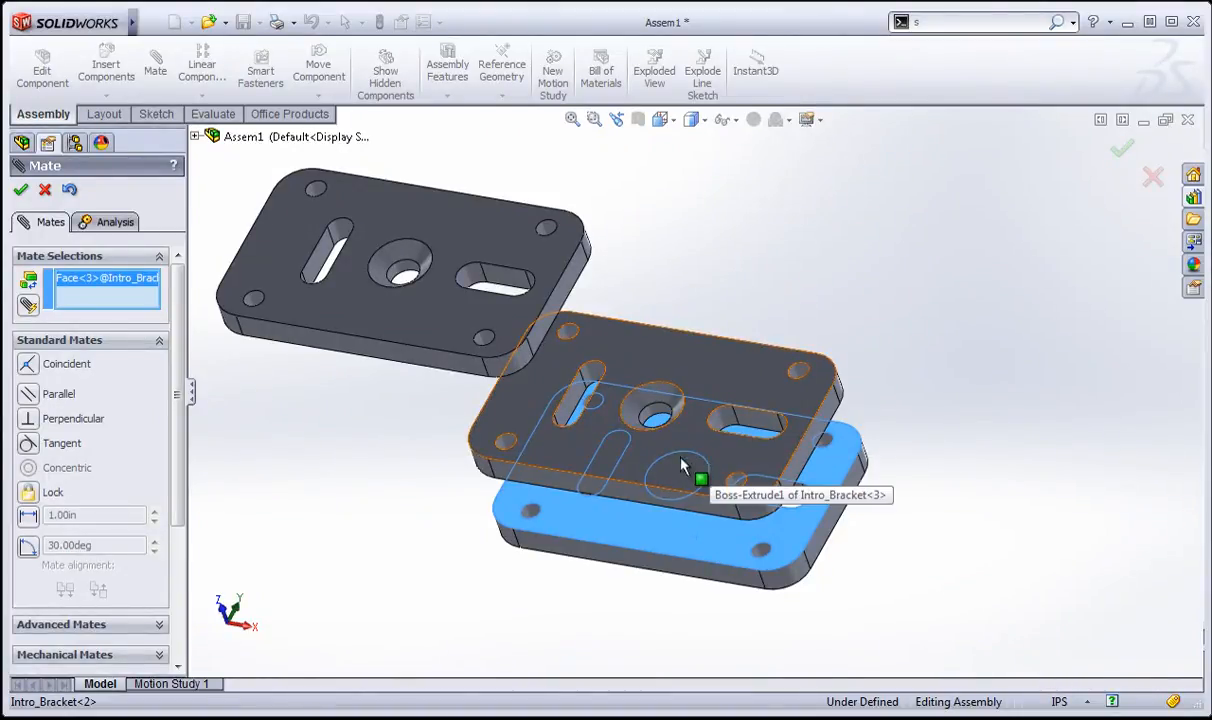
middle_click_drag(673, 460, 702, 525)
right_click(694, 296)
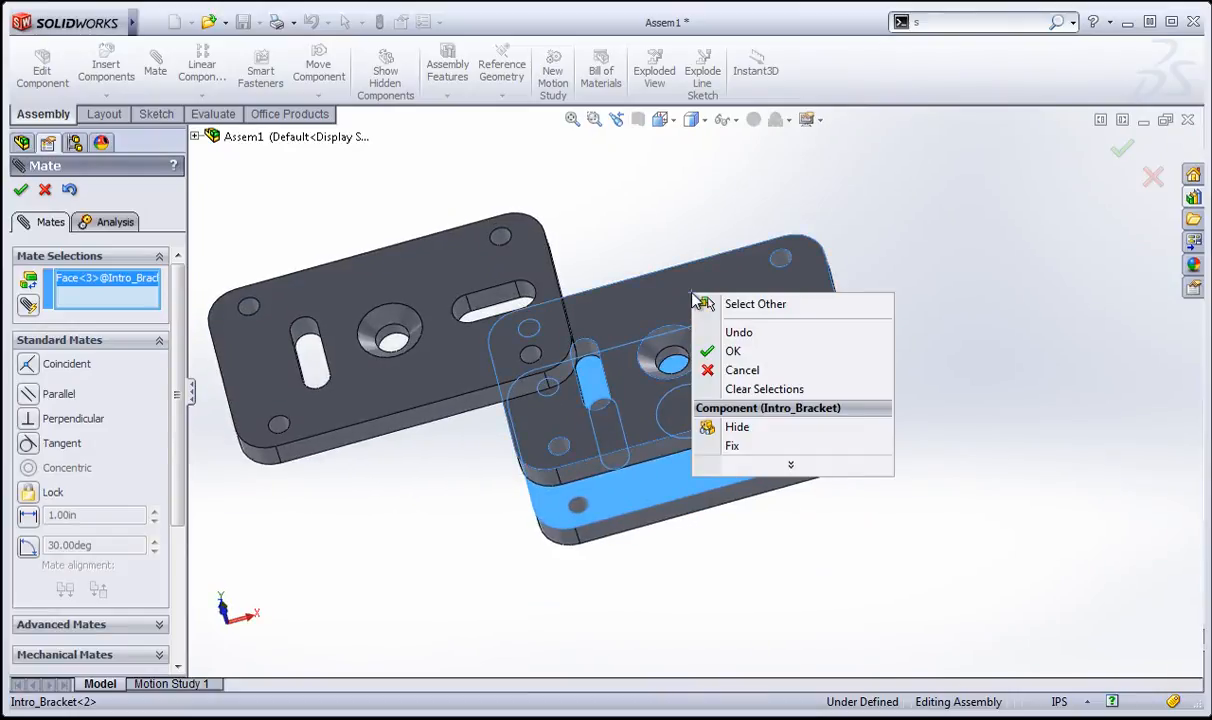
left_click(771, 314)
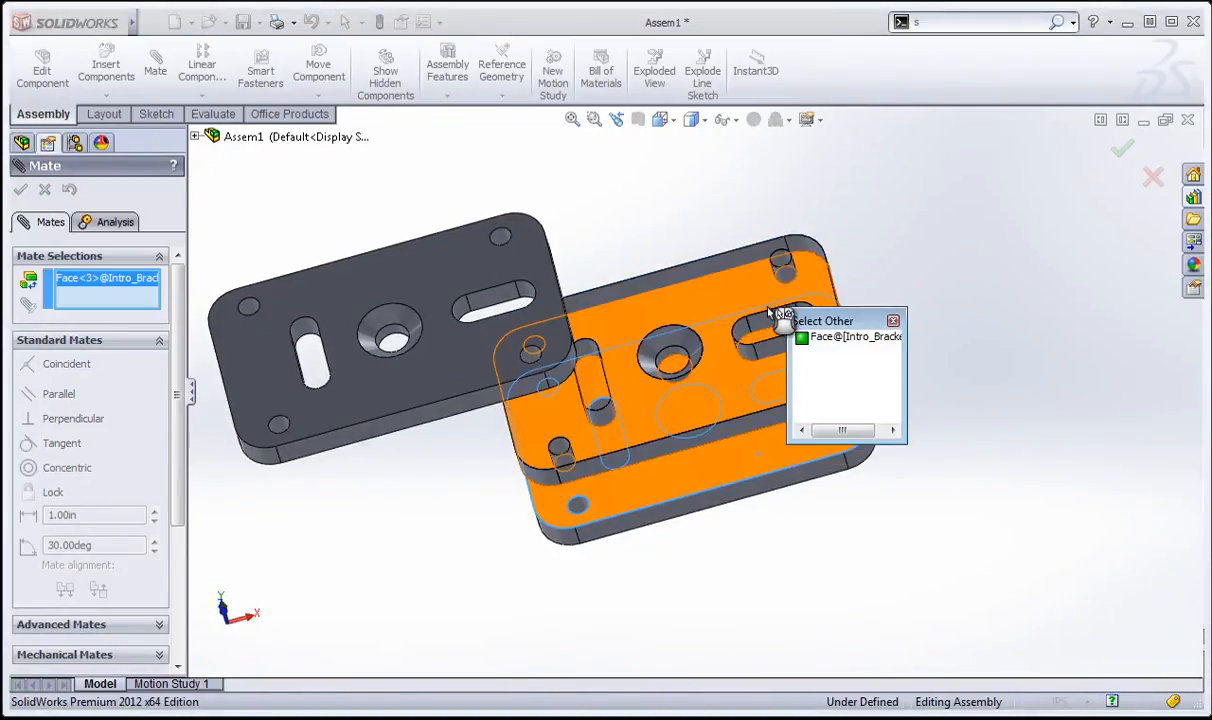
left_click(716, 312)
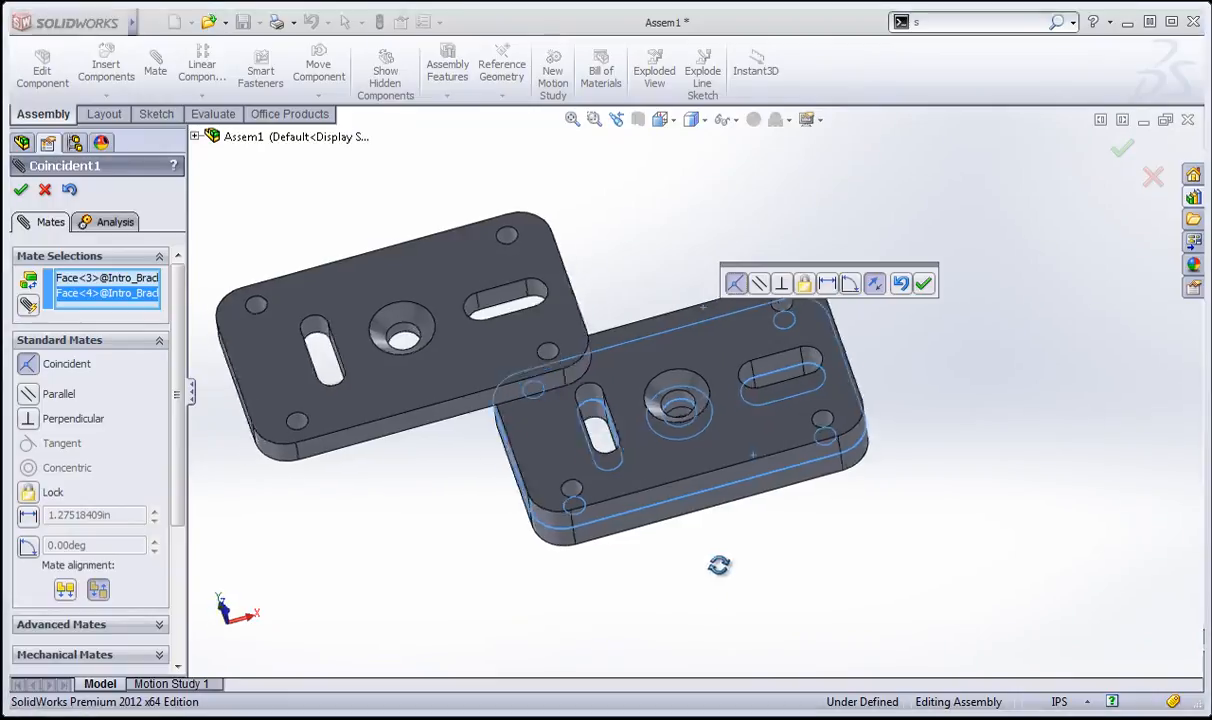
middle_click_drag(719, 565, 858, 334)
left_click(922, 286)
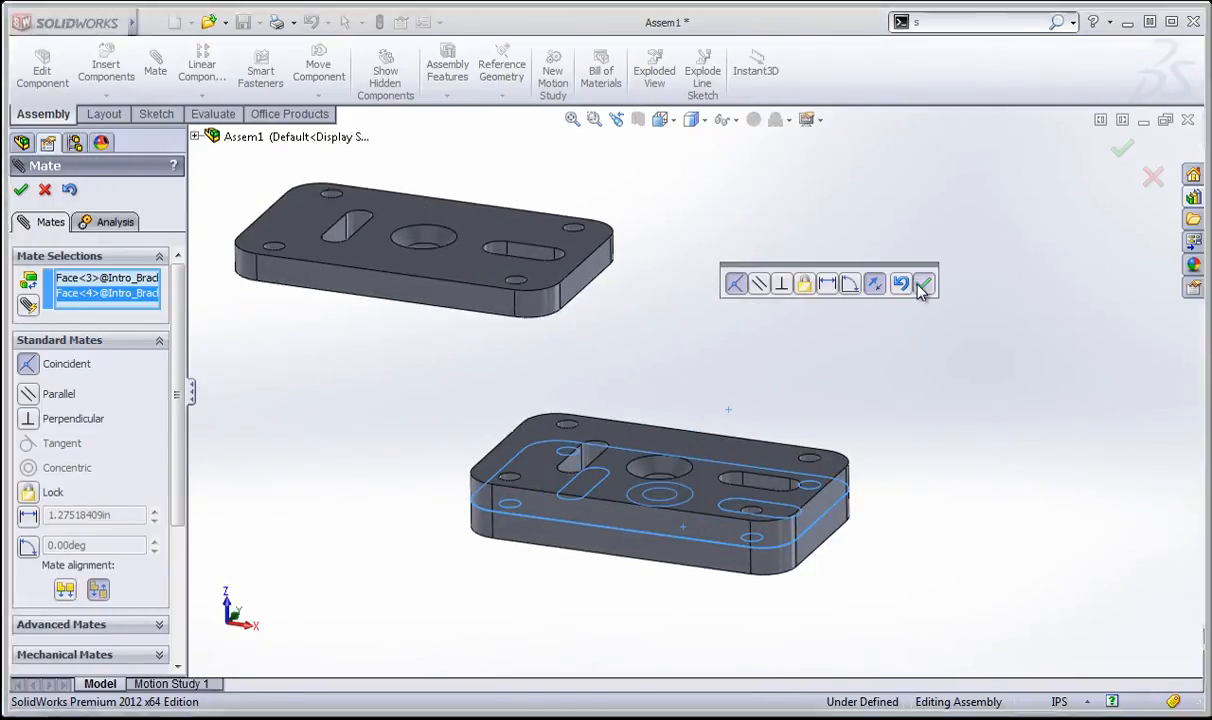
key("Escape")
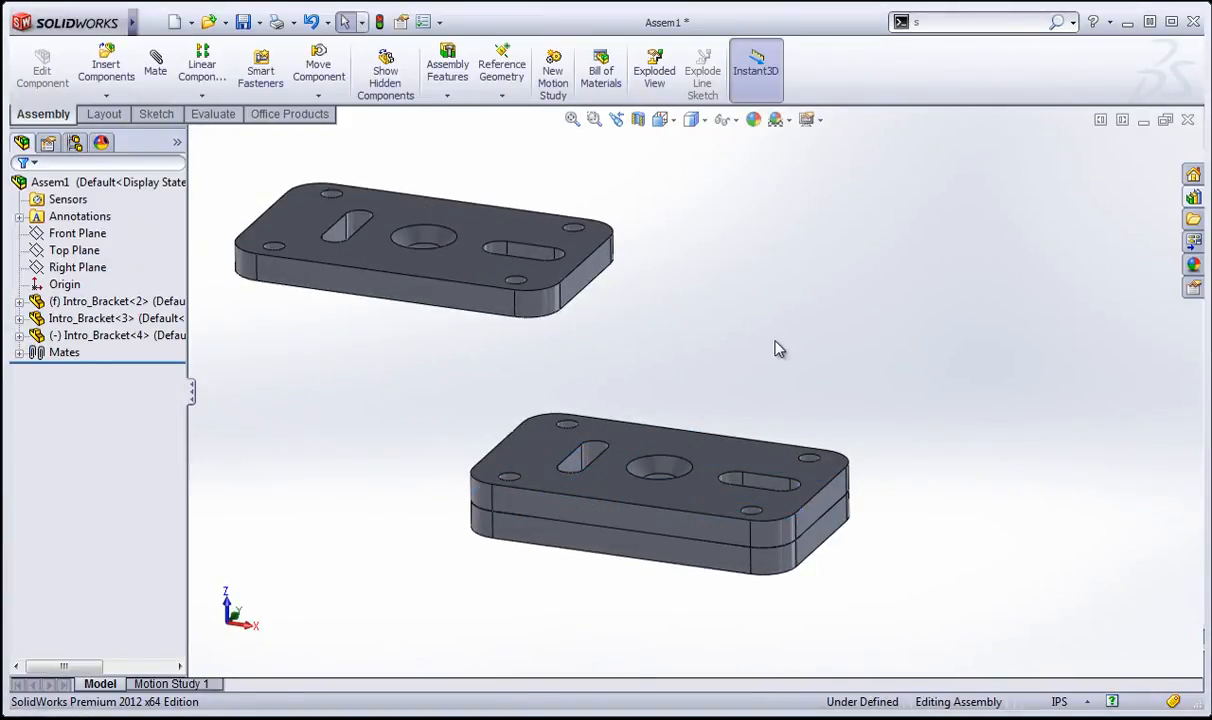
- Test whether Intro_Bracket<3> and the fixed Intro_Bracket<2> can still be moved, and clear the selection
middle_click_drag(740, 331, 622, 518)
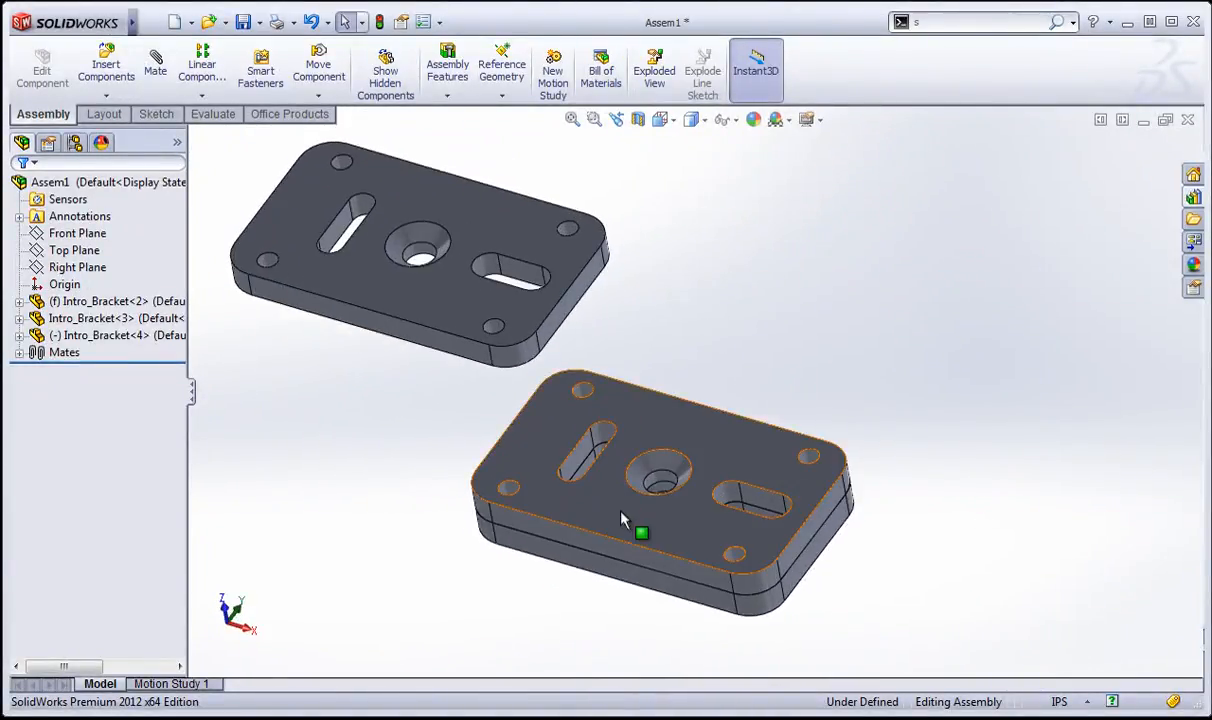
left_click(600, 503)
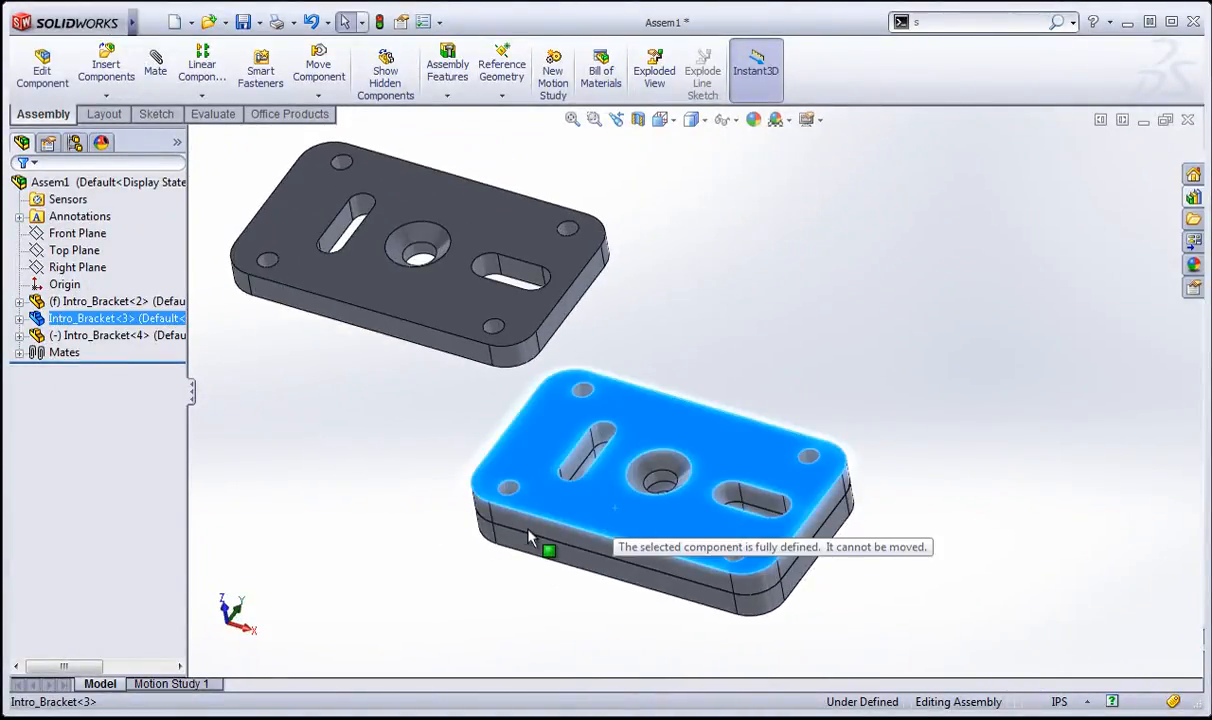
left_click_drag(528, 530, 580, 511)
middle_click_drag(662, 527, 597, 476)
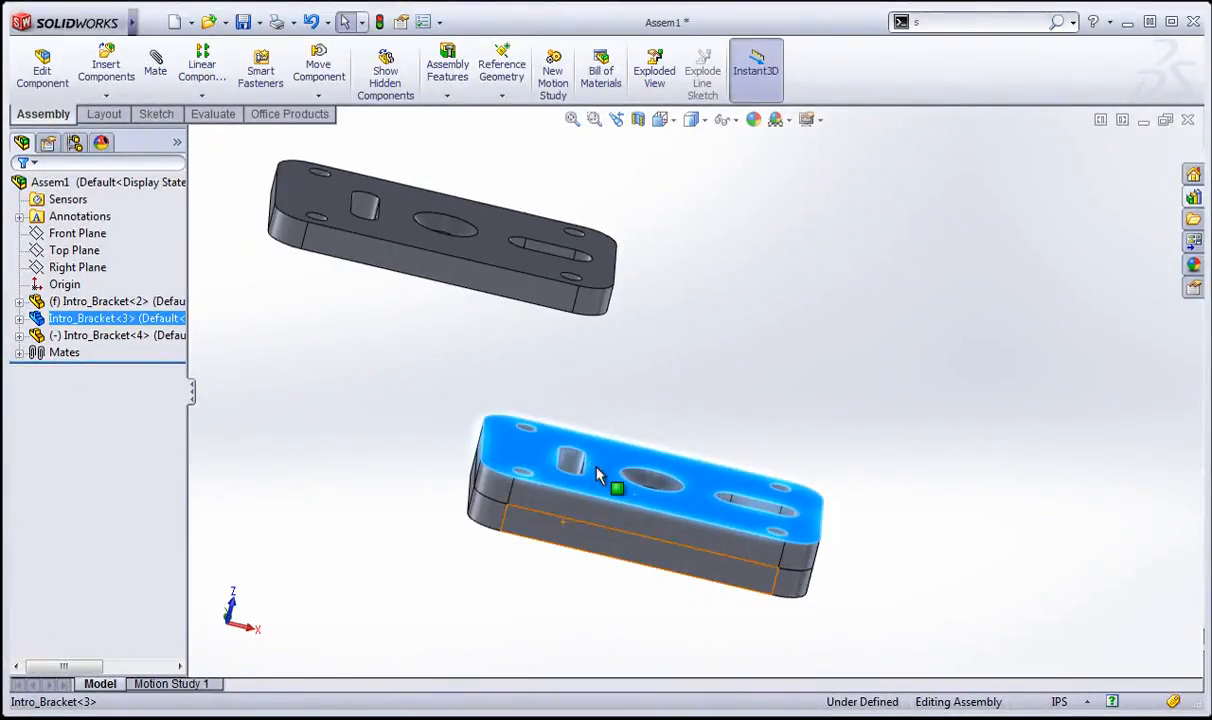
left_click_drag(589, 548, 519, 541)
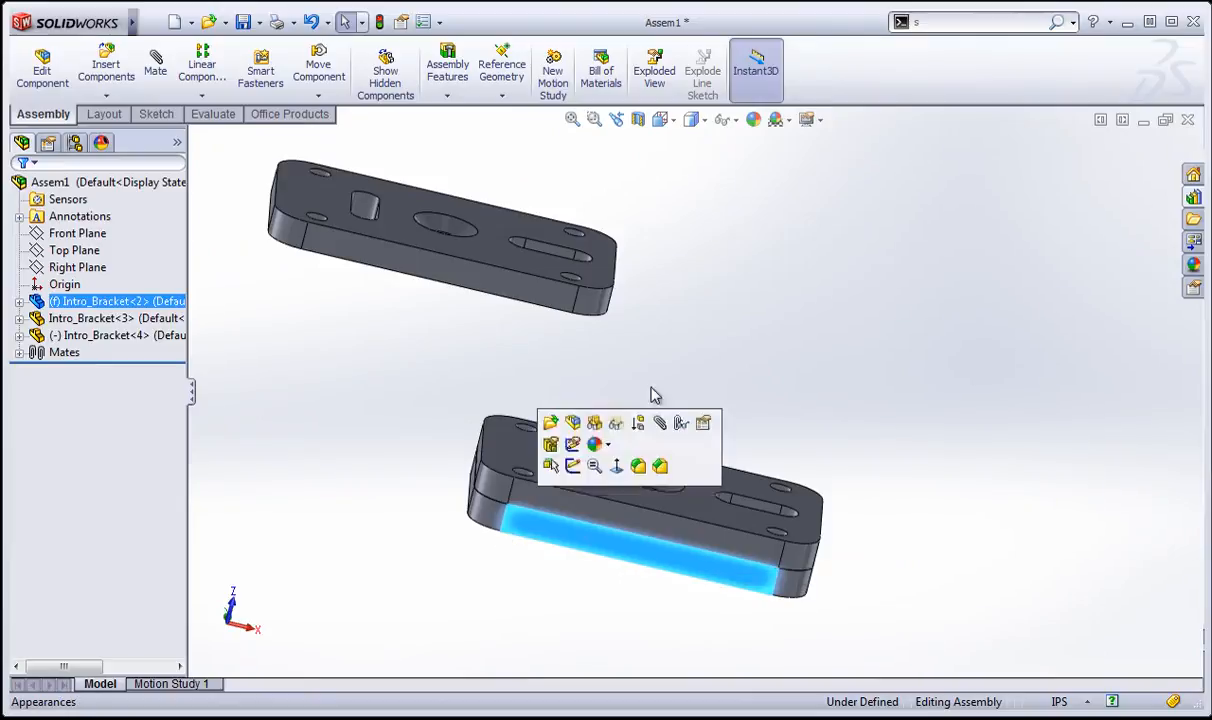
left_click(775, 333)
- Add a coincident mate between the bottom edge of Intro_Bracket<4>'s front-right corner hole and the top edge of the matching hole in Intro_Bracket<3>
middle_click_drag(775, 333, 709, 373)
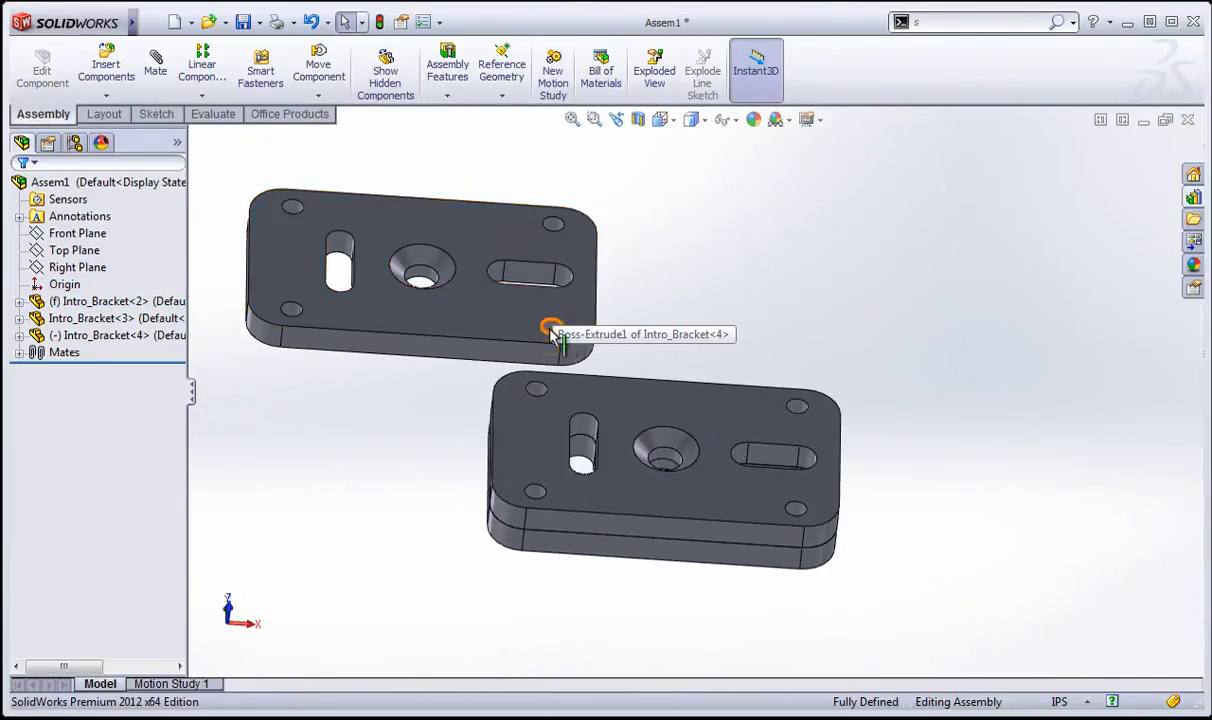
scroll(553, 315, "down", 3)
scroll(553, 315, "down", 5)
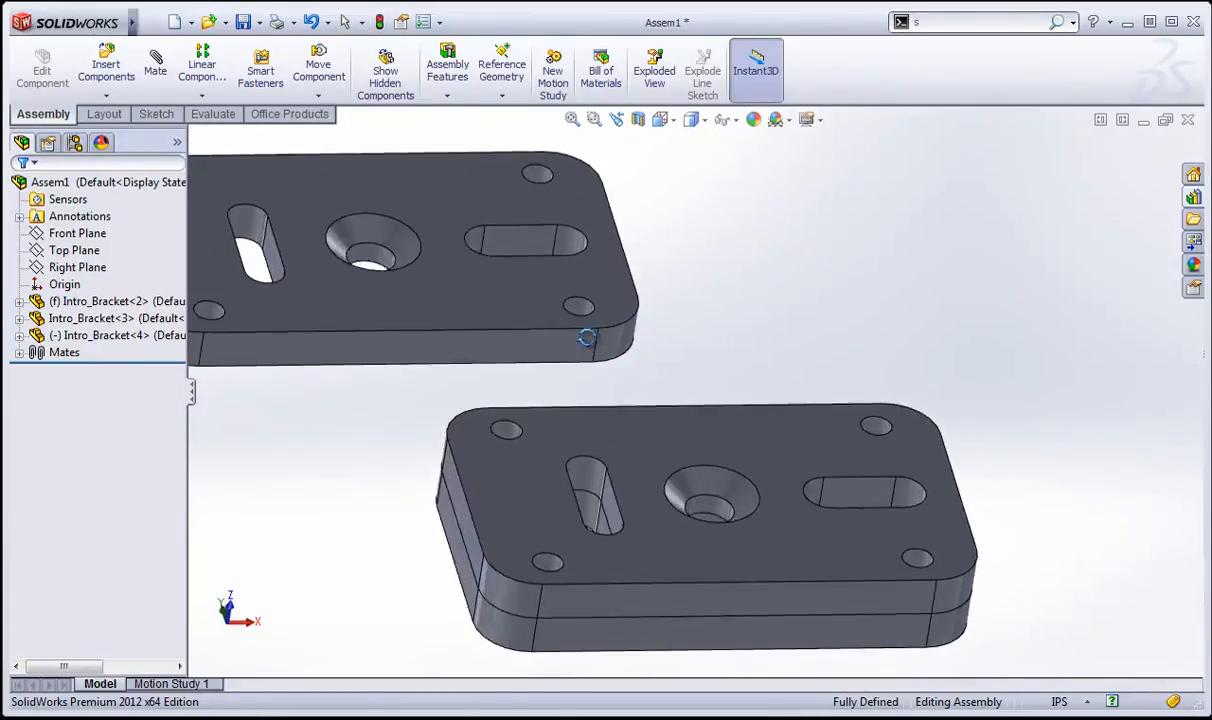
left_click(571, 346)
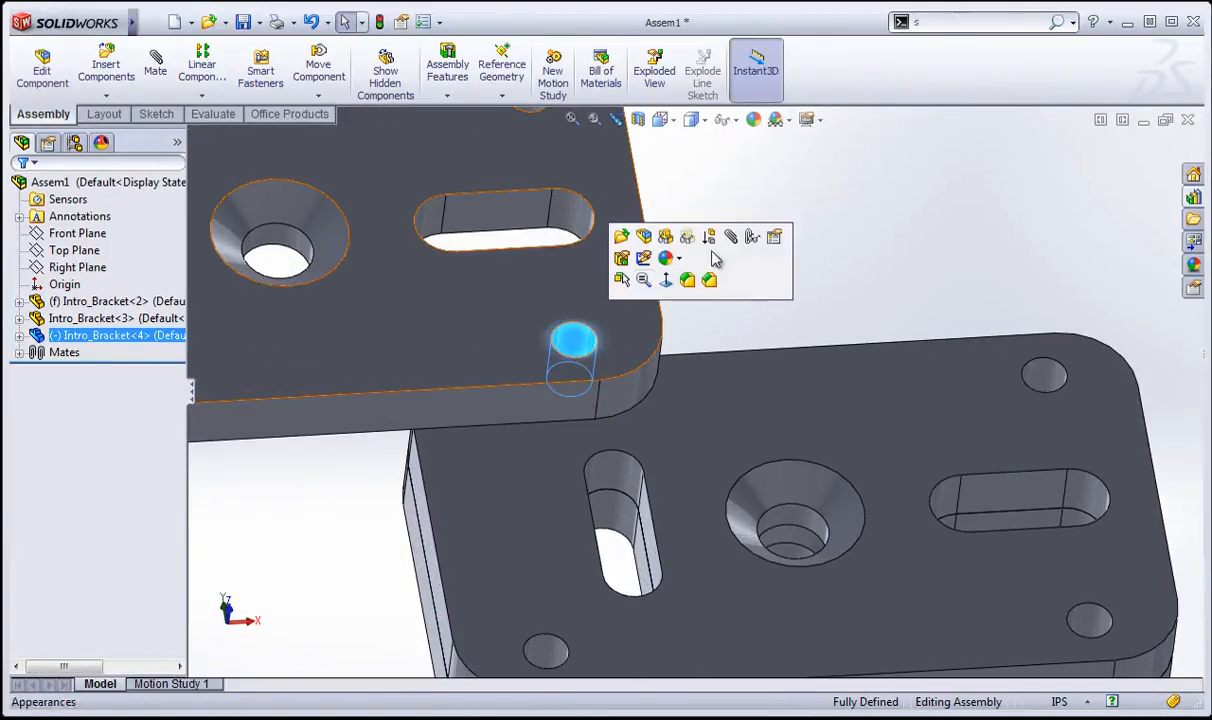
left_click(731, 240)
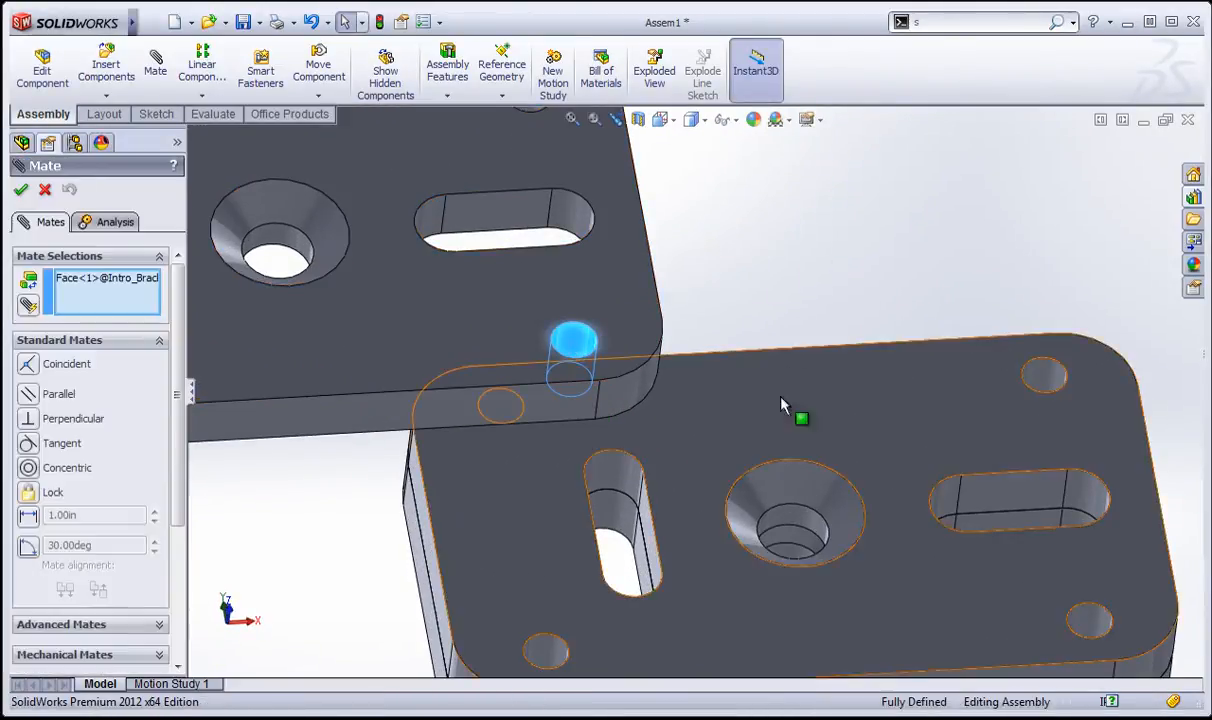
scroll(739, 380, "up", 4)
middle_click_drag(659, 472, 641, 454)
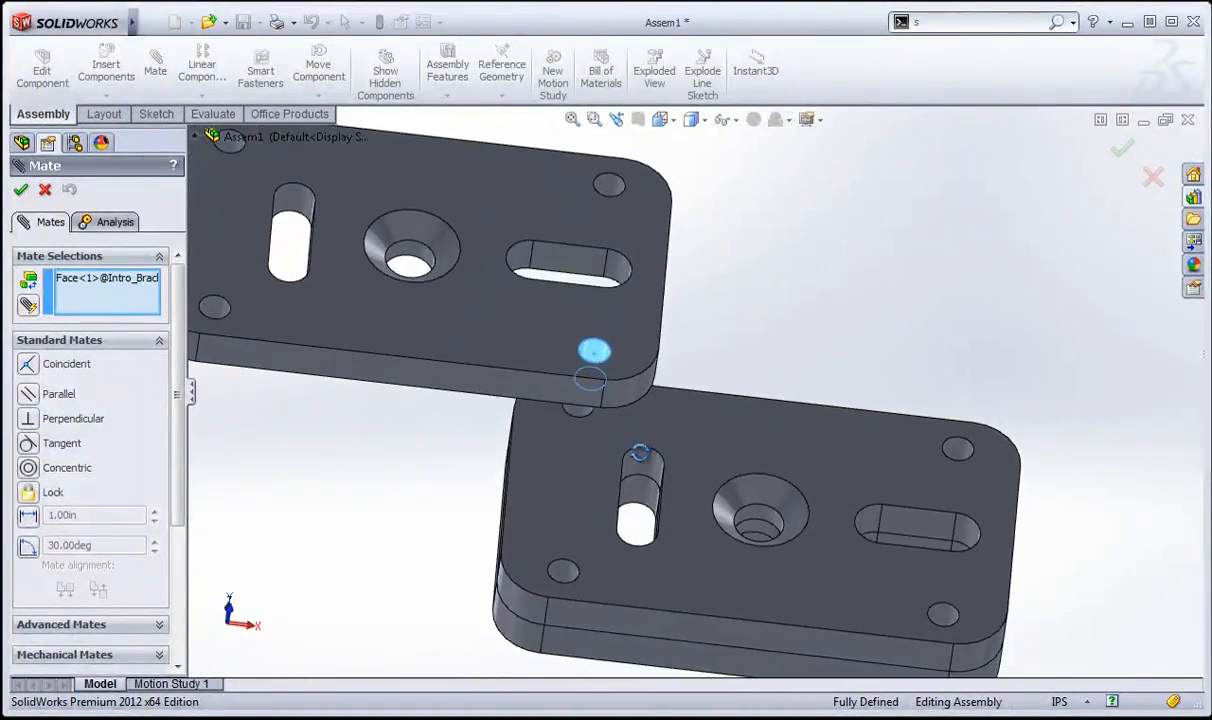
left_click(591, 356)
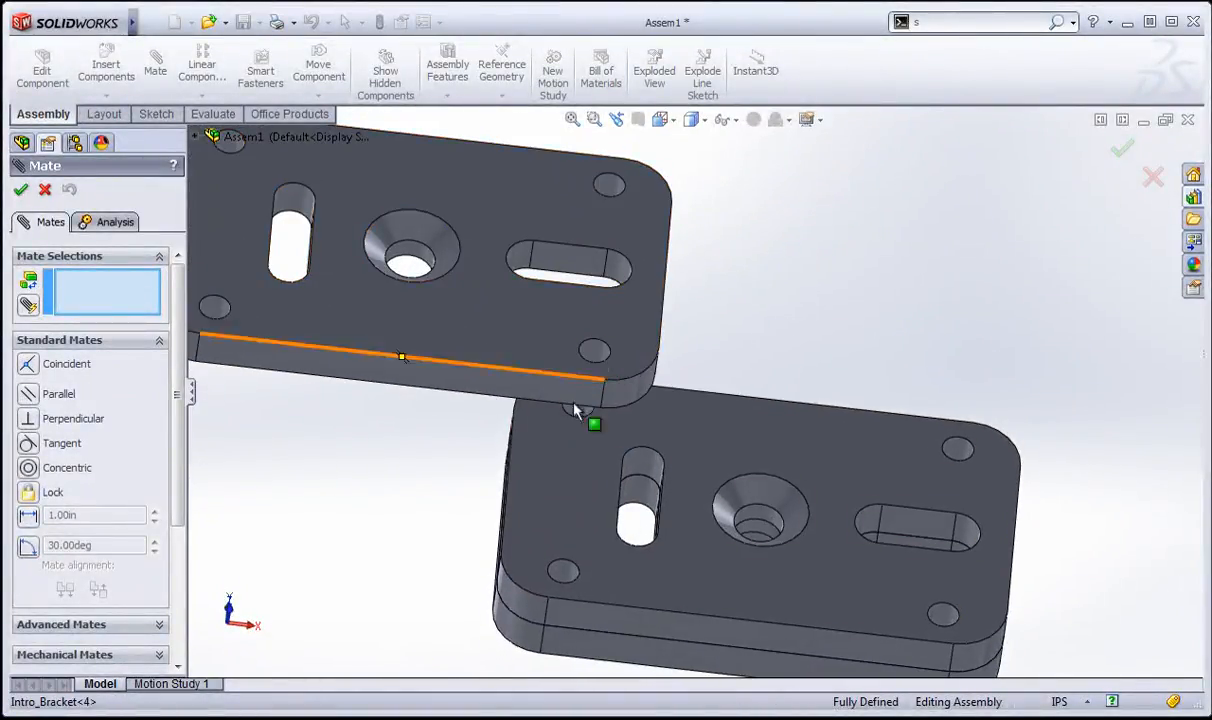
middle_click_drag(541, 411, 840, 450)
left_click(648, 256)
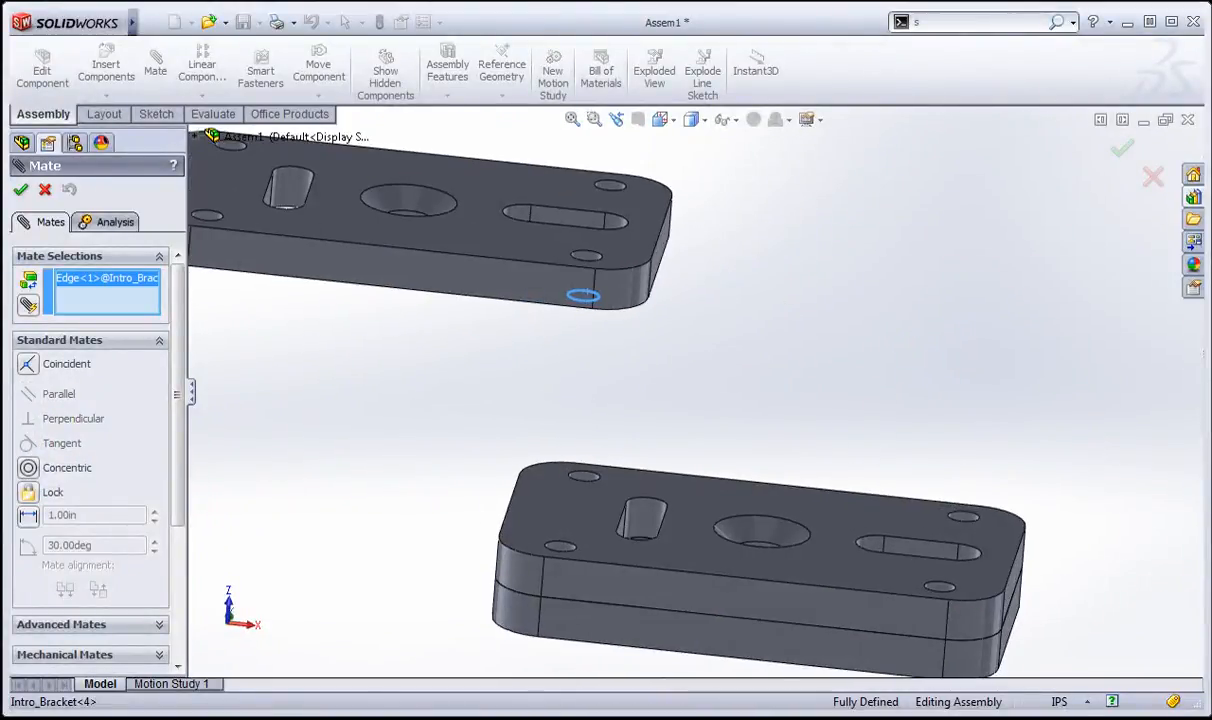
left_click(947, 588)
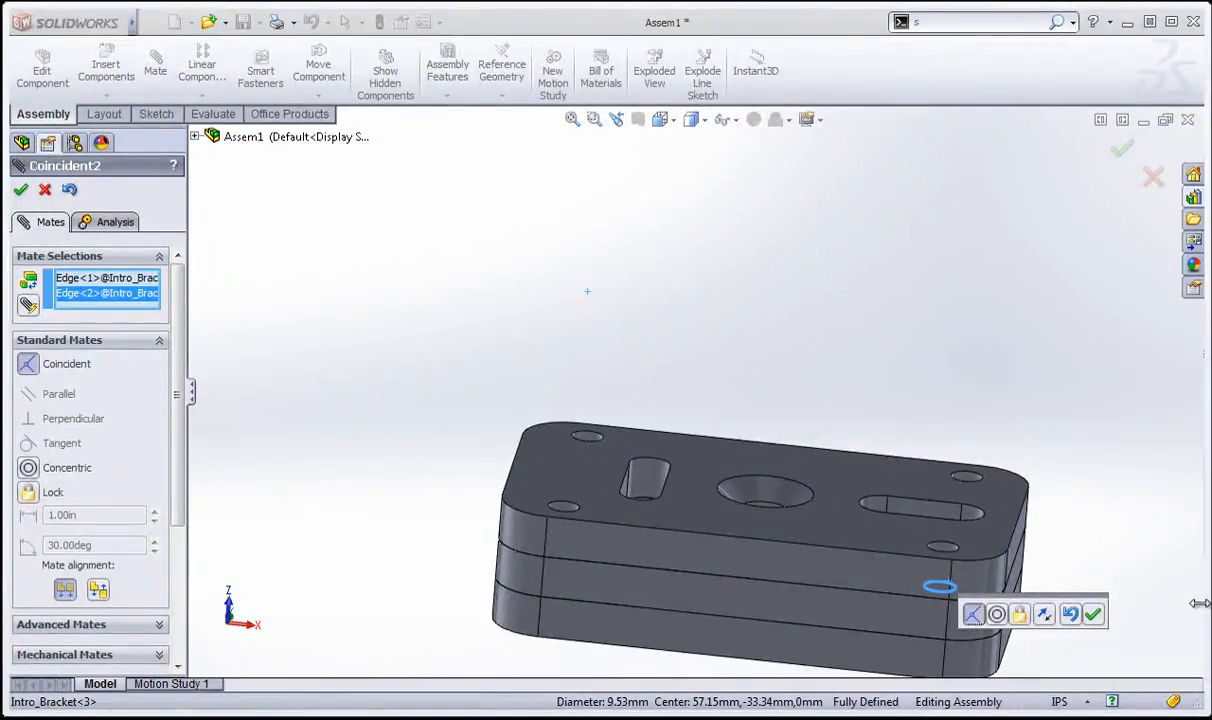
left_click(1095, 614)
- Swing Intro_Bracket<4> aside, add a concentric mate between its front-left corner hole and that of Intro_Bracket<3>, and finish mating
middle_click_drag(652, 421, 644, 529)
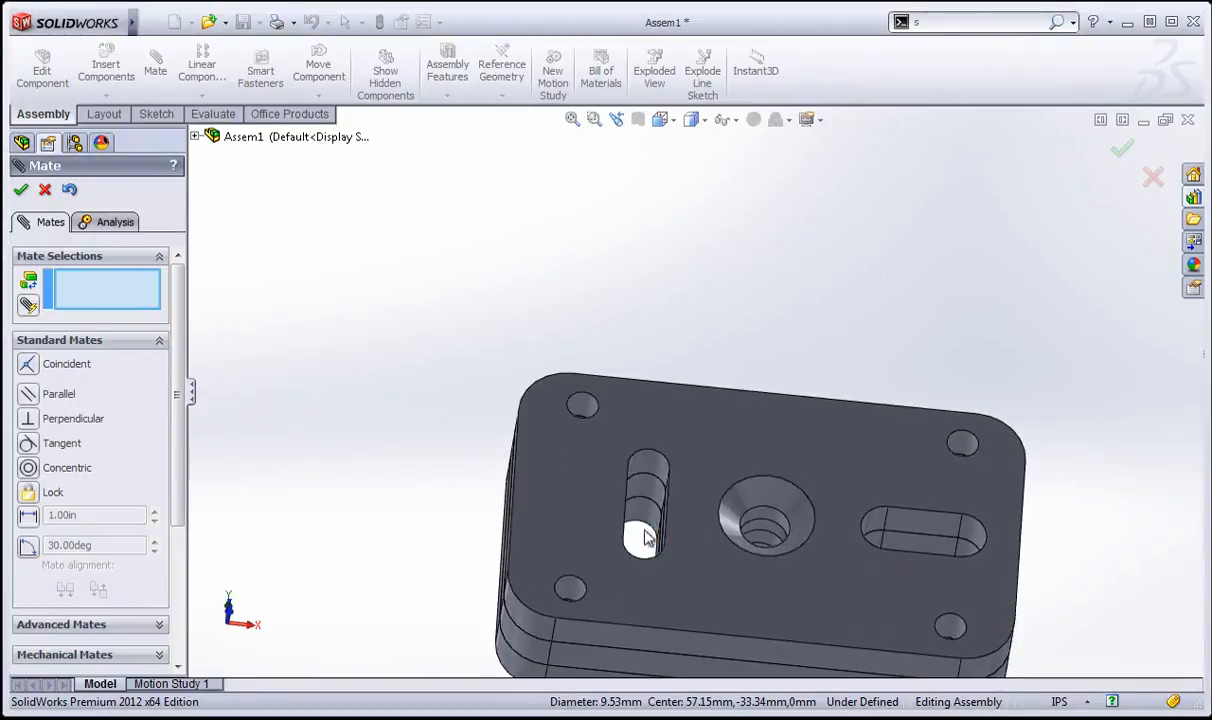
left_click_drag(557, 527, 593, 265)
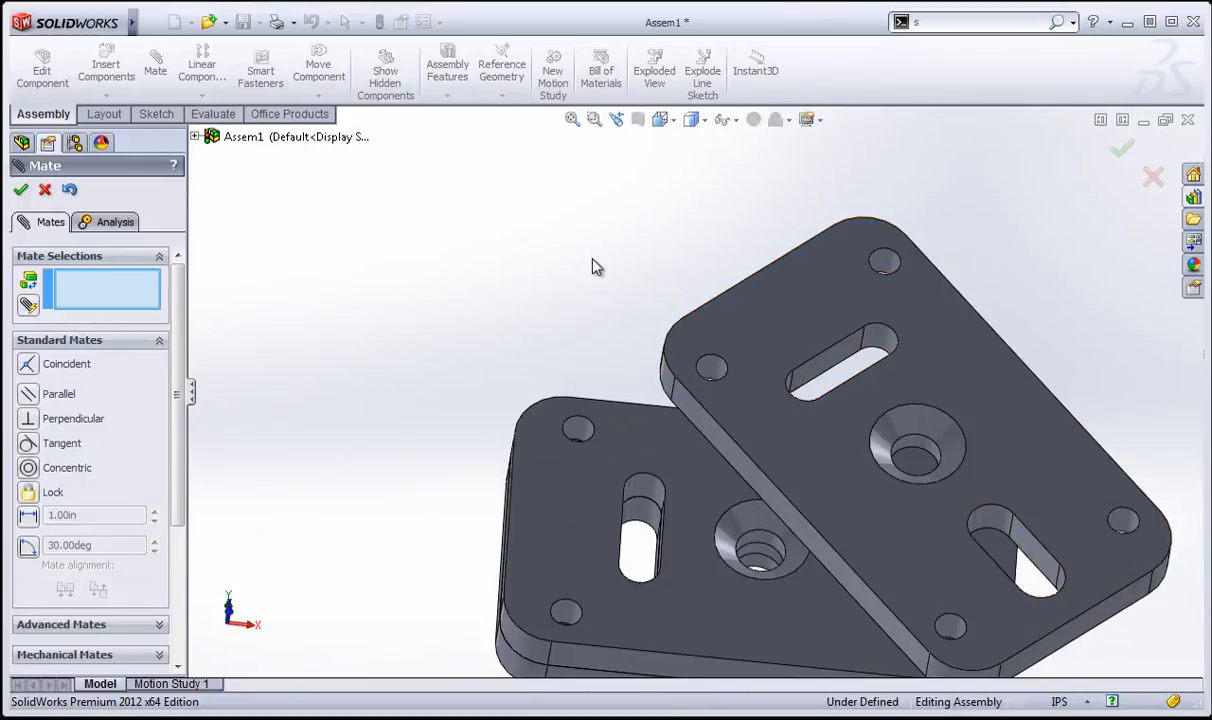
left_click(708, 374)
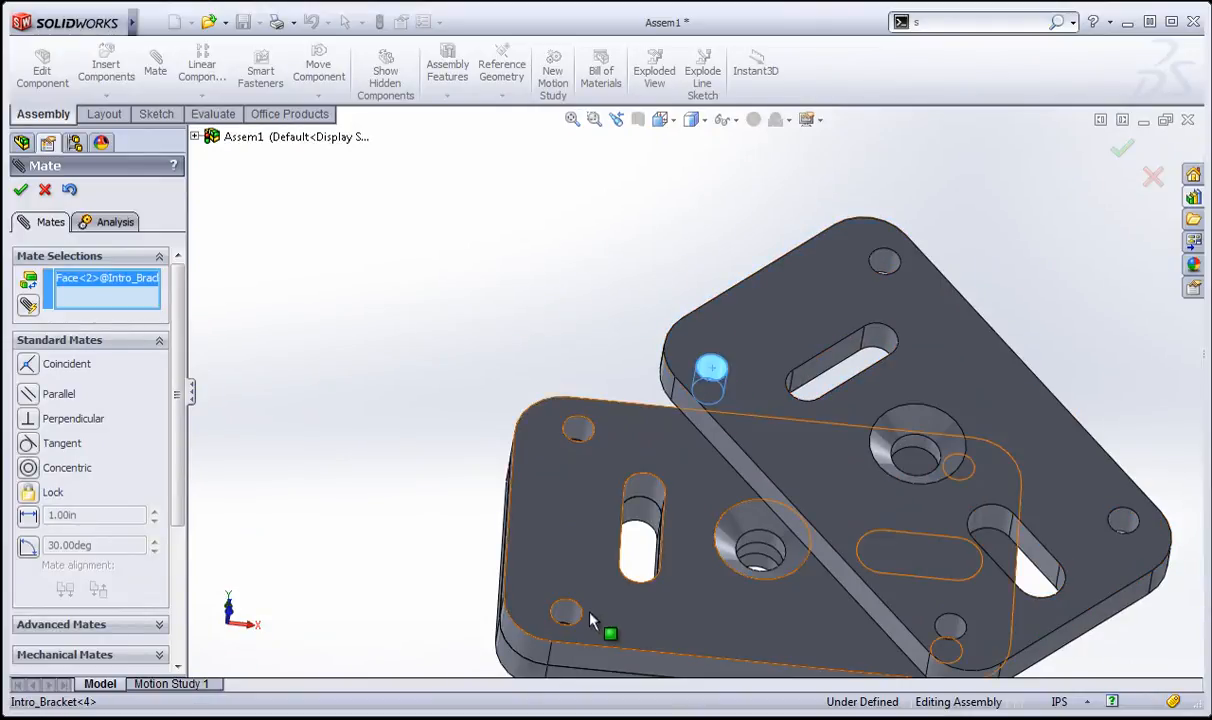
left_click(568, 620)
middle_click_drag(535, 520, 525, 390)
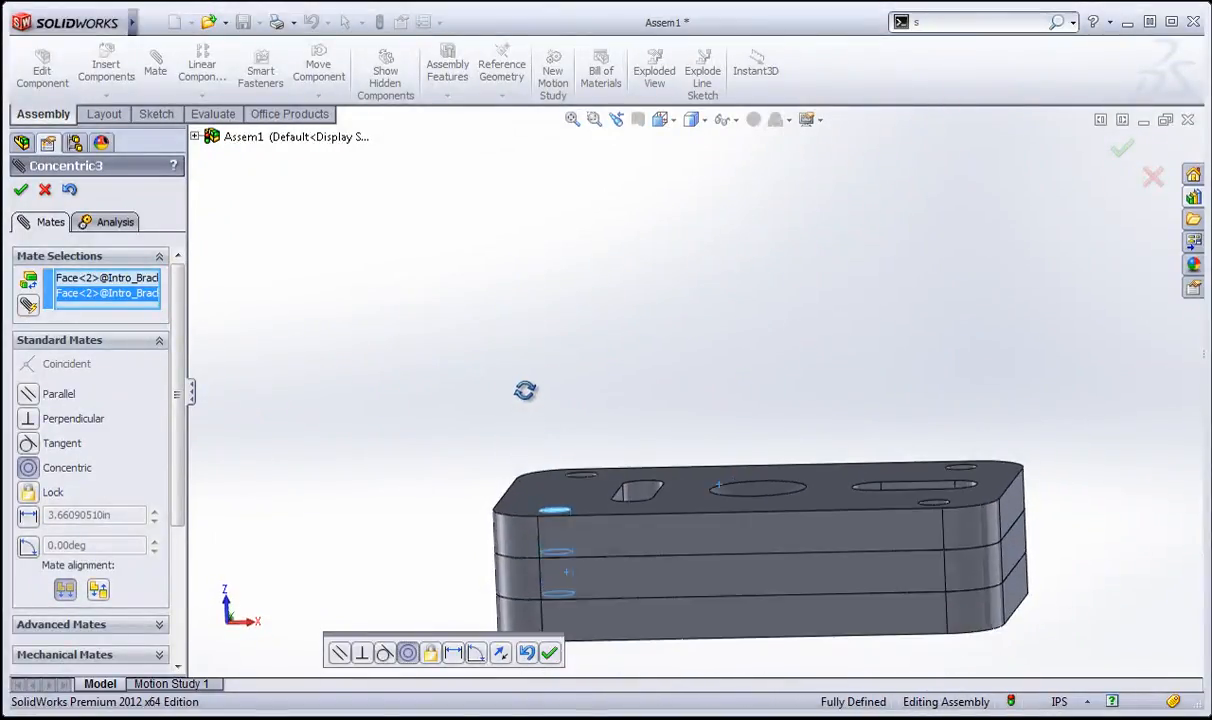
left_click(553, 652)
left_click(21, 190)
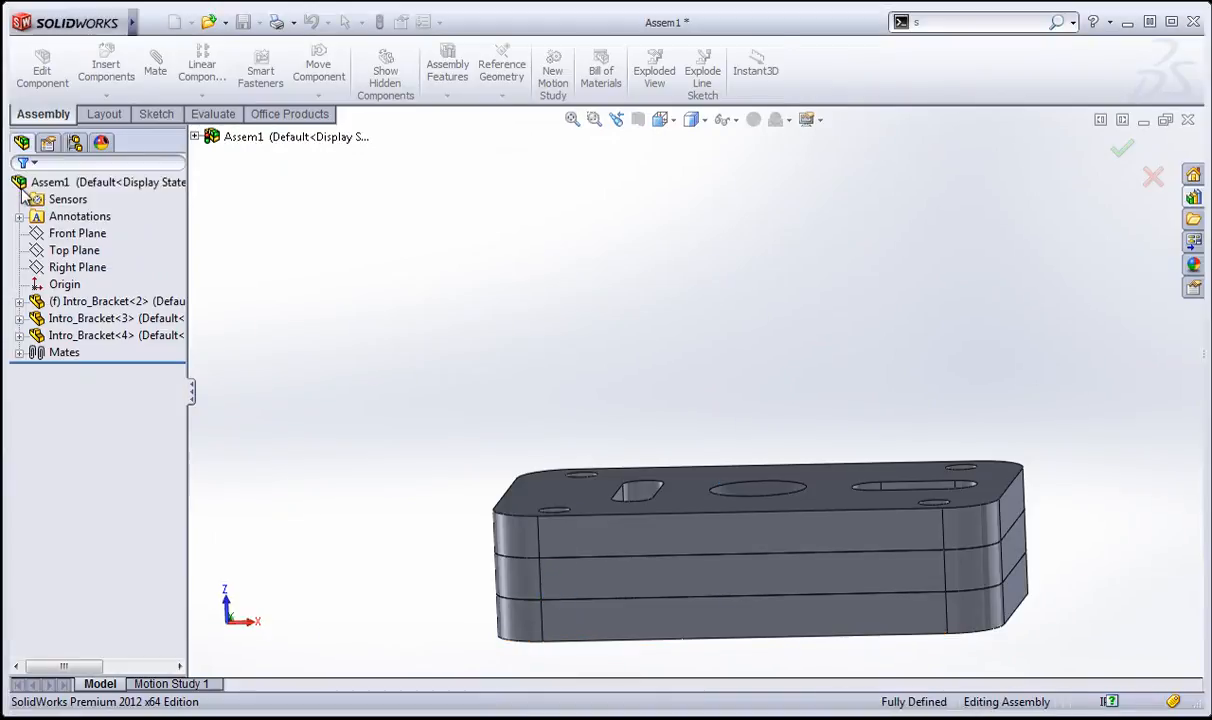
- Inspect the three-bracket stack and review the assembly's full list of mates
scroll(862, 490, "up", 2)
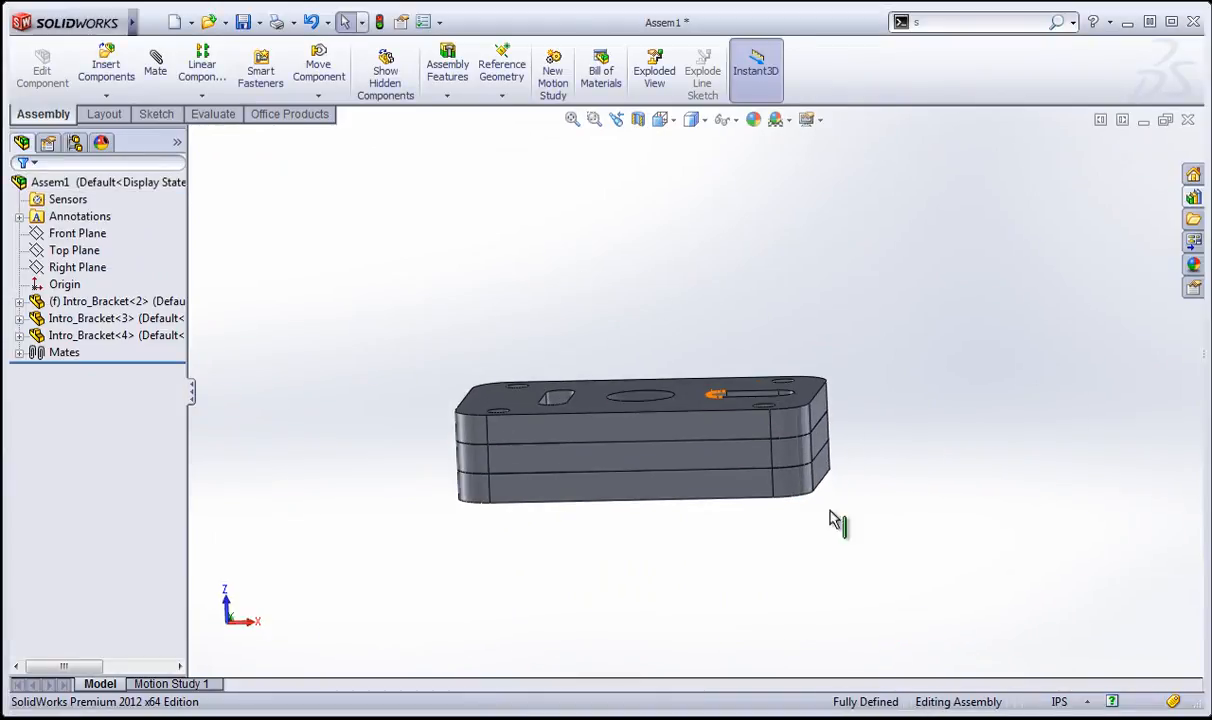
scroll(488, 324, "down", 1)
middle_click_drag(618, 309, 630, 419)
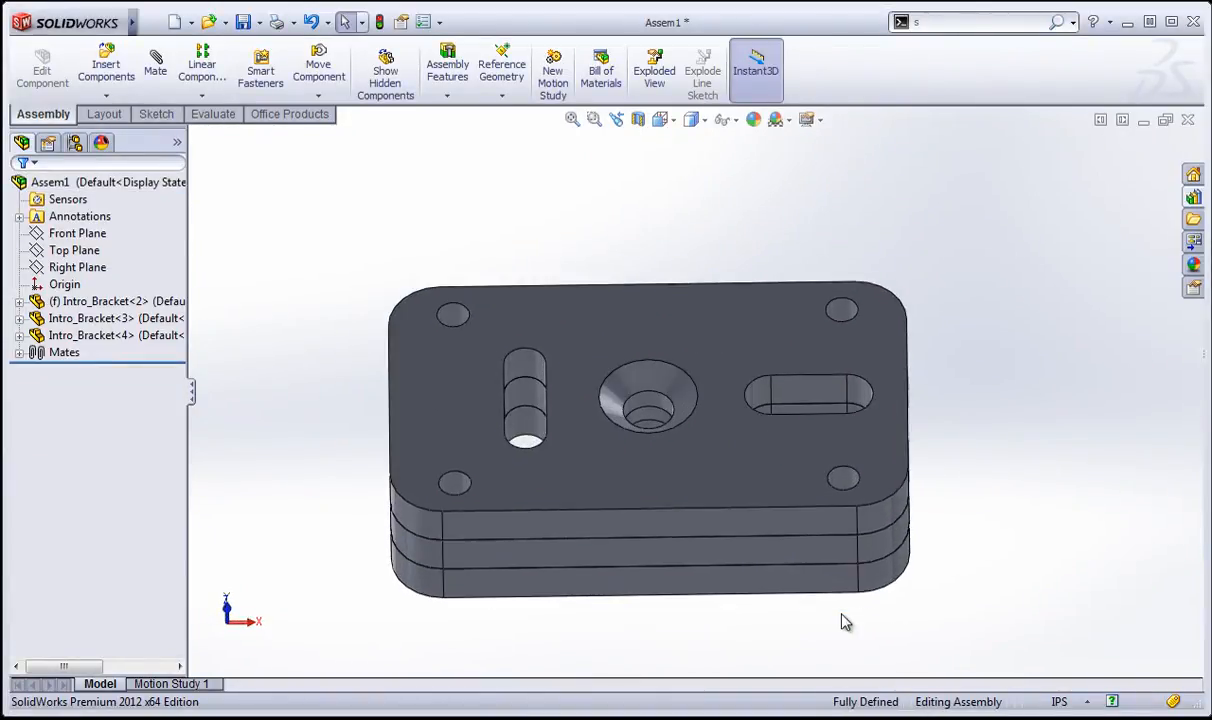
middle_click_drag(709, 590, 646, 551)
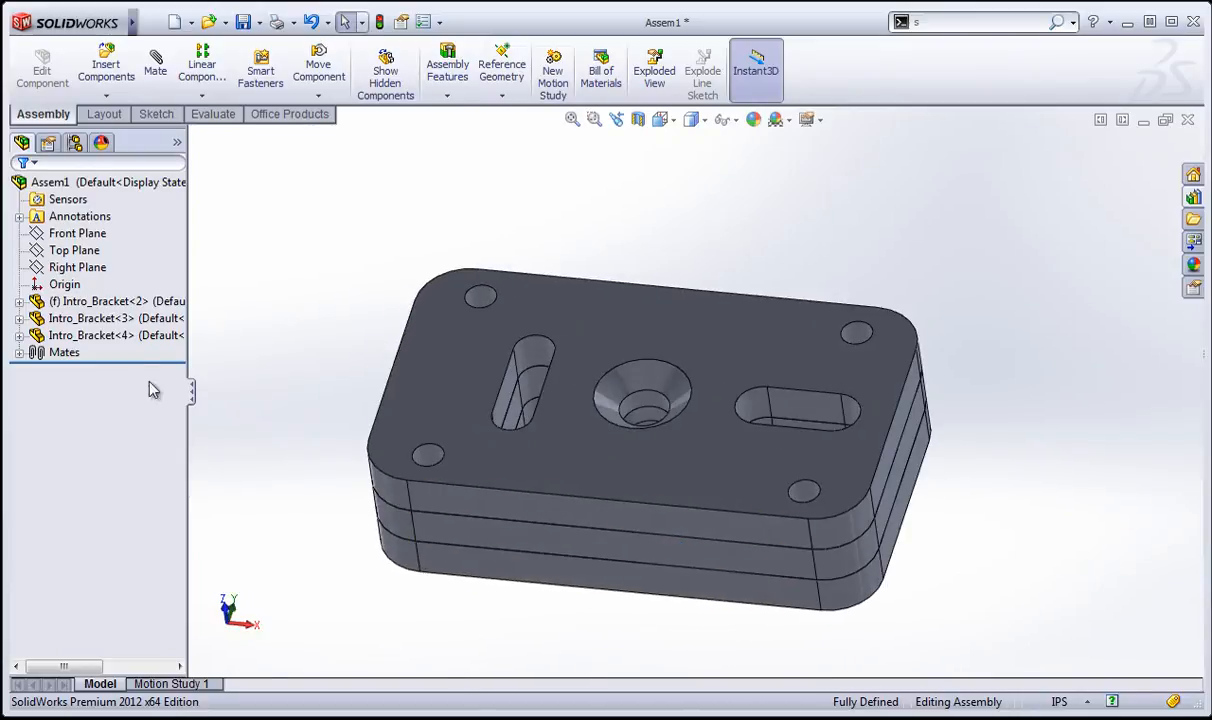
left_click(21, 353)
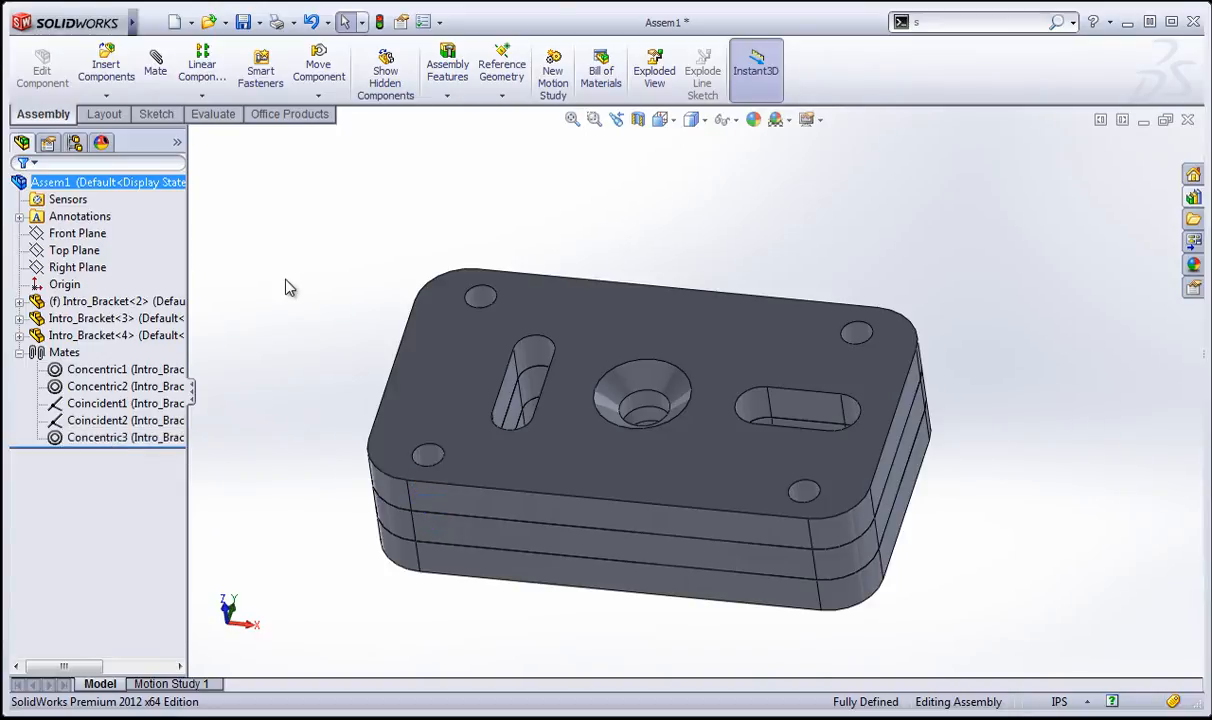
middle_click_drag(284, 284, 216, 373)
left_click(48, 354)
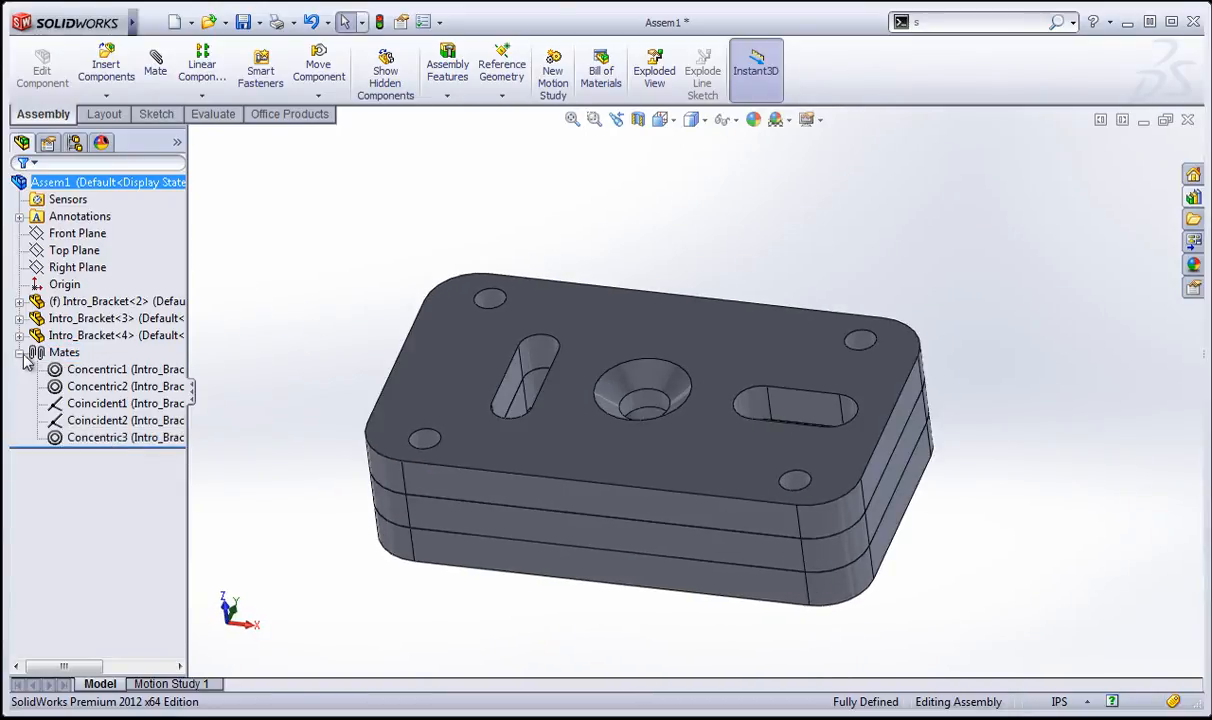
left_click(19, 352)
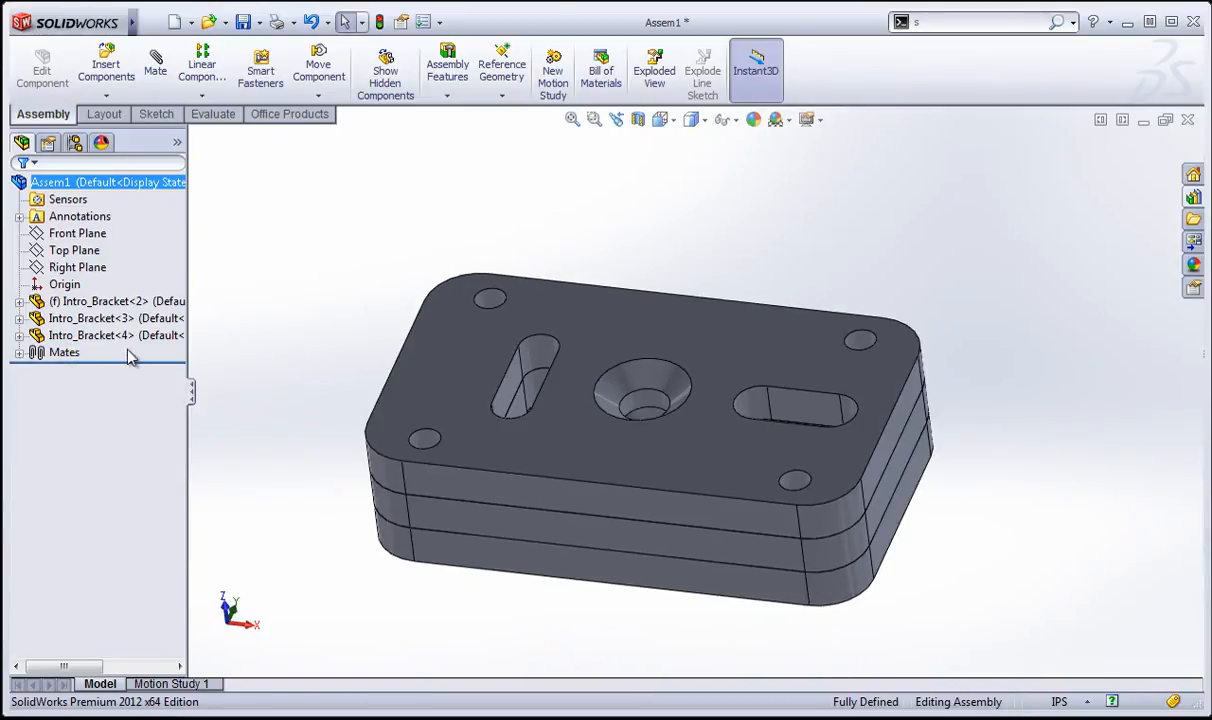
- Review the features of Intro_Bracket<2> and the mates that attach it within Assem1
left_click(19, 302)
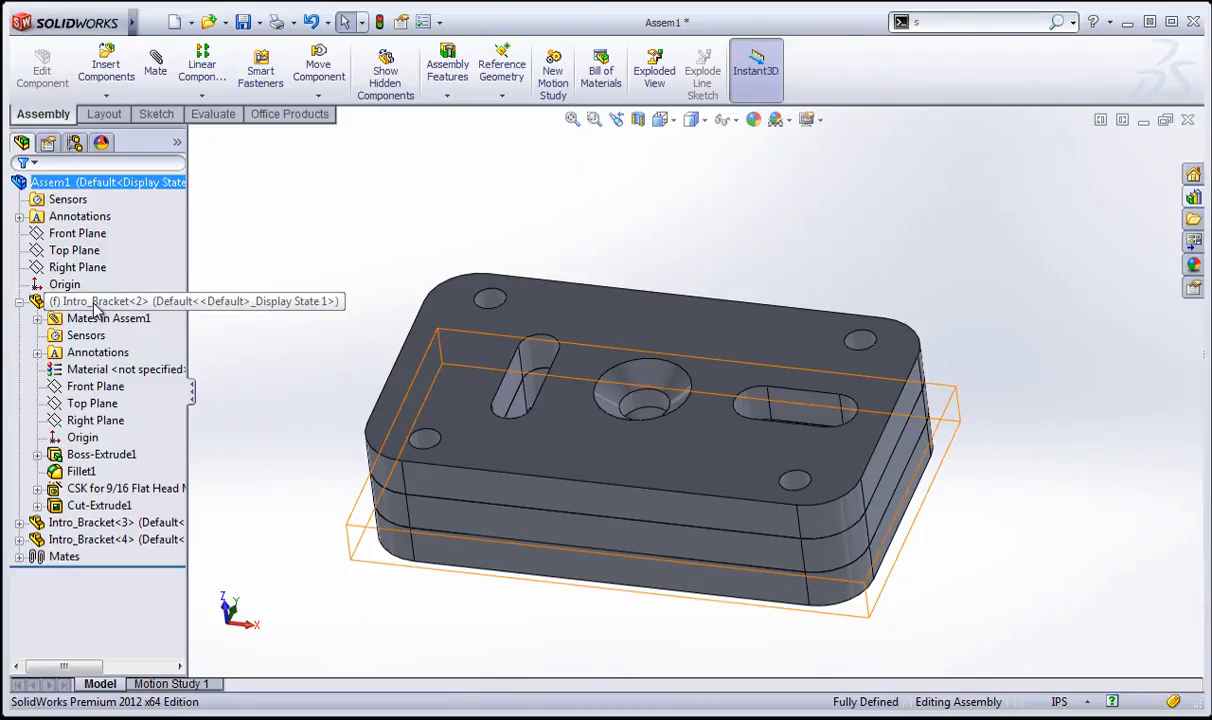
left_click(37, 319)
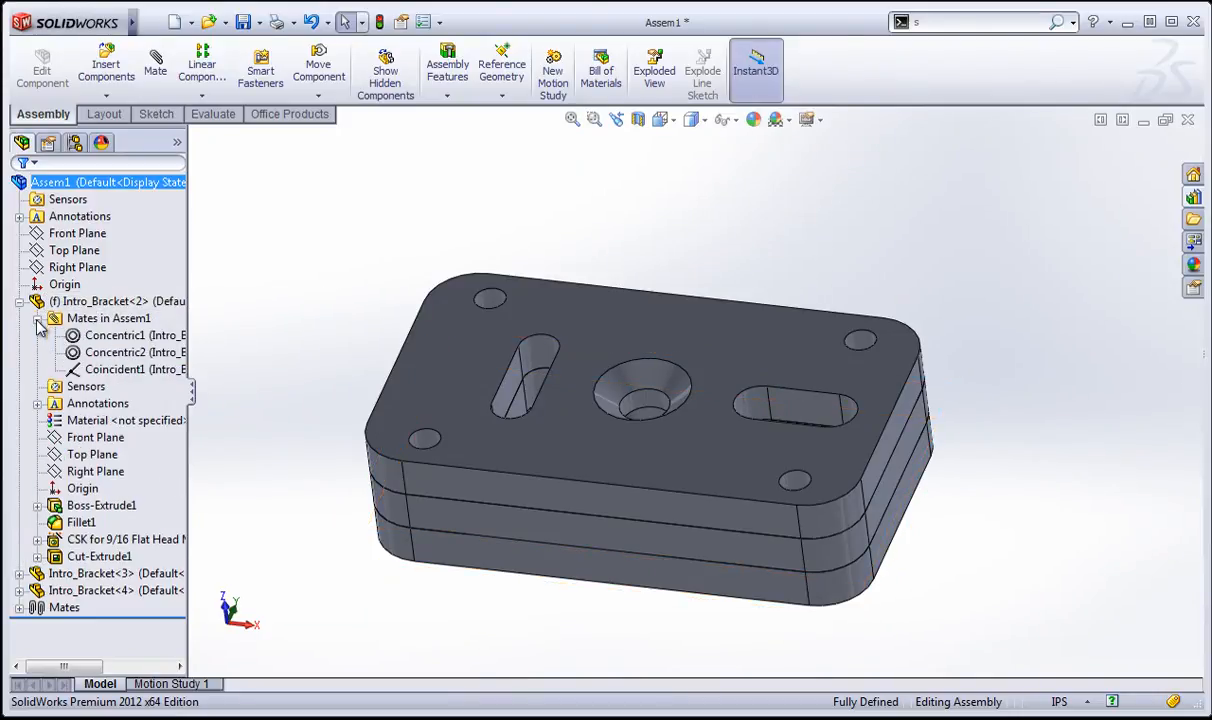
left_click(125, 304)
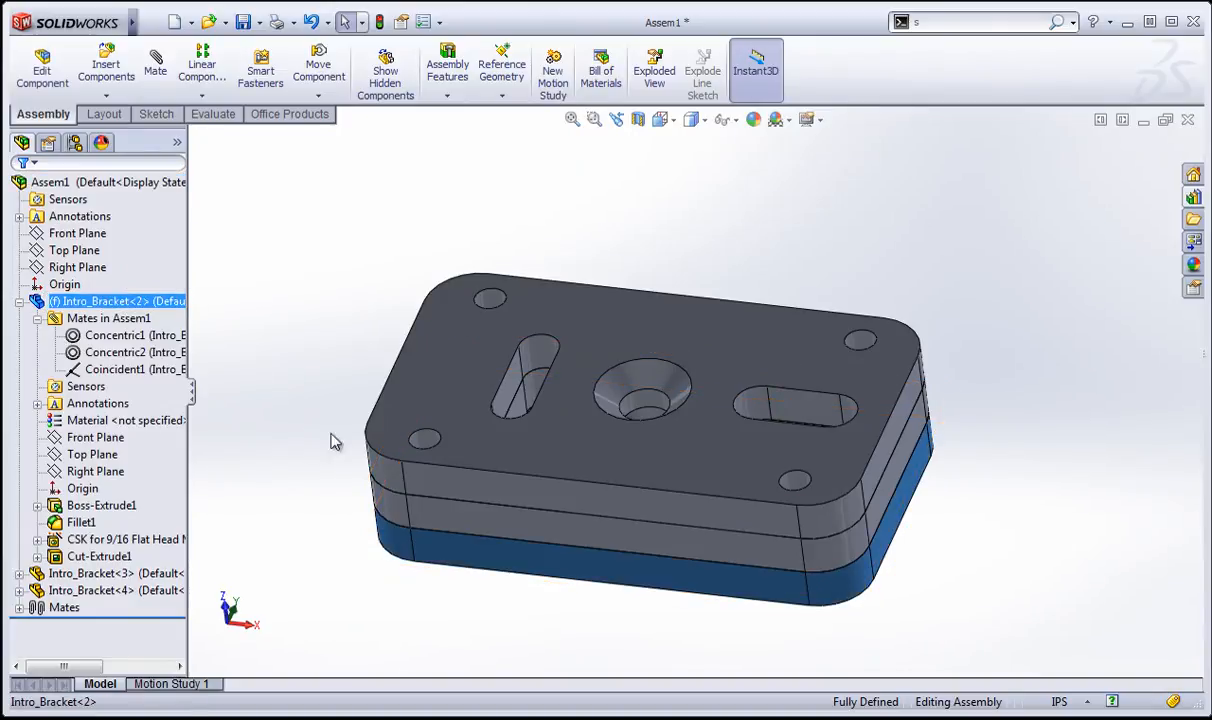
middle_click_drag(333, 441, 299, 413)
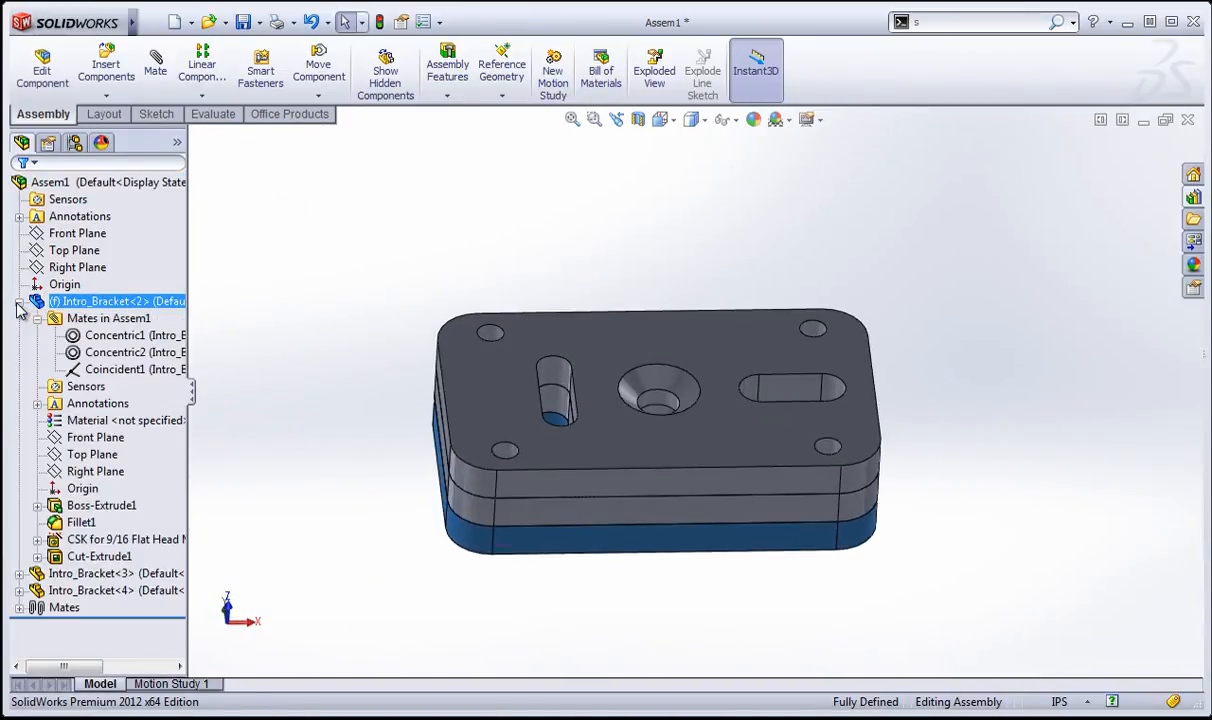
left_click(90, 303)
left_click(130, 318)
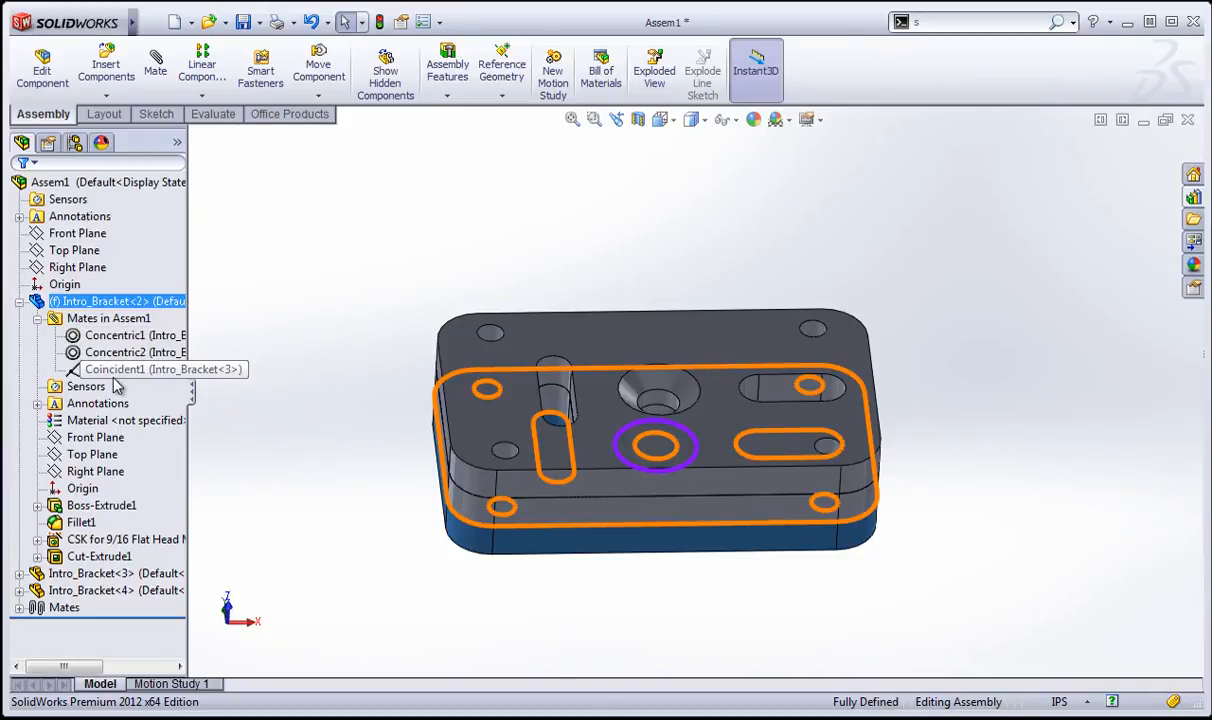
- Collapse the mates folder and the expanded Intro_Bracket<2> entry in the feature tree, and clear the selection
left_click(37, 318)
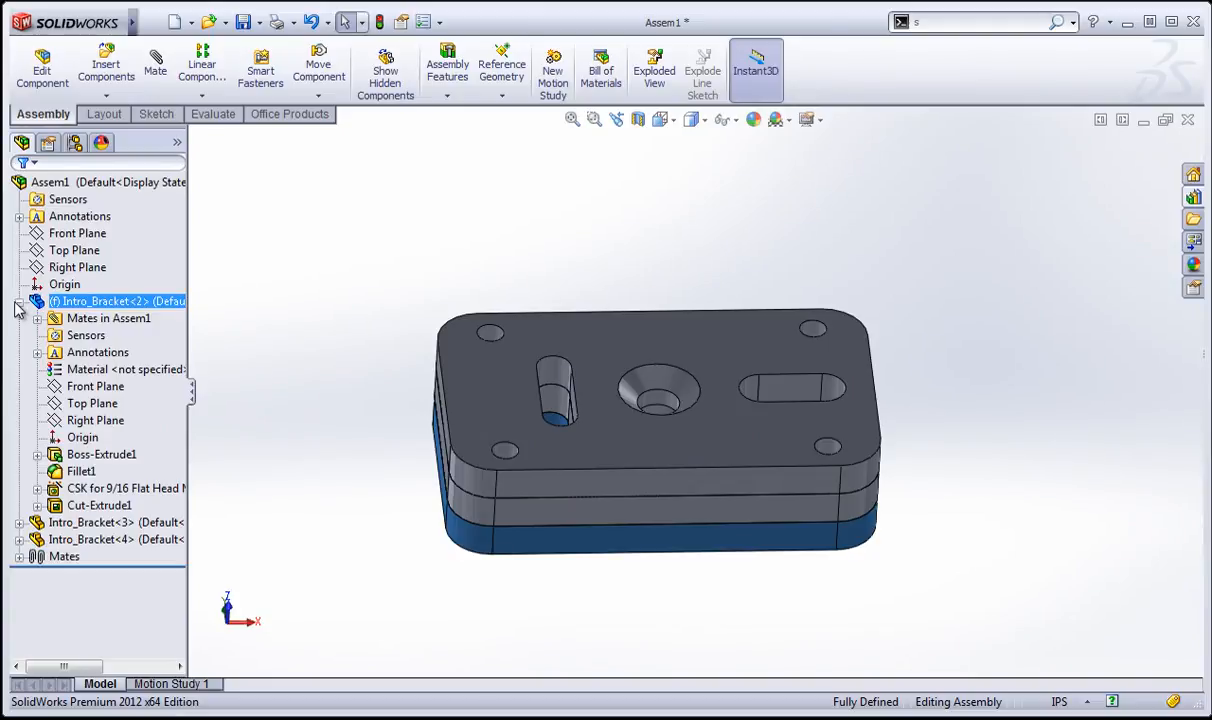
left_click(19, 302)
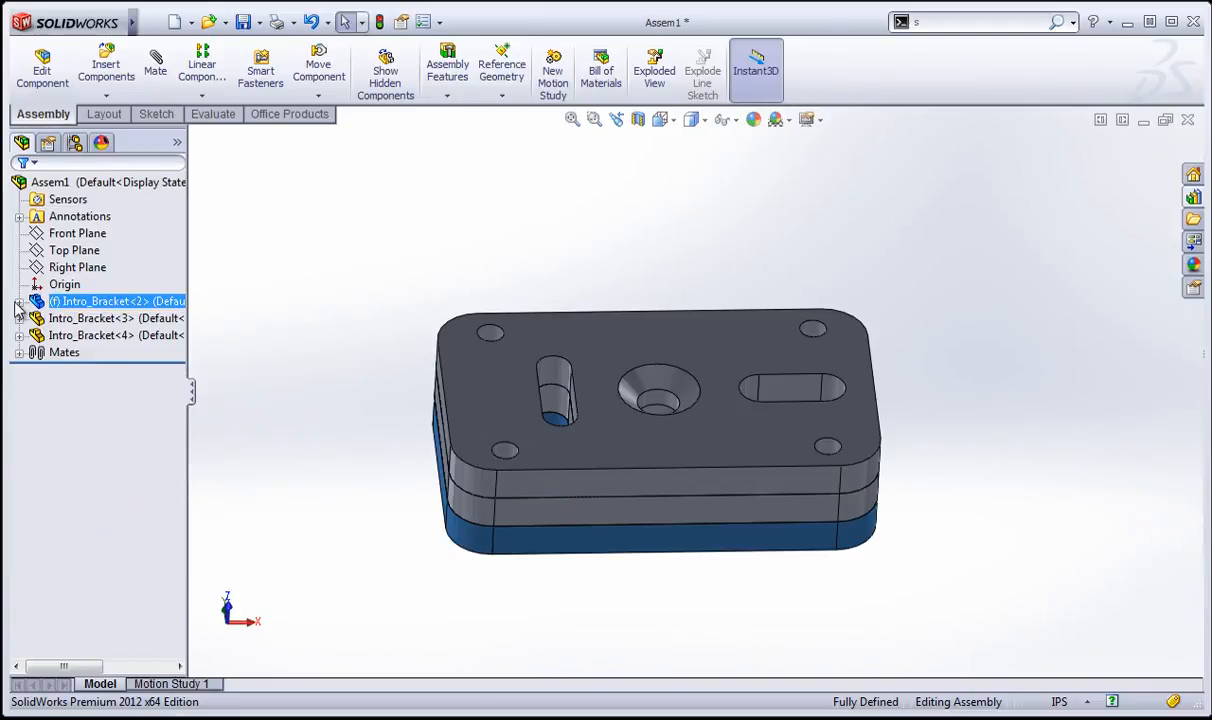
left_click(283, 270)
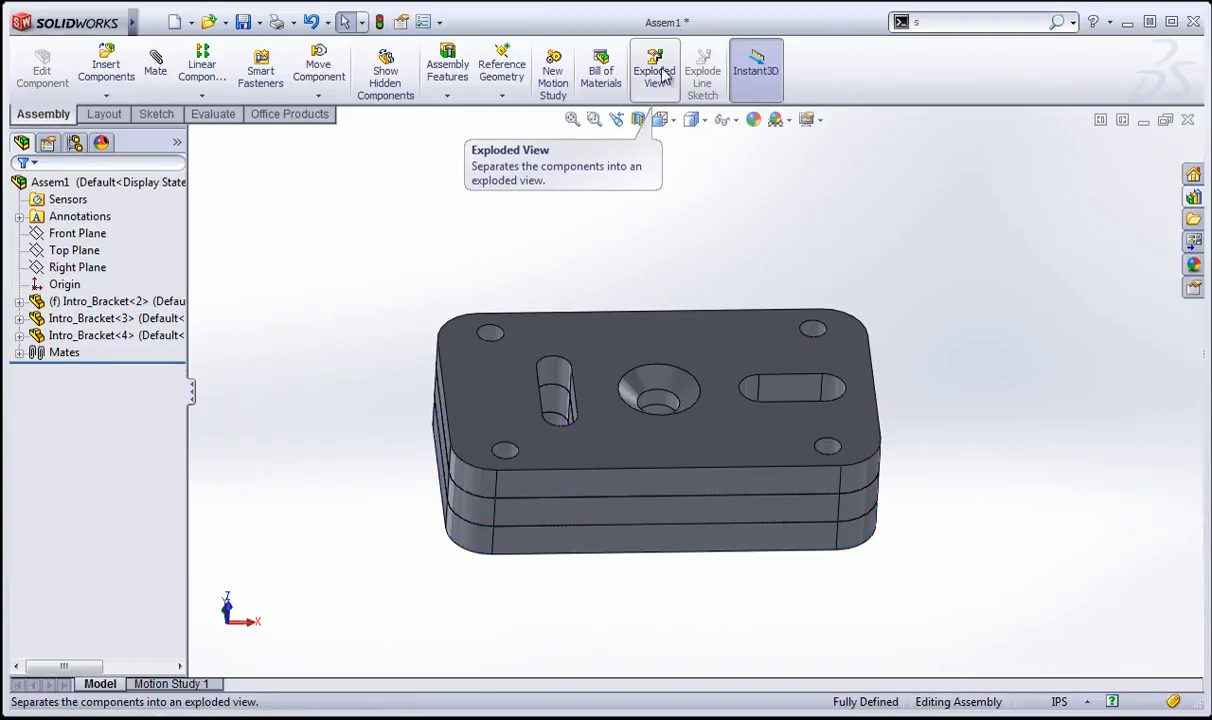
- Start an exploded view and add an explode step that lifts the top bracket straight up, well clear of the other two
left_click(655, 70)
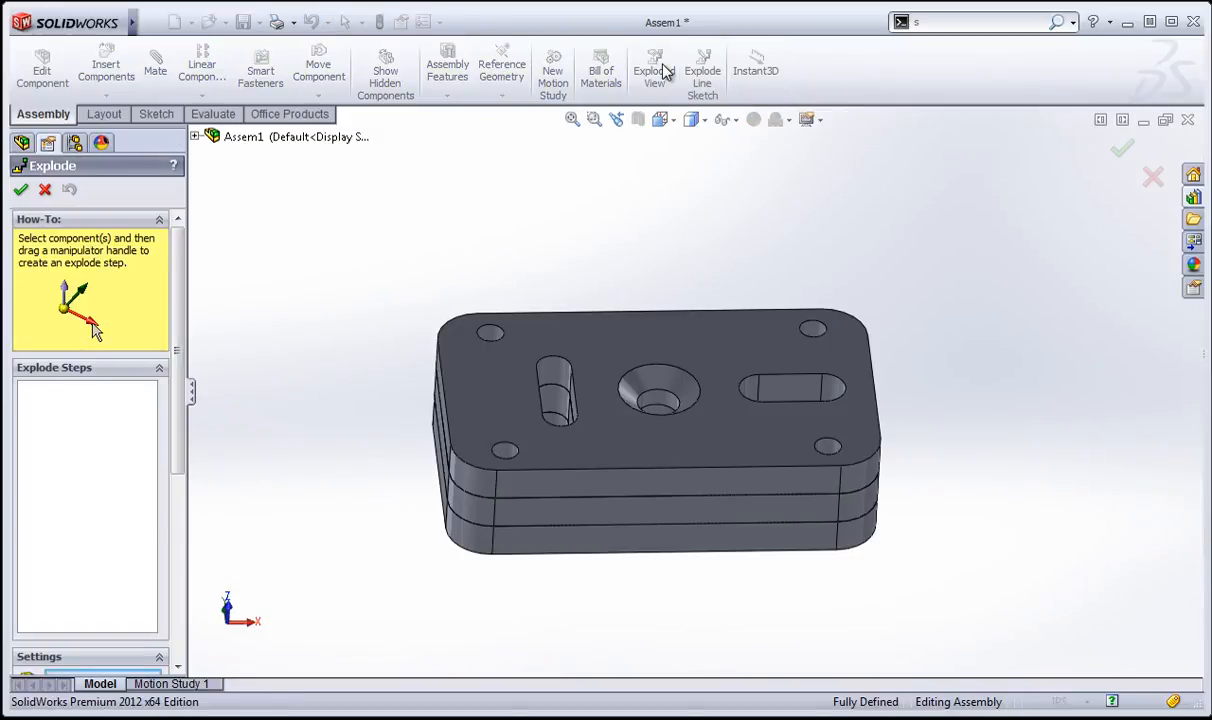
left_click(599, 353)
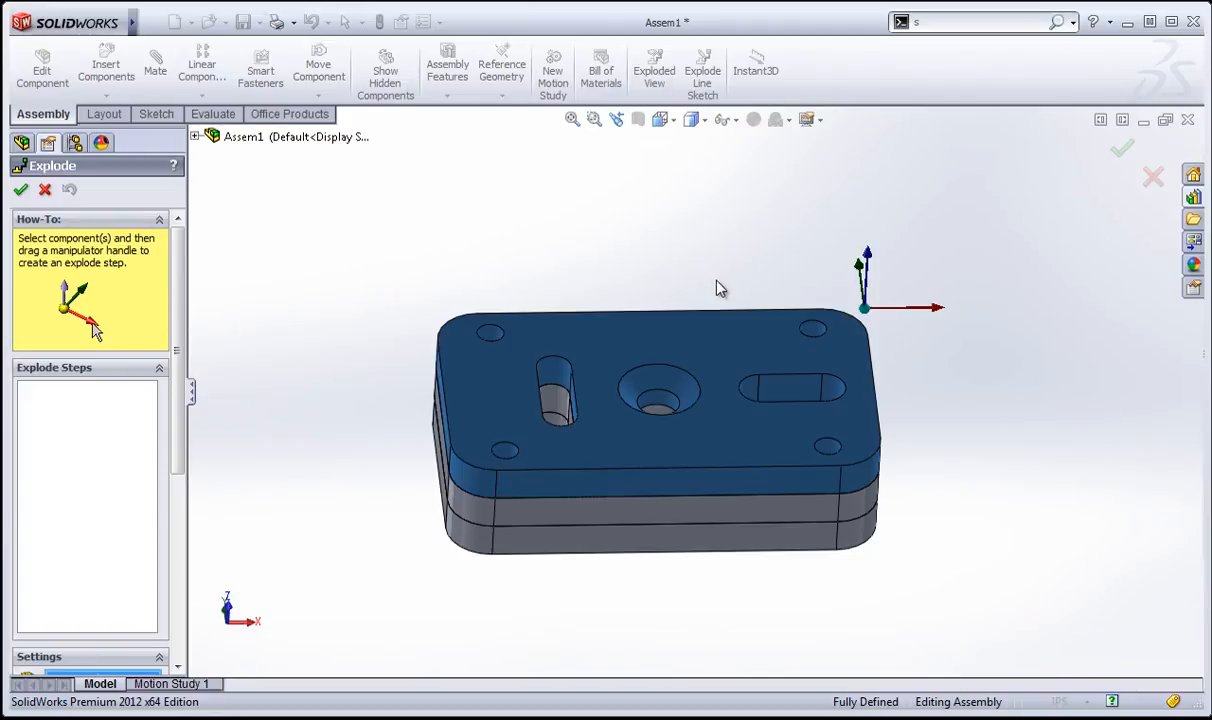
scroll(847, 300, "up", 3)
left_click_drag(797, 308, 790, 131)
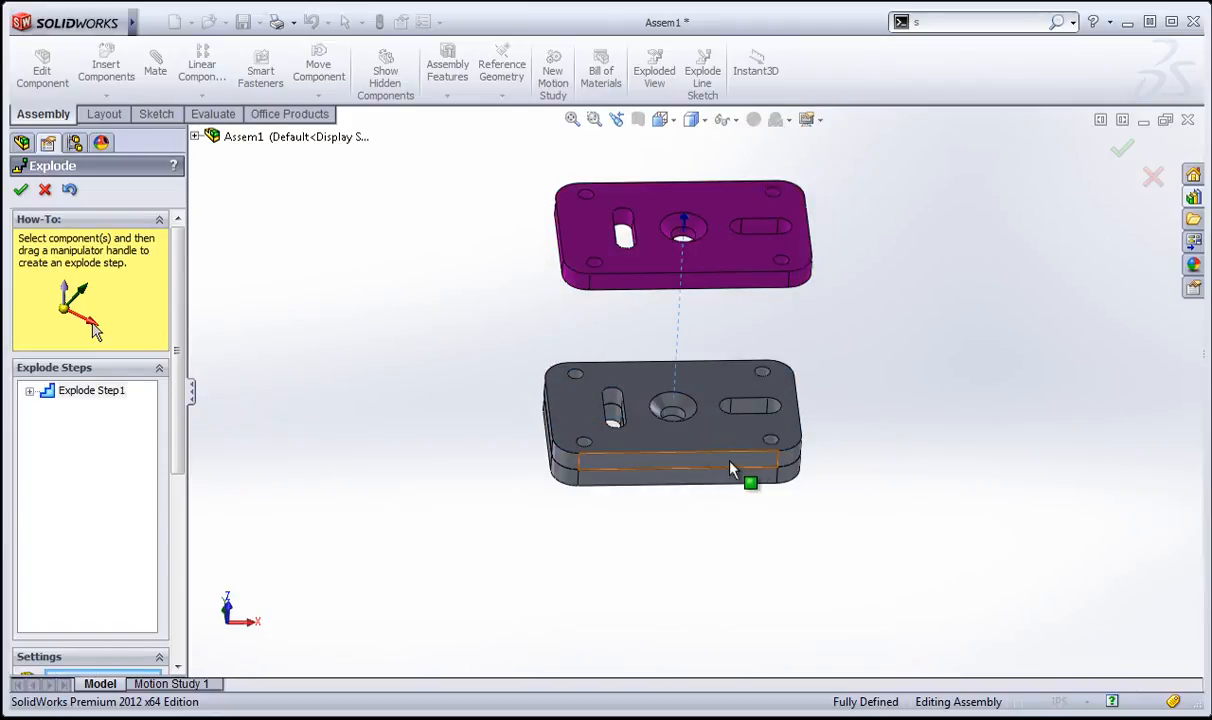
- Add an explode step that raises the middle bracket about halfway to the top one, and close the exploded view definition
left_click(724, 416)
left_click_drag(803, 314, 800, 220)
left_click(1150, 176)
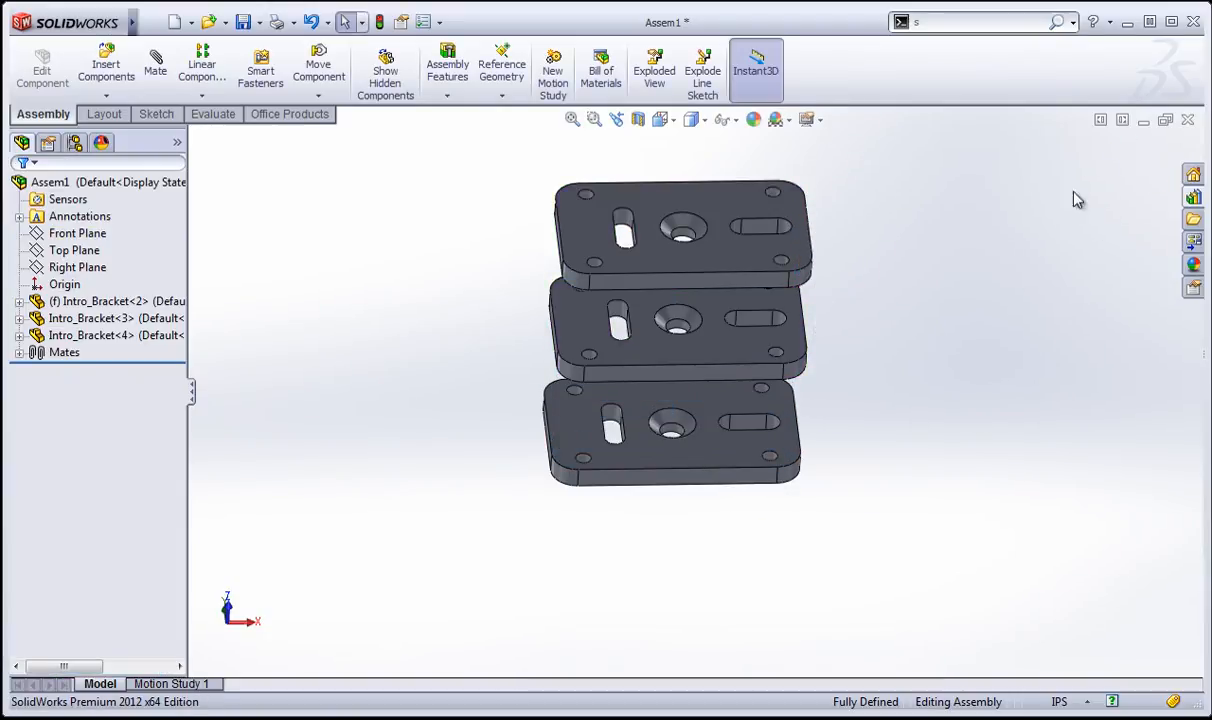
middle_click_drag(955, 280, 941, 230)
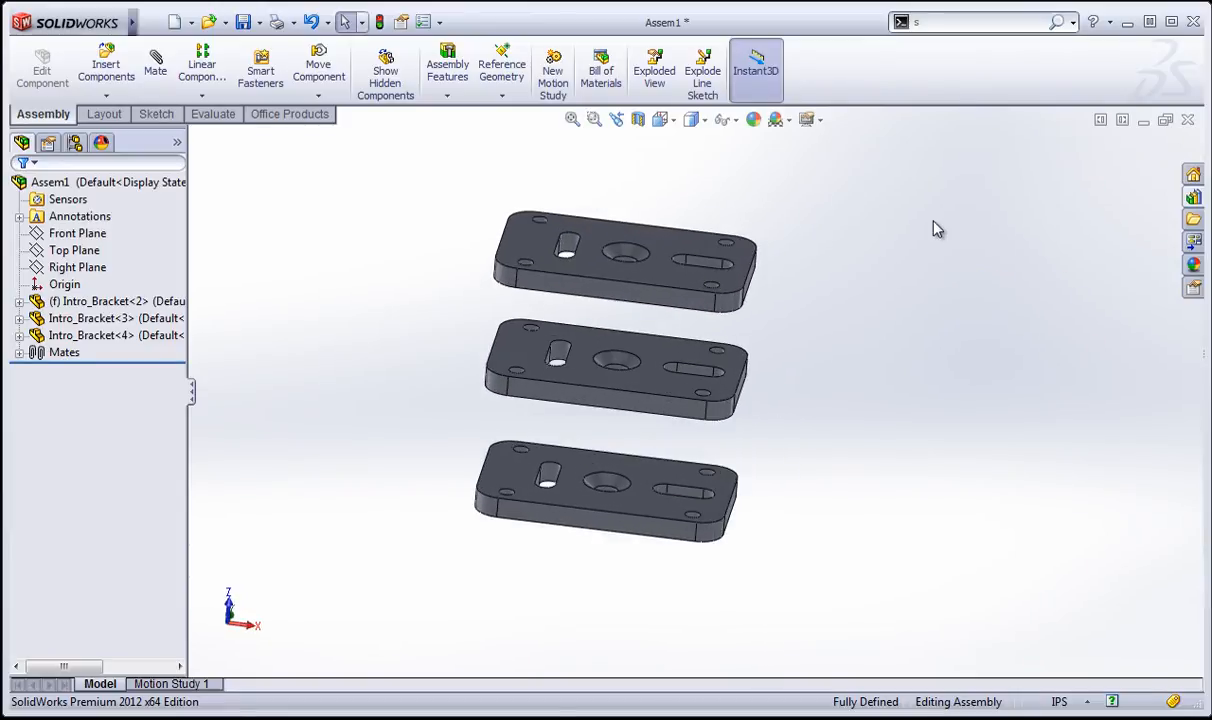
- Collapse ExplView1 under the Default configuration so the brackets are stacked, and return to the feature tree
left_click(75, 143)
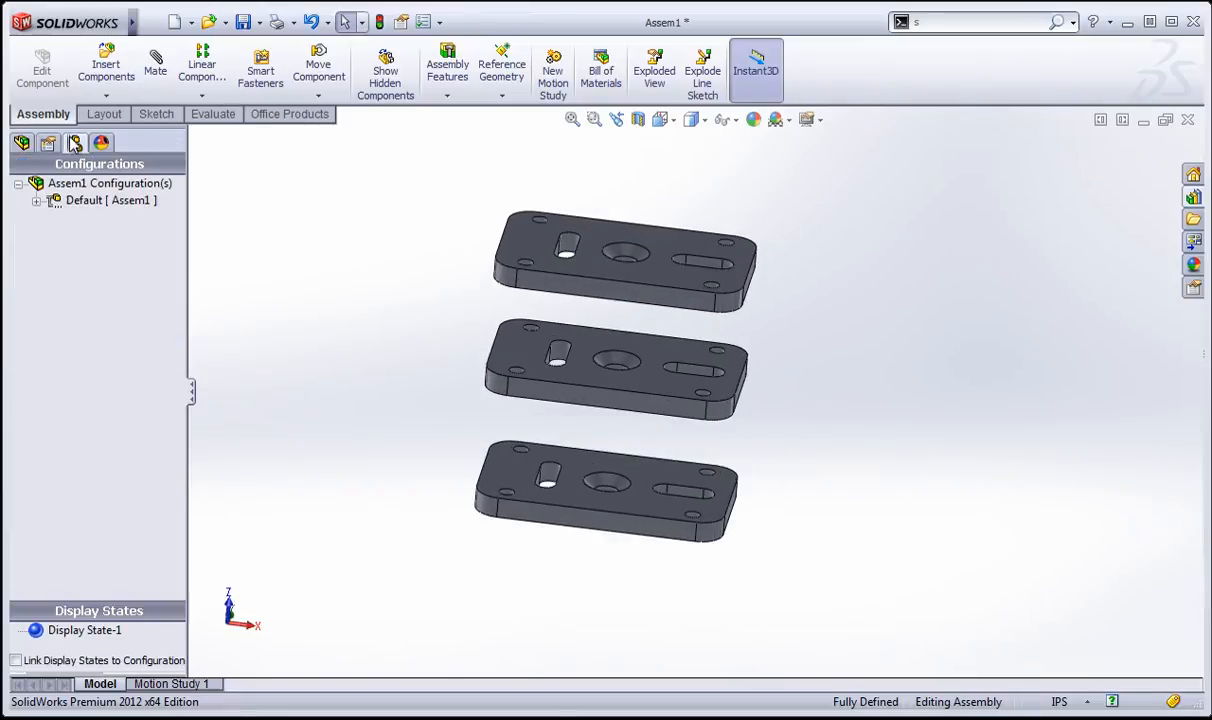
left_click(36, 202)
left_click(95, 222)
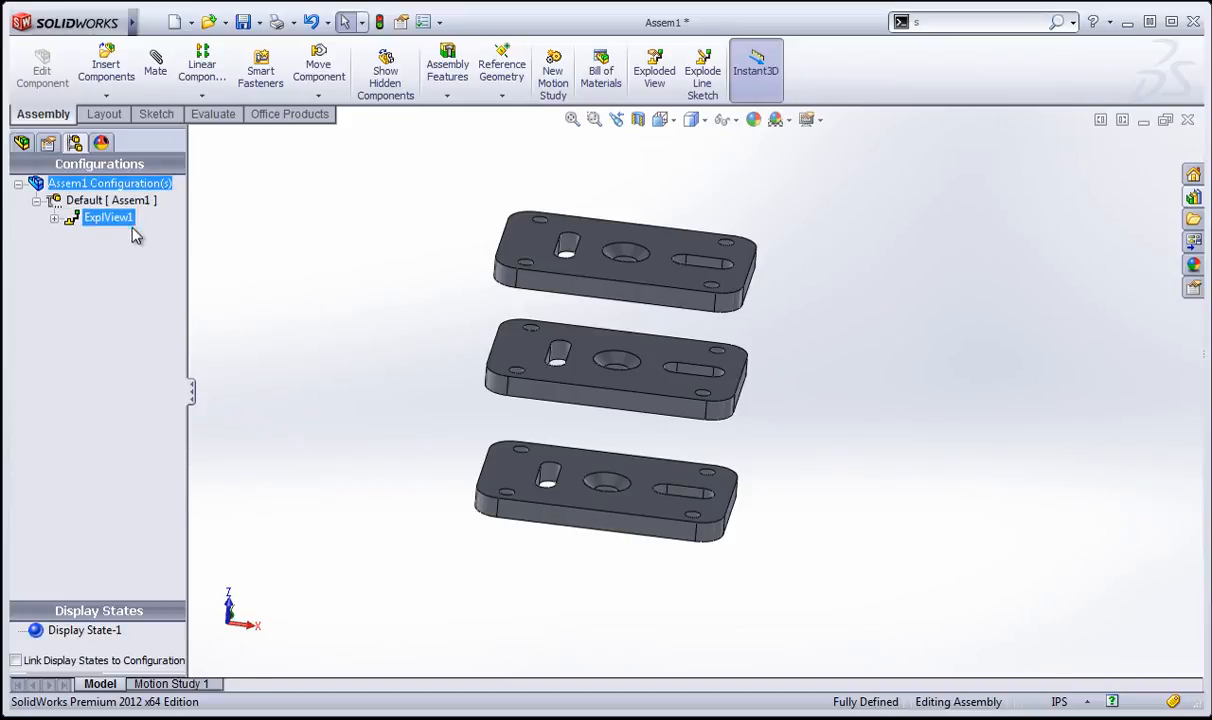
right_click(105, 222)
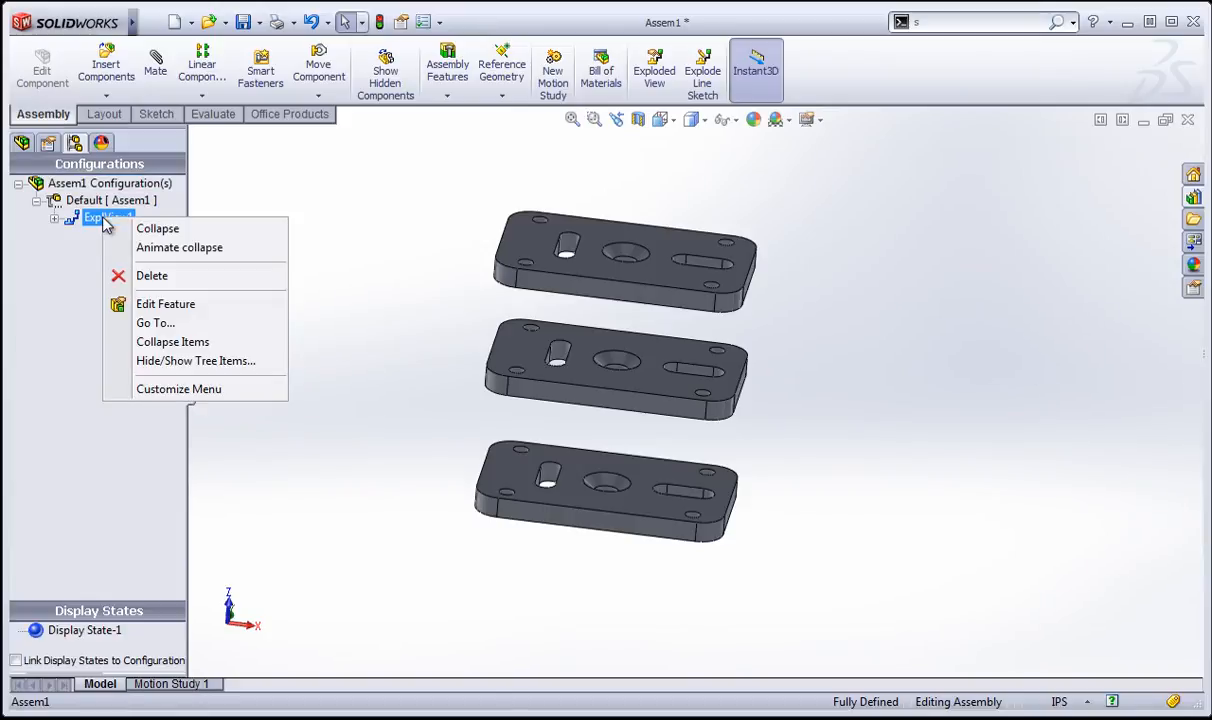
left_click(158, 229)
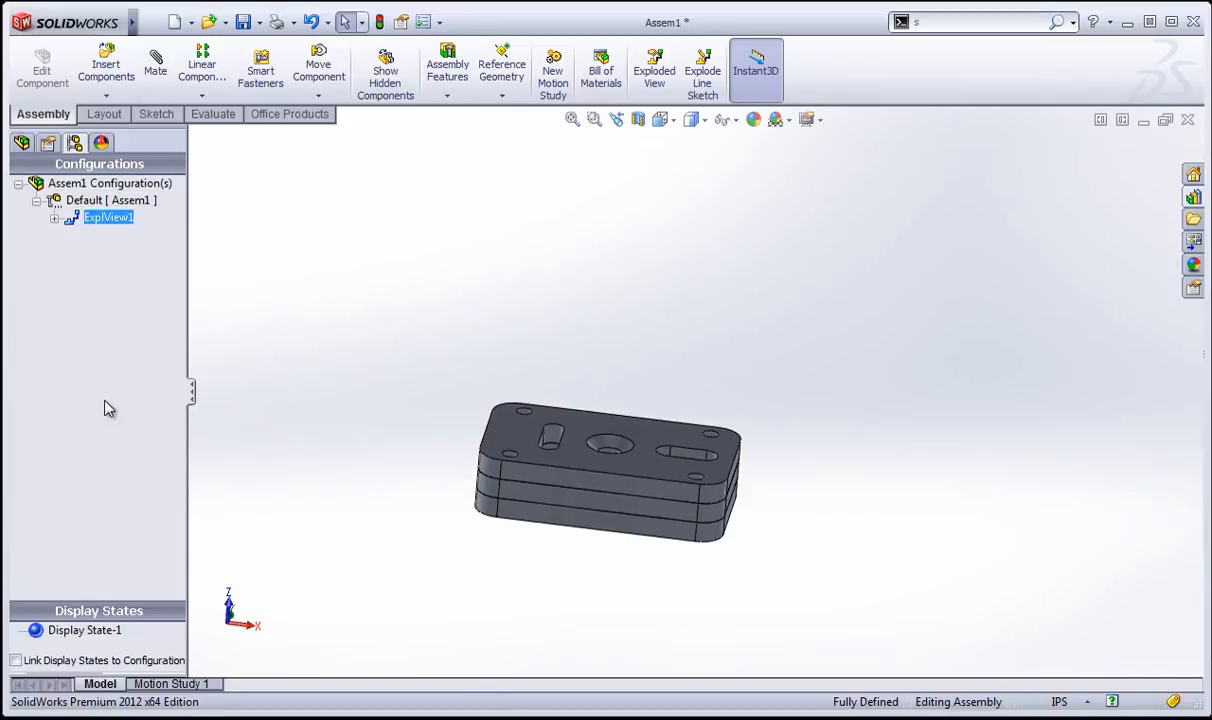
left_click(55, 184)
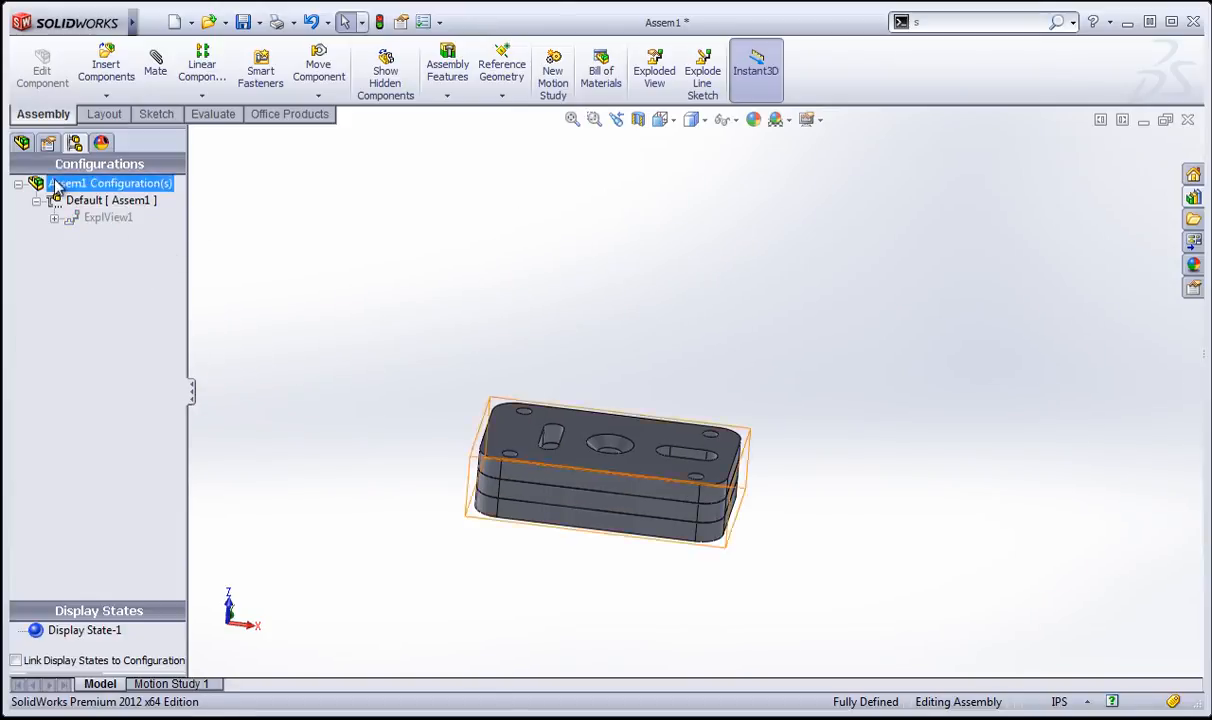
left_click(21, 142)
middle_click_drag(459, 373, 395, 319)
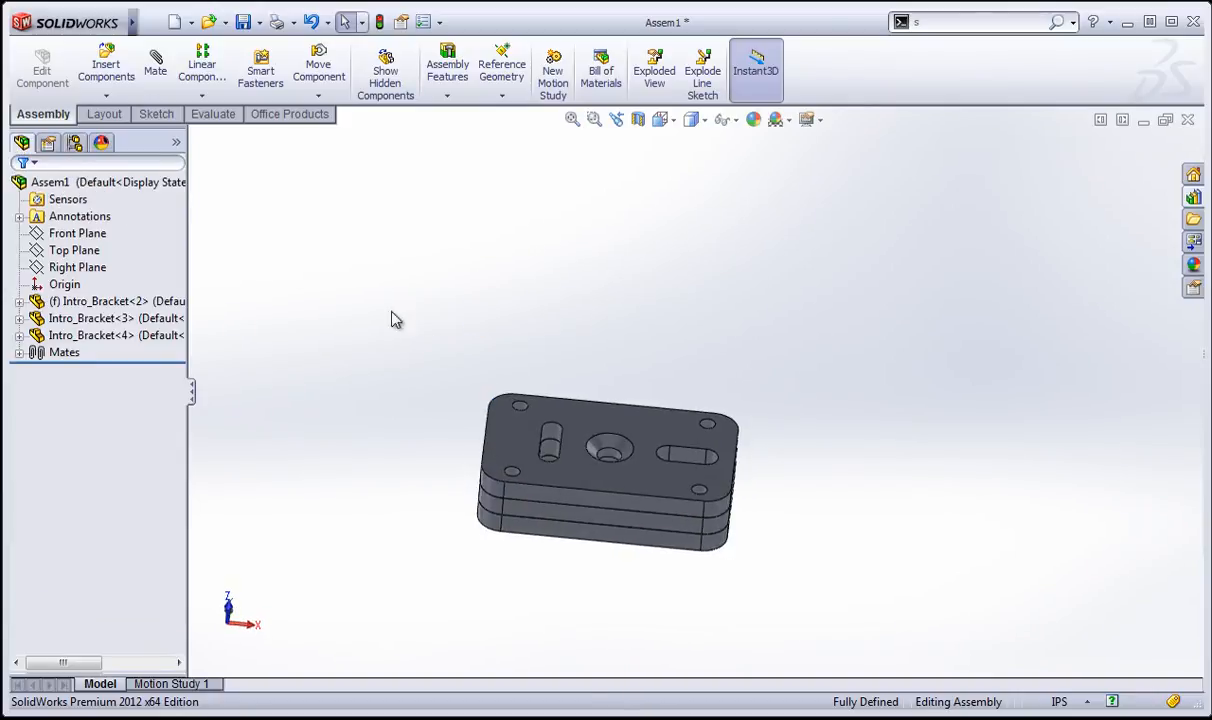
- Explode the assembly again with ExplView1 from the configurations, and collapse it back into the stack
left_click(74, 142)
left_click(95, 217)
right_click(86, 221)
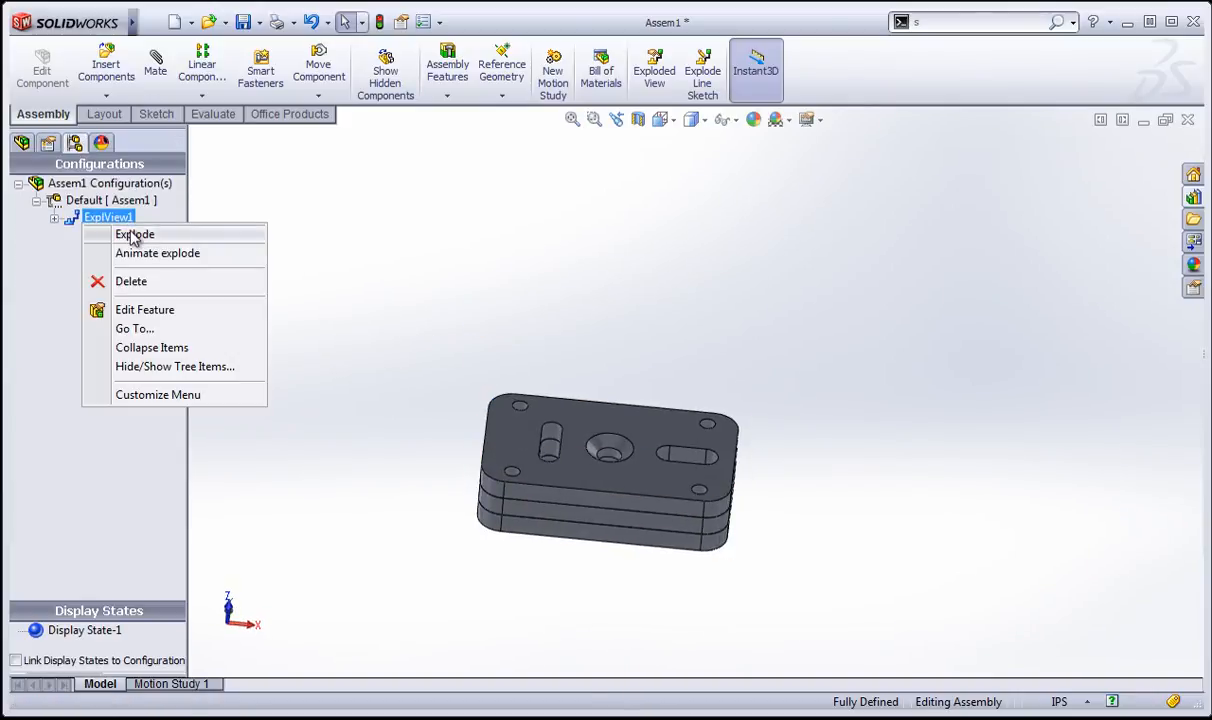
left_click(131, 236)
right_click(90, 221)
left_click(125, 234)
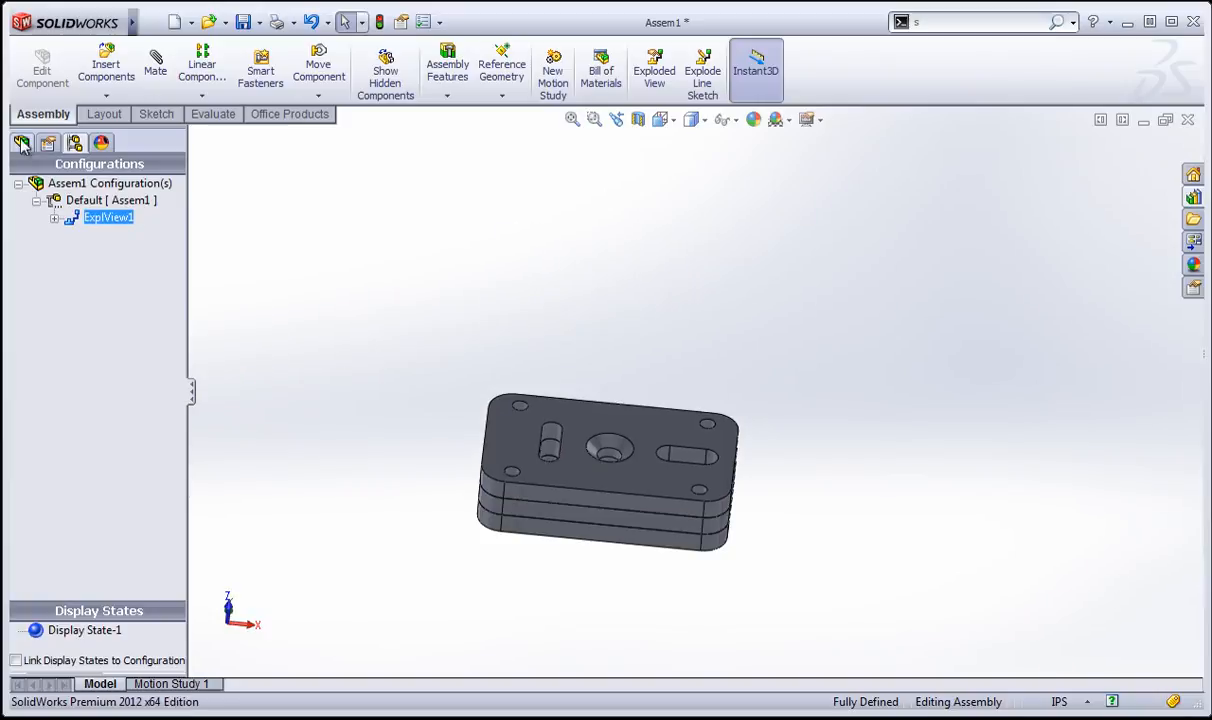
- Return to the feature tree and inspect the collapsed bracket stack from above
left_click(21, 142)
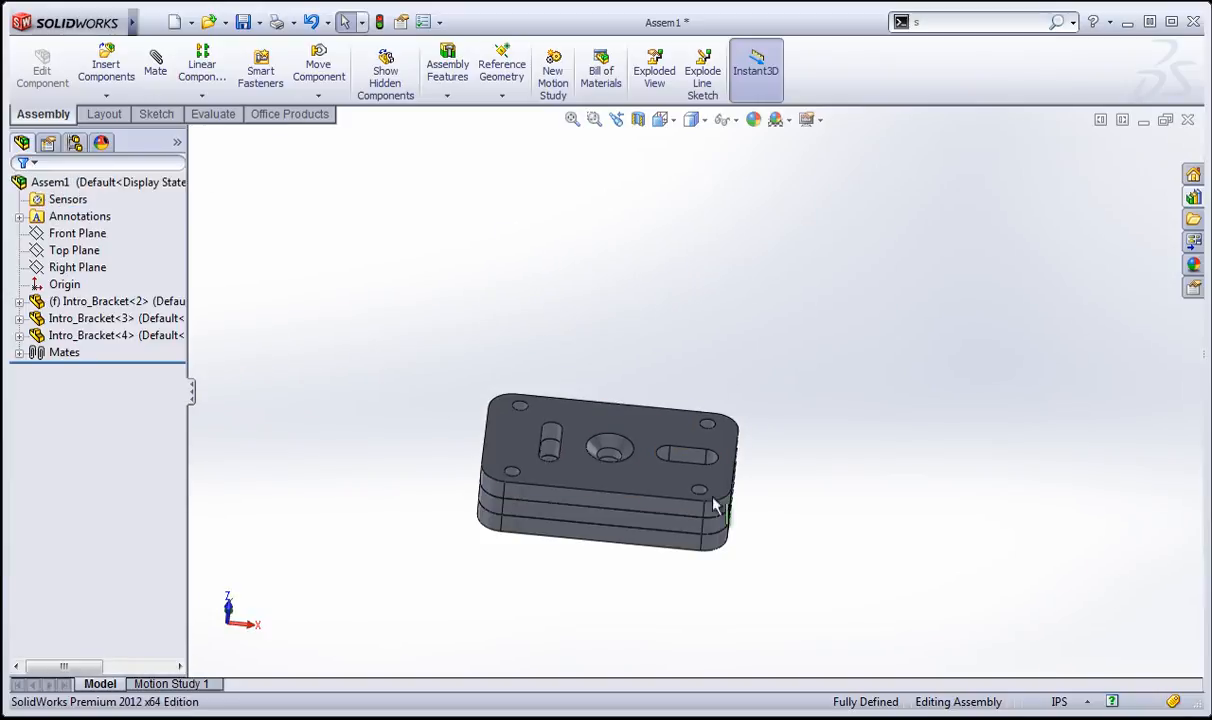
middle_click_drag(715, 505, 560, 568)
scroll(560, 567, "down", 1)
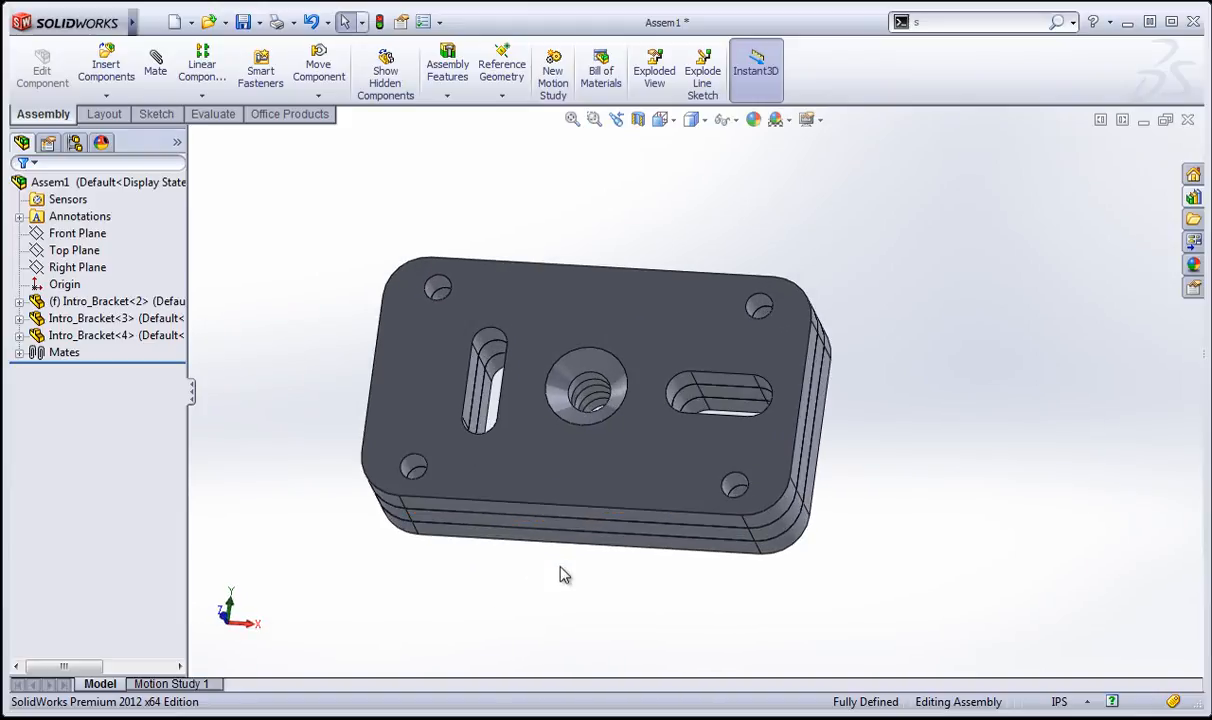